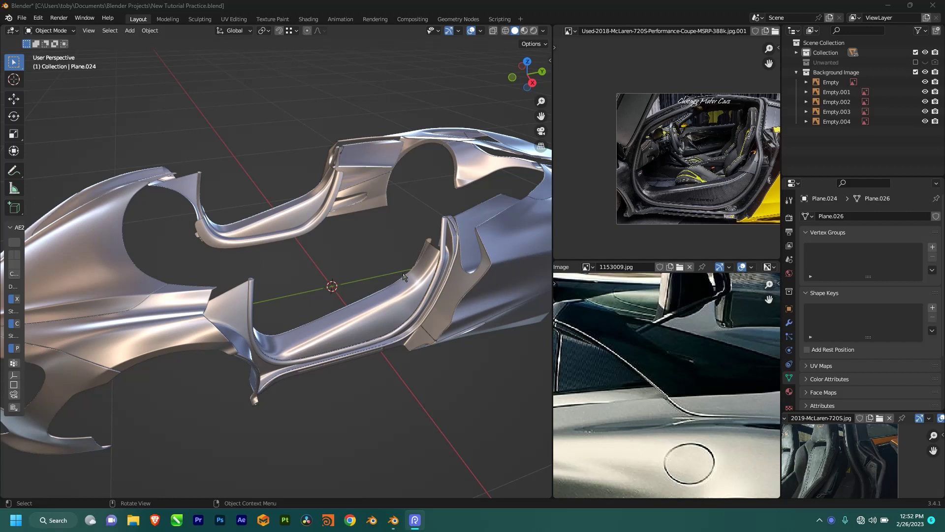
- Examine the finished door sill panel between the front and rear door frame sections from several angles
{"action": "mouse_move", "coordinate": [445, 298]}
{"action": "middle_mouse_down"}
{"action": "mouse_move", "coordinate": [443, 327]}
{"action": "mouse_move", "coordinate": [436, 310]}
{"action": "middle_mouse_up"}
{"action": "scroll", "coordinate": [443, 327], "scroll_direction": "up", "scroll_amount": 1}
{"action": "scroll", "coordinate": [436, 313], "scroll_direction": "up", "scroll_amount": 1}
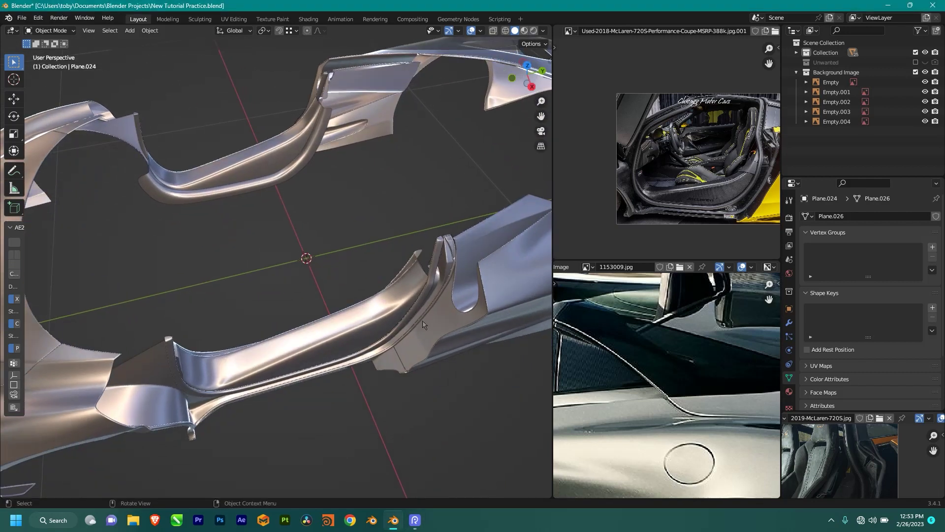
{"action": "scroll", "coordinate": [424, 324], "scroll_direction": "up", "scroll_amount": 1}
{"action": "middle_click_drag", "start_coordinate": [428, 310], "coordinate": [316, 330]}
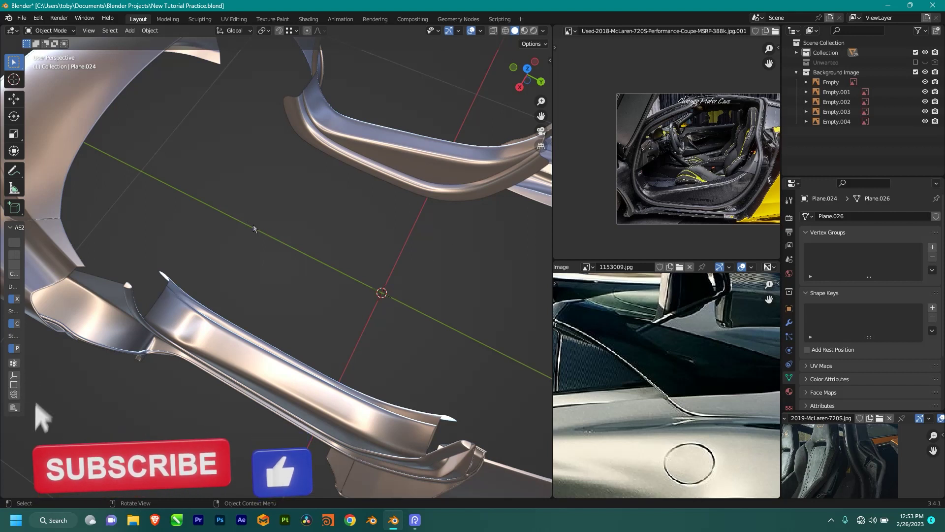
{"action": "middle_click_drag", "start_coordinate": [344, 352], "coordinate": [427, 246]}
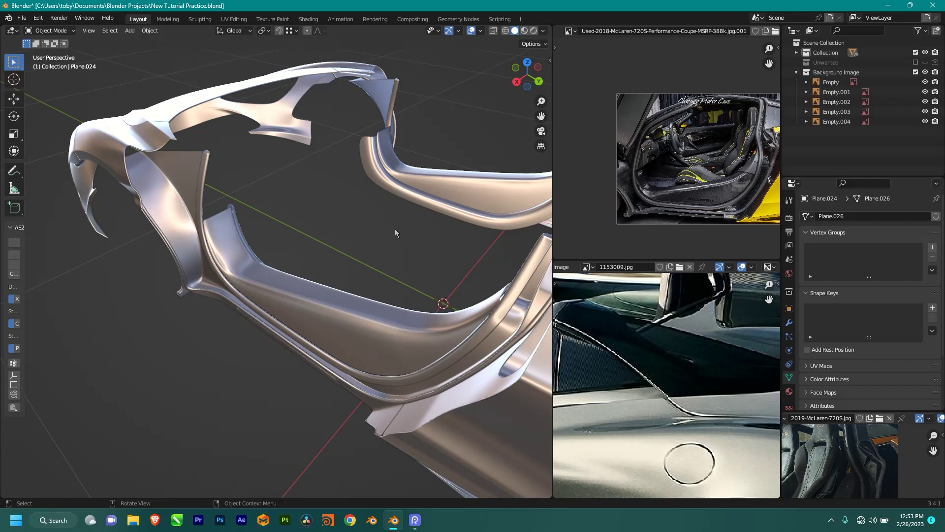
{"action": "middle_click_drag", "start_coordinate": [378, 249], "coordinate": [380, 310]}
{"action": "left_click", "coordinate": [335, 338]}
{"action": "middle_click_drag", "start_coordinate": [336, 340], "coordinate": [400, 319]}
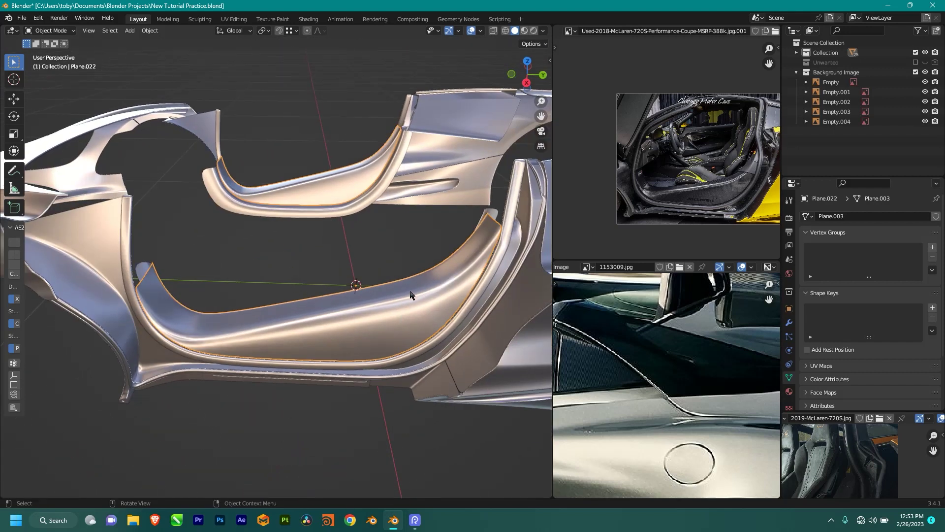
{"action": "middle_click_drag", "start_coordinate": [482, 296], "coordinate": [473, 277]}
{"action": "middle_click_drag", "start_coordinate": [416, 320], "coordinate": [449, 253]}
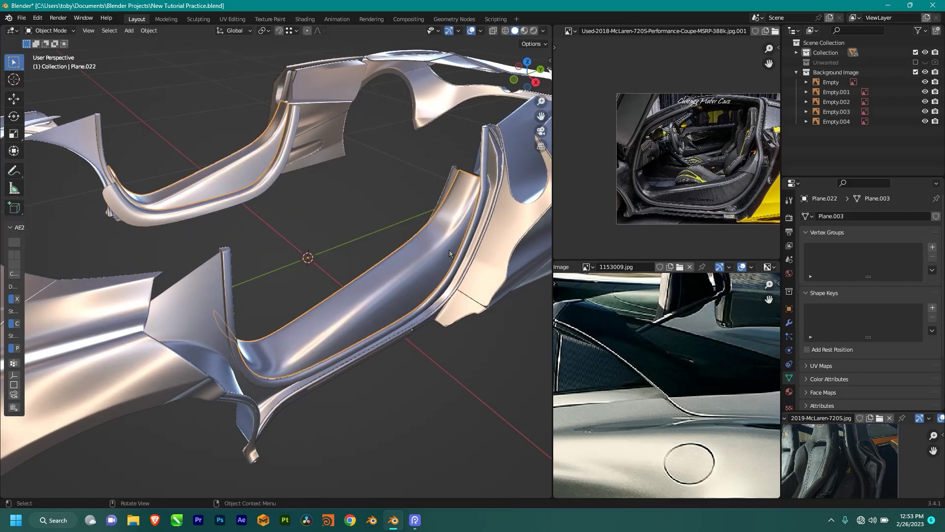
{"action": "left_click", "coordinate": [411, 279]}
{"action": "key", "text": "g"}
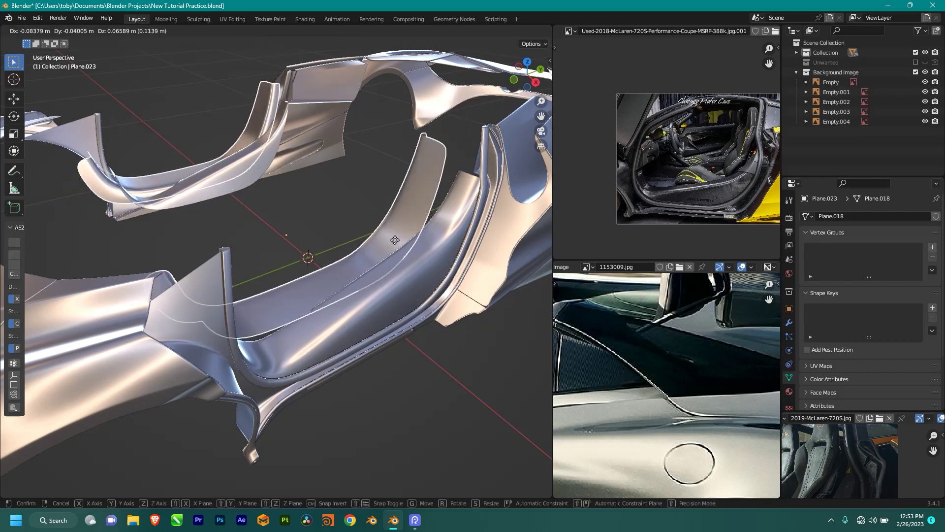
{"action": "right_click", "coordinate": [400, 245]}
{"action": "middle_click_drag", "start_coordinate": [445, 412], "coordinate": [373, 315]}
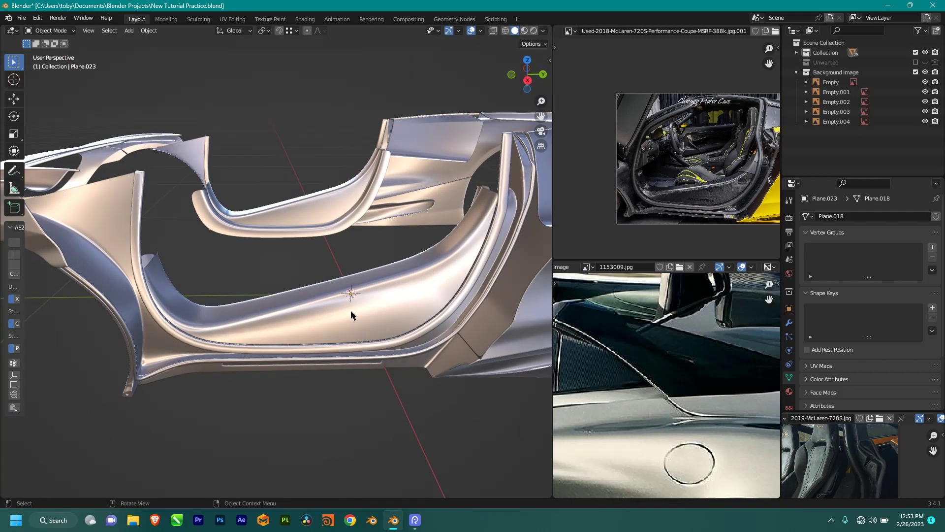
{"action": "middle_click_drag", "start_coordinate": [350, 311], "coordinate": [355, 330]}
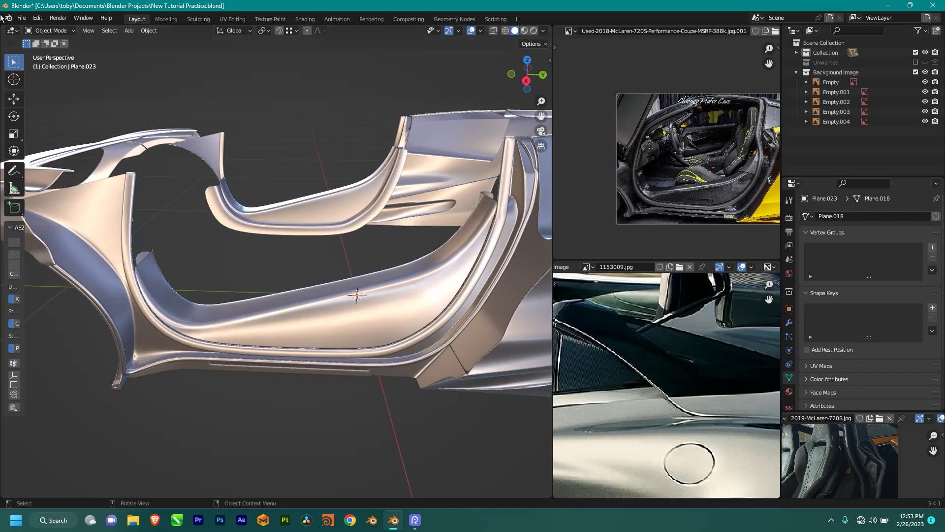
- Open the recent file McLaren 720s Tutorial.blend without saving the changes to the current file
{"action": "left_click", "coordinate": [22, 20]}
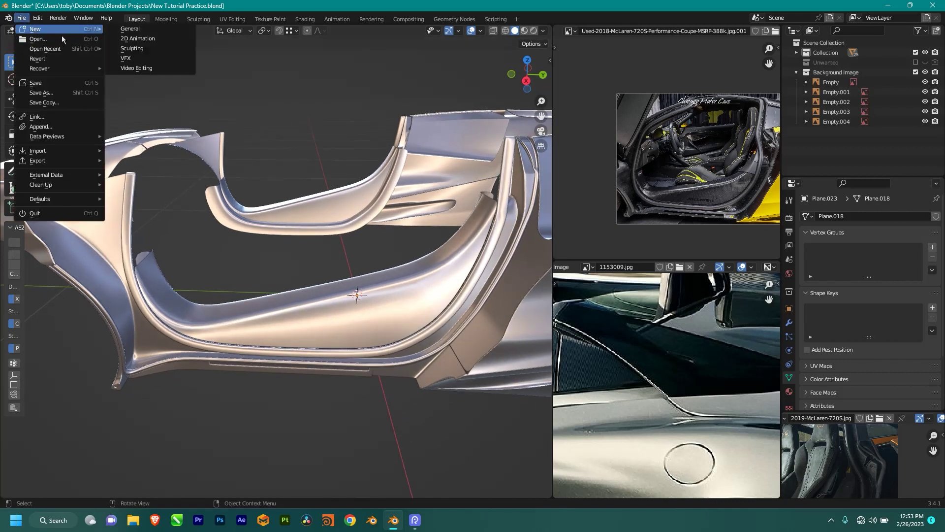
{"action": "mouse_move", "coordinate": [59, 50]}
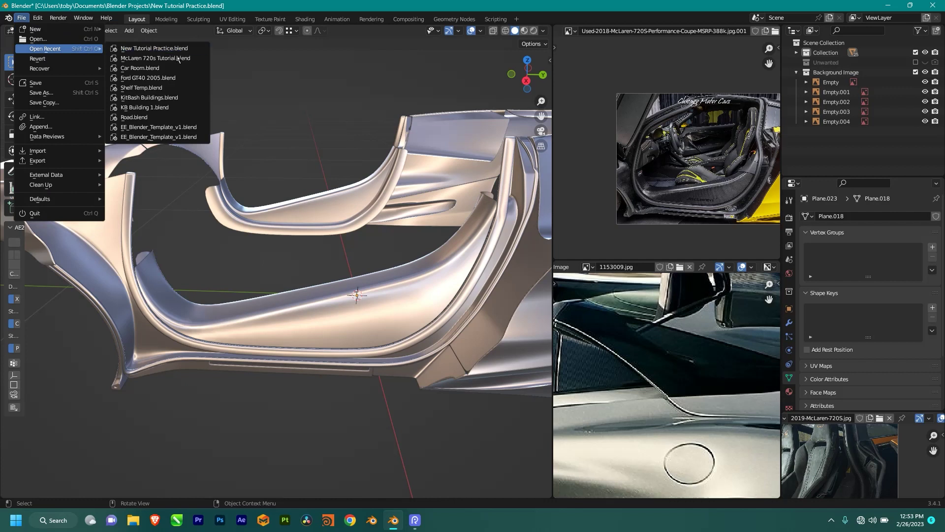
{"action": "left_click", "coordinate": [158, 59]}
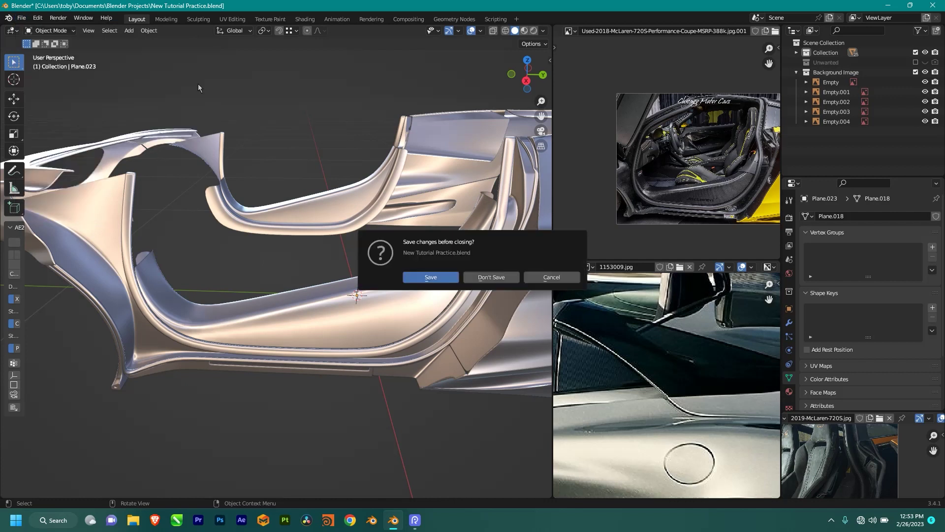
{"action": "left_click", "coordinate": [481, 278]}
- Open the inner door frame strip's mesh for editing and show it in the right orthographic view
{"action": "middle_click_drag", "start_coordinate": [524, 224], "coordinate": [352, 313]}
{"action": "left_click", "coordinate": [424, 390]}
{"action": "scroll", "coordinate": [378, 345], "scroll_direction": "up", "scroll_amount": 3}
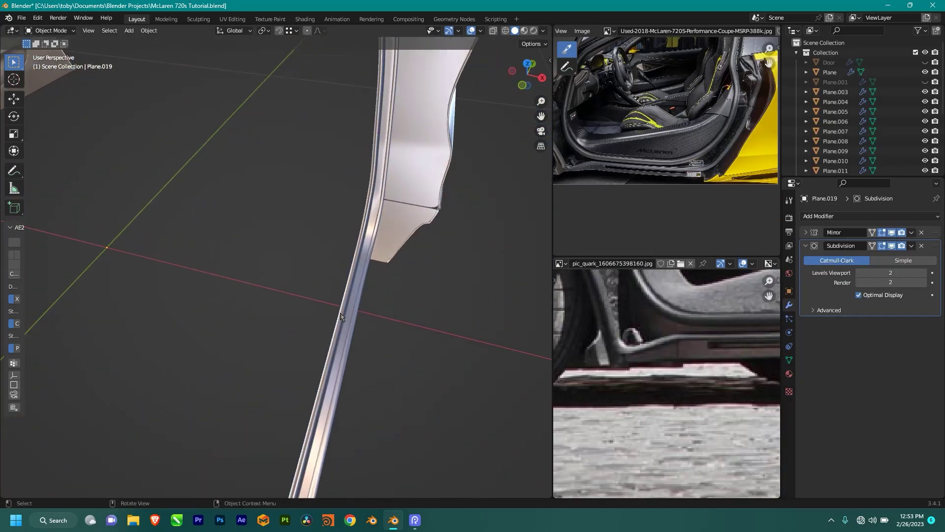
{"action": "key", "text": "Tab"}
{"action": "scroll", "coordinate": [416, 307], "scroll_direction": "down", "scroll_amount": 6}
{"action": "middle_click_drag", "start_coordinate": [420, 306], "coordinate": [423, 379]}
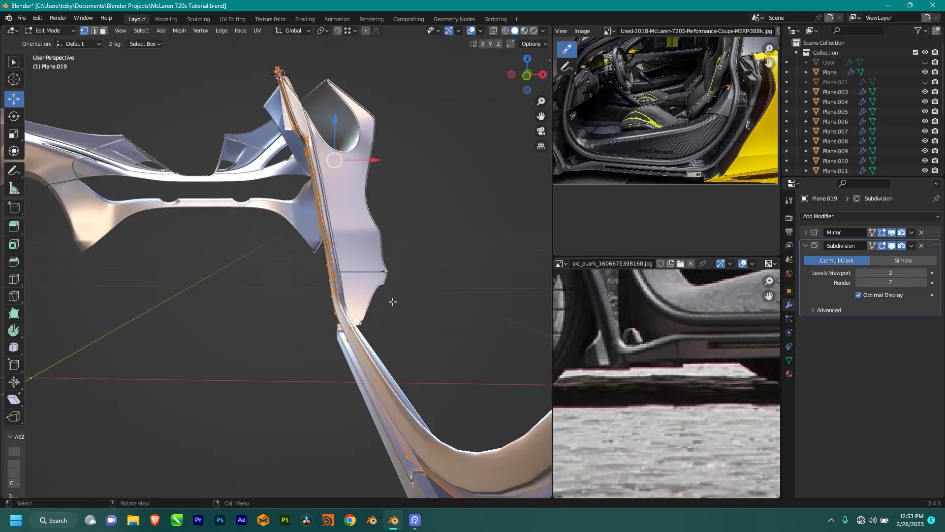
{"action": "middle_click_drag", "start_coordinate": [348, 285], "coordinate": [327, 397]}
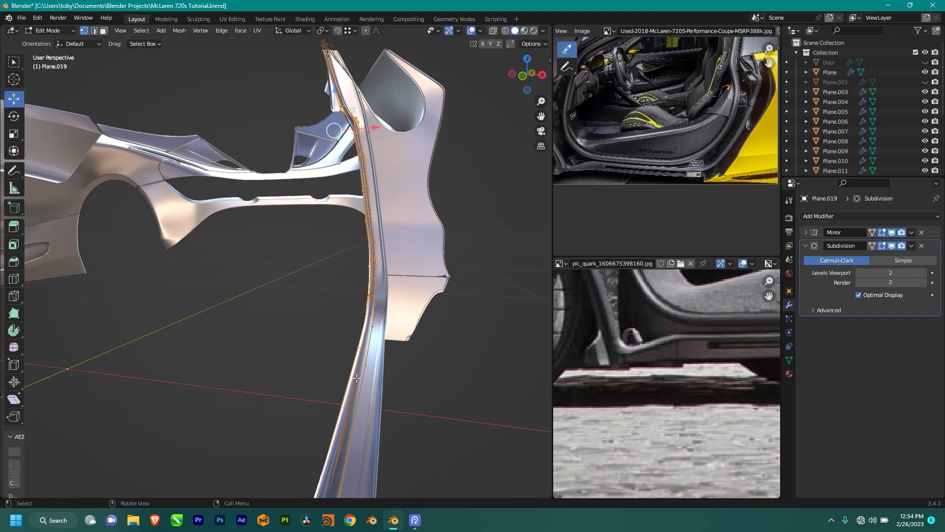
{"action": "middle_click_drag", "start_coordinate": [374, 339], "coordinate": [345, 350]}
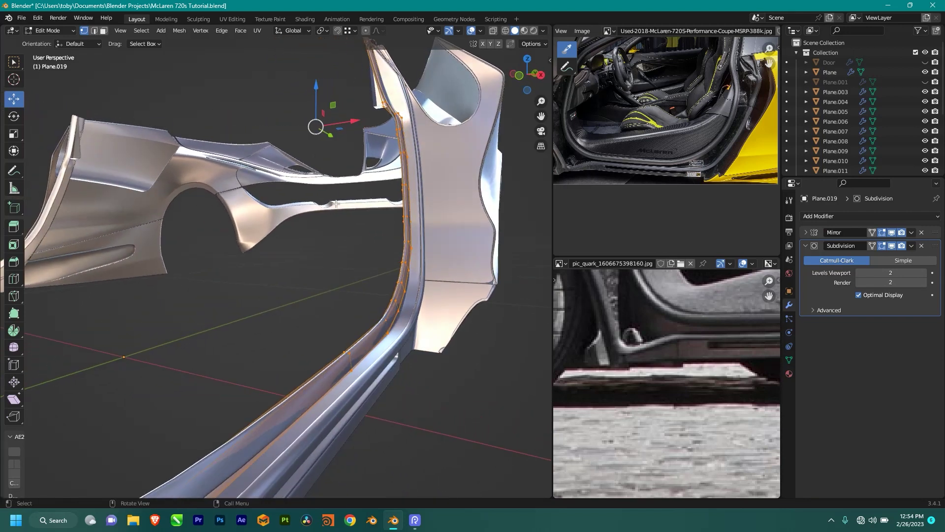
{"action": "scroll", "coordinate": [335, 198], "scroll_direction": "down", "scroll_amount": 1}
{"action": "key", "text": "KP_3"}
{"action": "scroll", "coordinate": [335, 204], "scroll_direction": "down", "scroll_amount": 3}
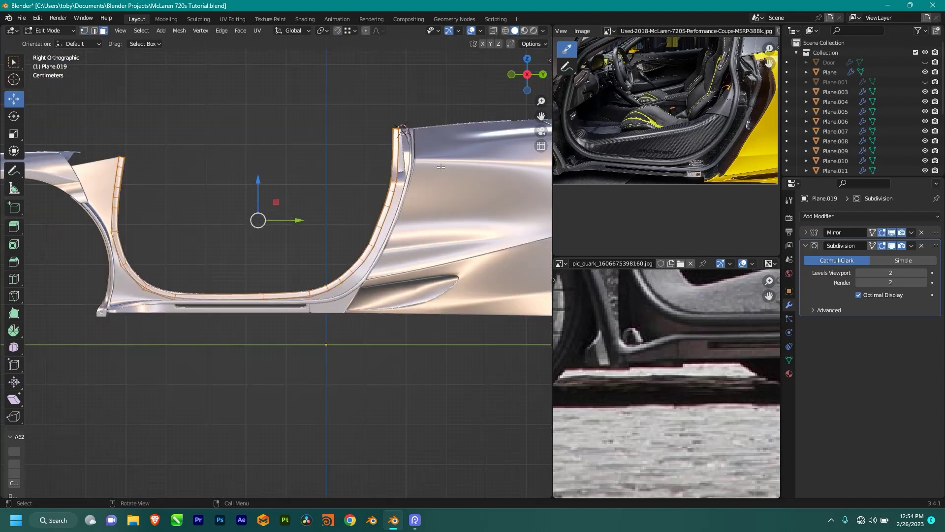
{"action": "scroll", "coordinate": [402, 132], "scroll_direction": "up", "scroll_amount": 2}
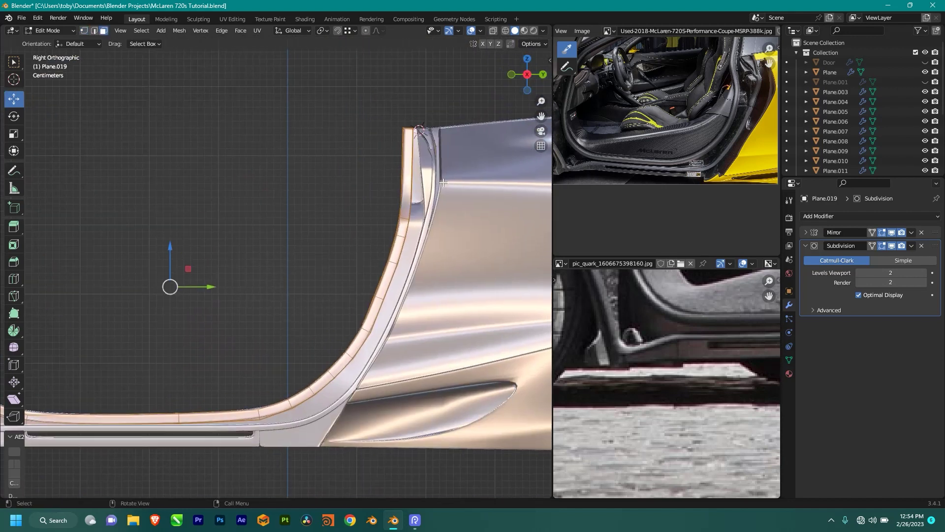
{"action": "scroll", "coordinate": [383, 207], "scroll_direction": "up", "scroll_amount": 1}
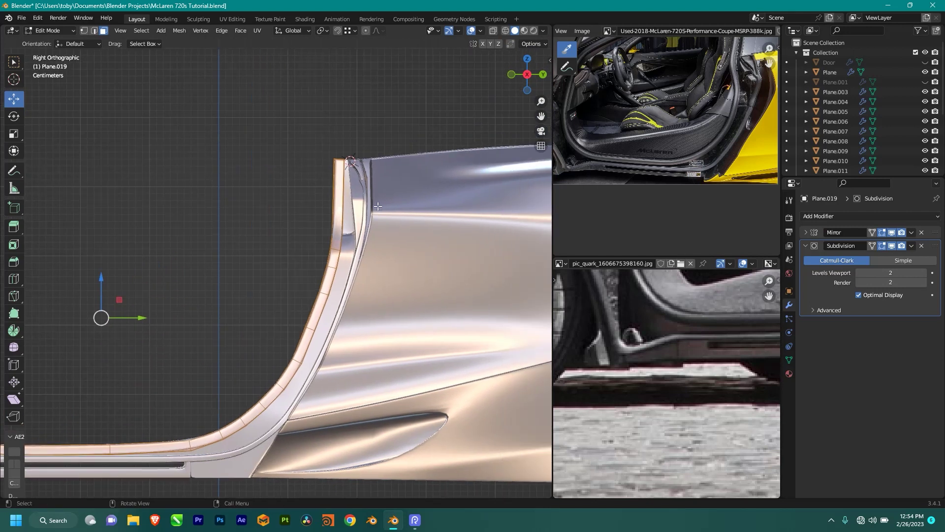
- Turn on the Screencast Keys display
{"action": "key", "text": "n"}
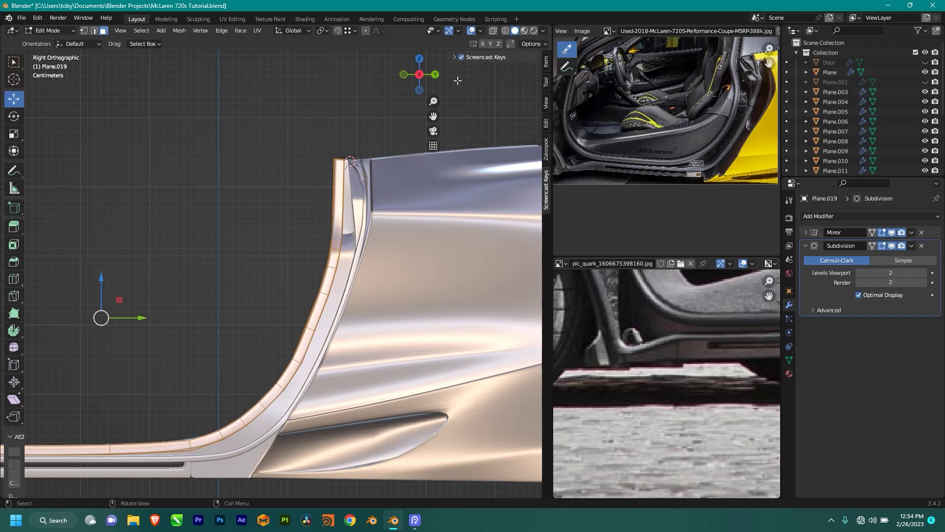
{"action": "key", "text": "n"}
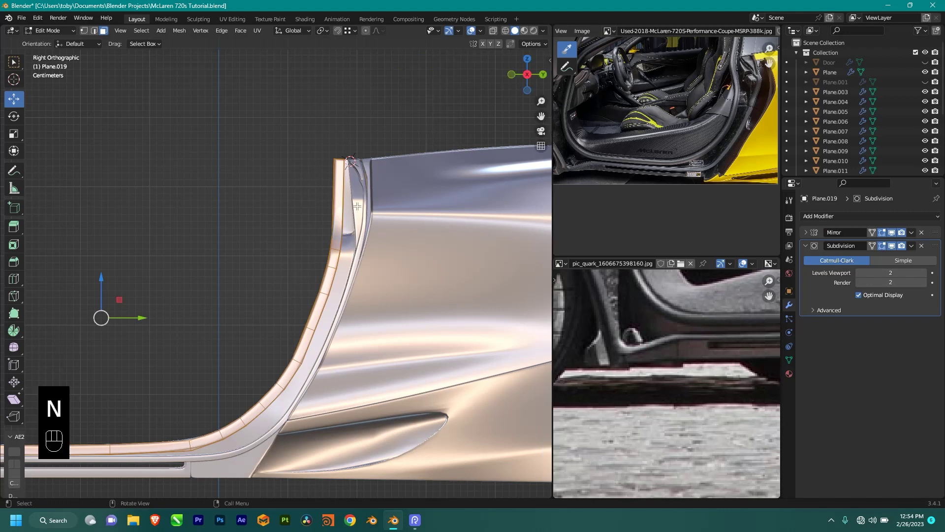
- Turn off the Mirror modifier's Edit Mode display on the door frame strip and show the left orthographic view
{"action": "key", "text": "ctrl+KP_3"}
{"action": "middle_click_drag", "start_coordinate": [269, 244], "coordinate": [238, 197], "text": "shift"}
{"action": "key", "text": "Tab"}
{"action": "scroll", "coordinate": [291, 236], "scroll_direction": "down", "scroll_amount": 3}
{"action": "middle_click_drag", "start_coordinate": [316, 242], "coordinate": [294, 250], "text": "shift"}
{"action": "key", "text": "Tab"}
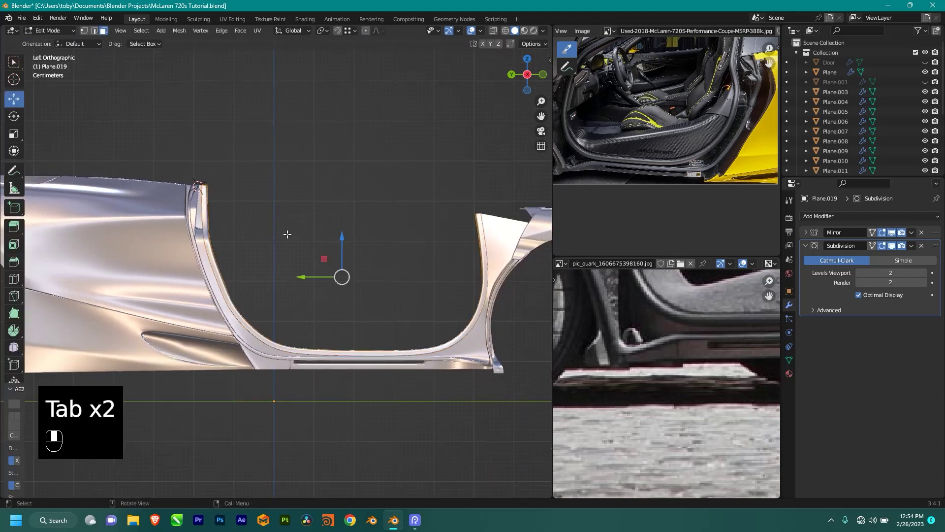
{"action": "scroll", "coordinate": [200, 199], "scroll_direction": "up", "scroll_amount": 1}
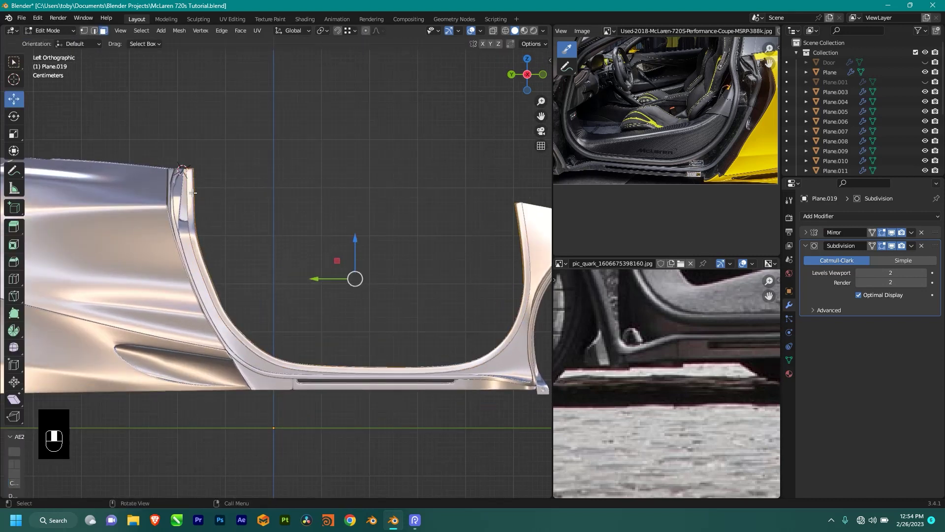
{"action": "middle_click_drag", "start_coordinate": [274, 222], "coordinate": [107, 290]}
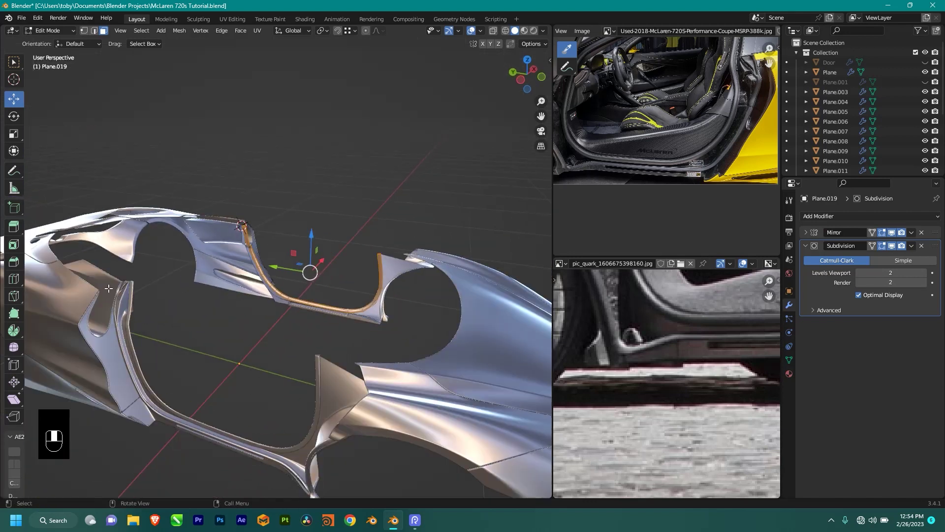
{"action": "left_click", "coordinate": [882, 233]}
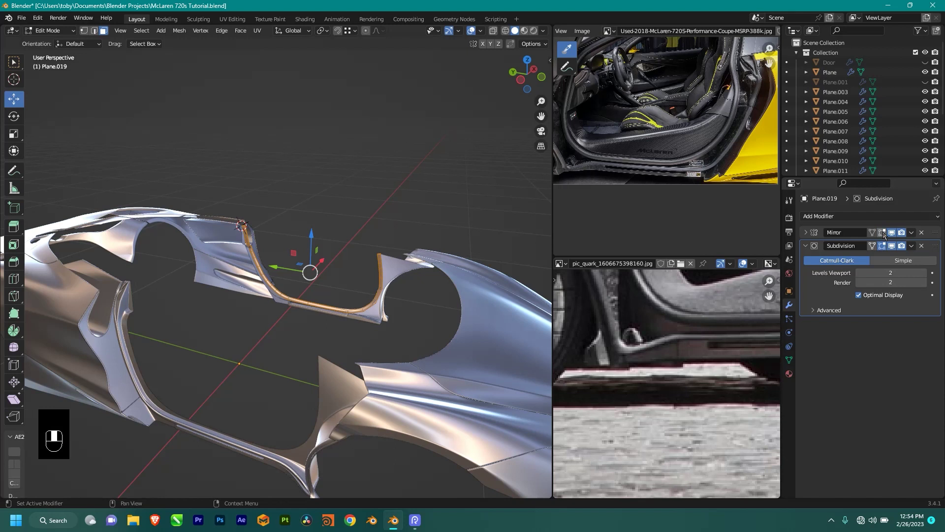
{"action": "key", "text": "ctrl+KP_3"}
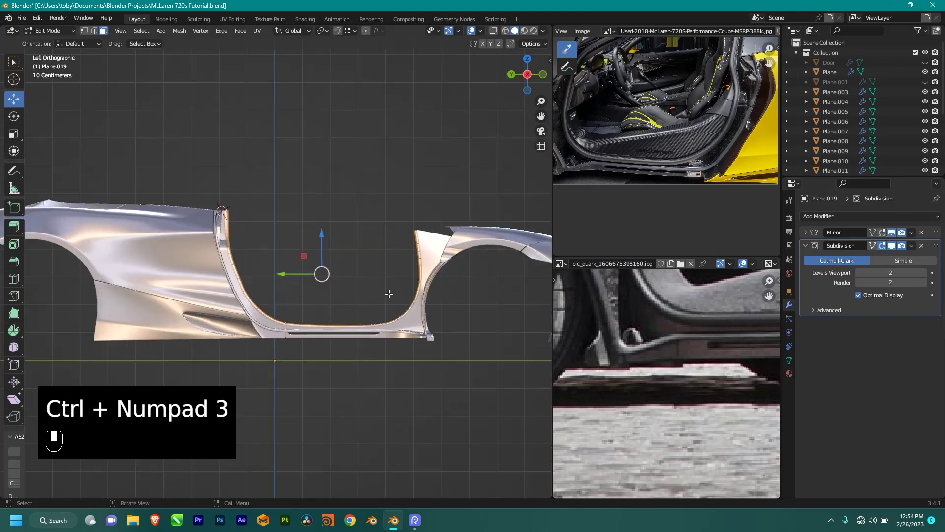
- Select the row of faces running along the door frame strip and move it about -0.003 m along the global X axis
{"action": "scroll", "coordinate": [245, 186], "scroll_direction": "up", "scroll_amount": 6}
{"action": "middle_click_drag", "start_coordinate": [95, 85], "coordinate": [148, 225], "text": "ctrl"}
{"action": "left_click", "coordinate": [103, 143], "text": "ctrl"}
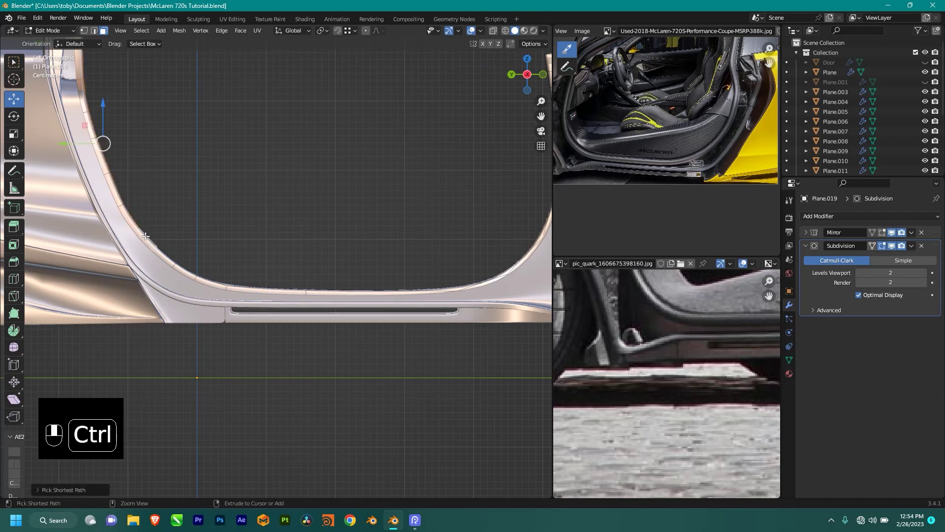
{"action": "left_click", "coordinate": [321, 292], "text": "ctrl"}
{"action": "middle_click_drag", "start_coordinate": [321, 291], "coordinate": [203, 316], "text": "shift"}
{"action": "left_click", "coordinate": [413, 277], "text": "ctrl"}
{"action": "middle_click_drag", "start_coordinate": [414, 277], "coordinate": [373, 348], "text": "shift"}
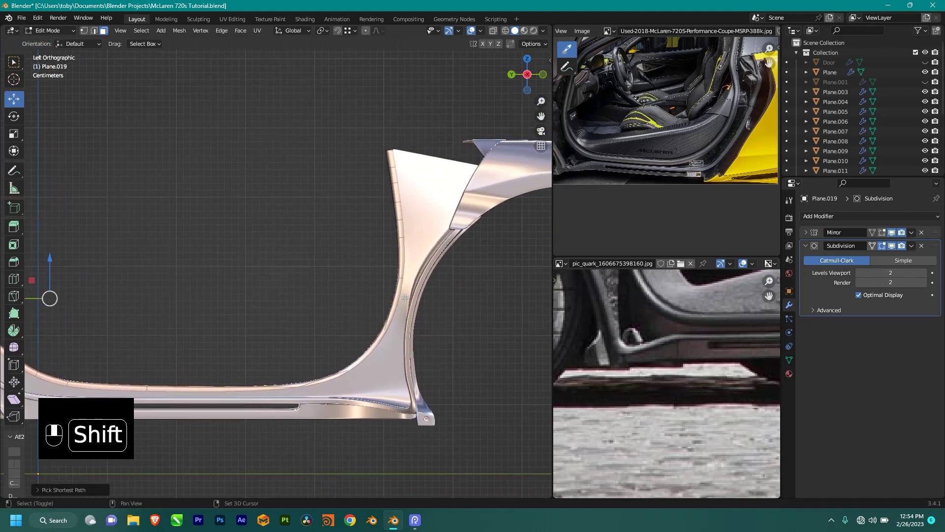
{"action": "middle_click_drag", "start_coordinate": [389, 161], "coordinate": [417, 195]}
{"action": "key", "text": "g"}
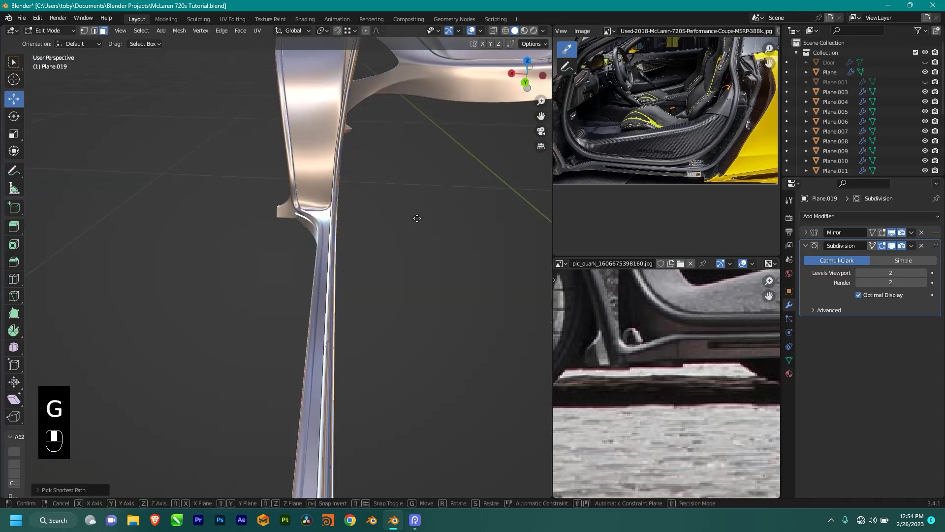
{"action": "key", "text": "x"}
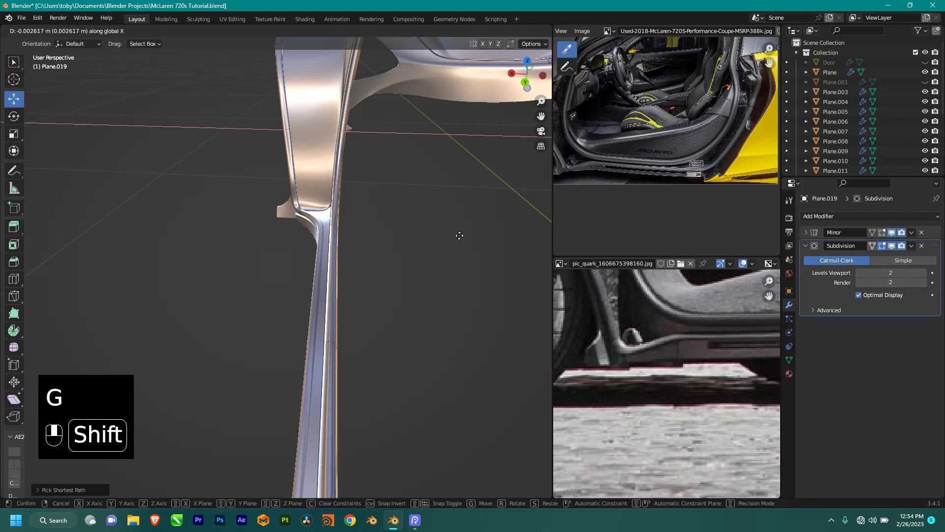
{"action": "left_click", "coordinate": [462, 233]}
{"action": "middle_click_drag", "start_coordinate": [466, 234], "coordinate": [432, 314]}
{"action": "key", "text": "Tab"}
{"action": "middle_click_drag", "start_coordinate": [340, 291], "coordinate": [398, 328]}
{"action": "middle_click_drag", "start_coordinate": [237, 258], "coordinate": [344, 327]}
- Select the door frame strip's inner edge loop in vertex mode from the right orthographic view, and save the file
{"action": "key", "text": "Tab"}
{"action": "scroll", "coordinate": [320, 285], "scroll_direction": "up", "scroll_amount": 2}
{"action": "middle_click_drag", "start_coordinate": [321, 285], "coordinate": [313, 278]}
{"action": "left_click", "coordinate": [84, 31]}
{"action": "left_click", "coordinate": [267, 160]}
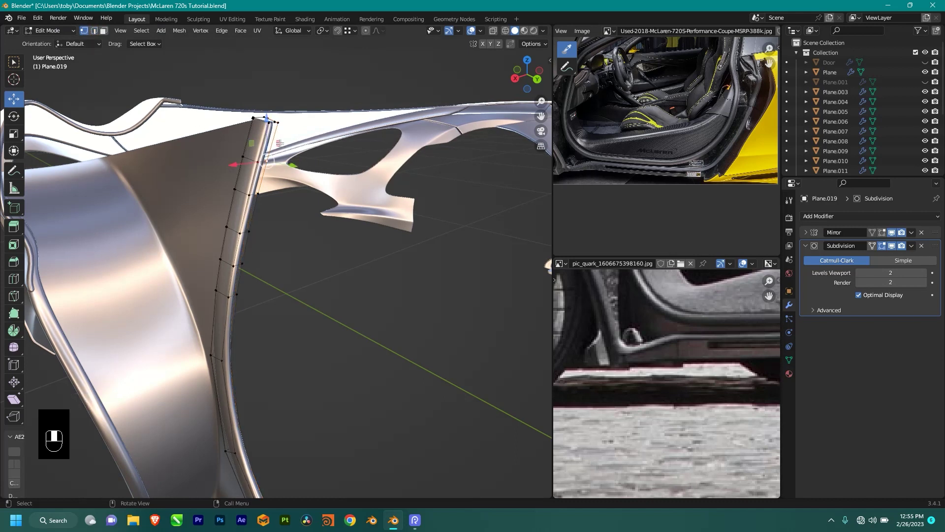
{"action": "left_click", "coordinate": [266, 163], "text": "alt"}
{"action": "scroll", "coordinate": [403, 261], "scroll_direction": "down", "scroll_amount": 4}
{"action": "middle_click_drag", "start_coordinate": [402, 261], "coordinate": [350, 228], "text": "shift"}
{"action": "key", "text": "KP_3"}
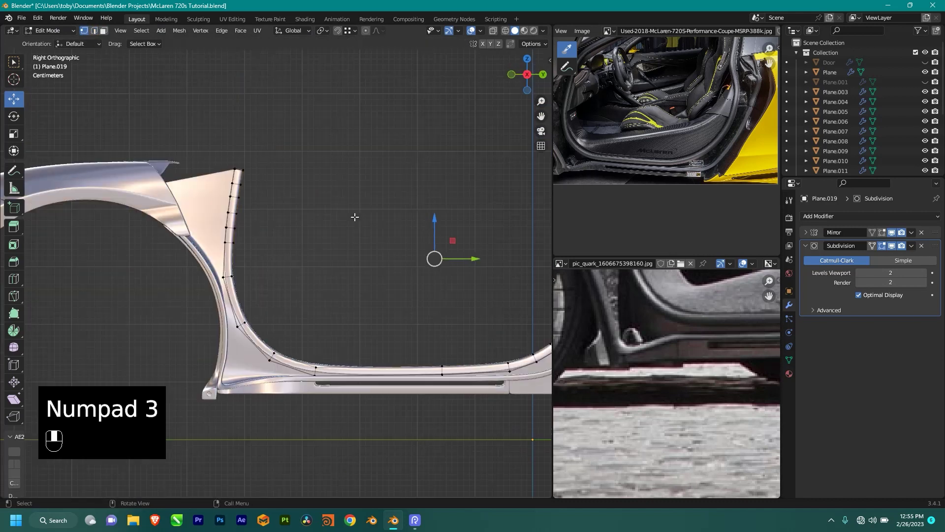
{"action": "key", "text": "ctrl+s"}
- Show the car body in wireframe shading in the right orthographic view, with the door frame strip's front upright in view
{"action": "middle_click_drag", "start_coordinate": [382, 240], "coordinate": [363, 279], "text": "shift"}
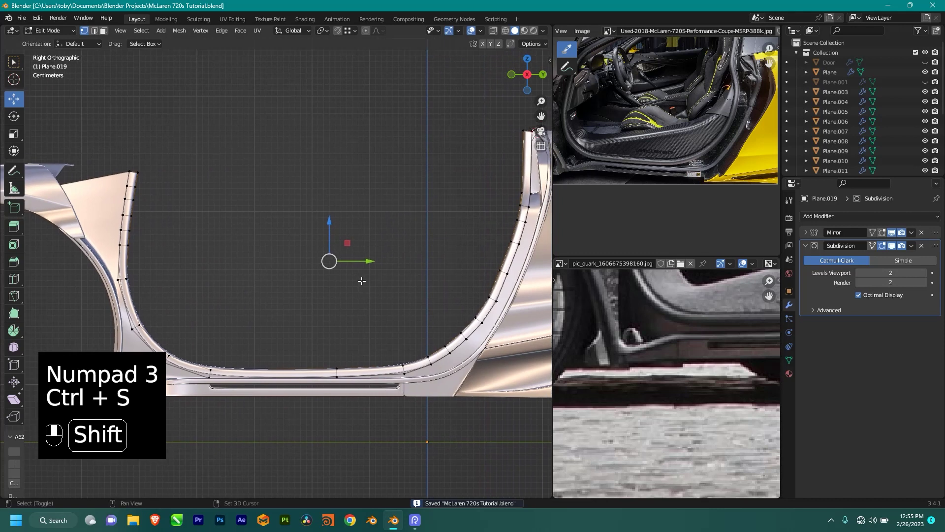
{"action": "scroll", "coordinate": [371, 254], "scroll_direction": "down", "scroll_amount": 1}
{"action": "scroll", "coordinate": [185, 239], "scroll_direction": "up", "scroll_amount": 3}
{"action": "middle_click_drag", "start_coordinate": [204, 210], "coordinate": [264, 211], "text": "shift"}
{"action": "scroll", "coordinate": [275, 210], "scroll_direction": "down", "scroll_amount": 2}
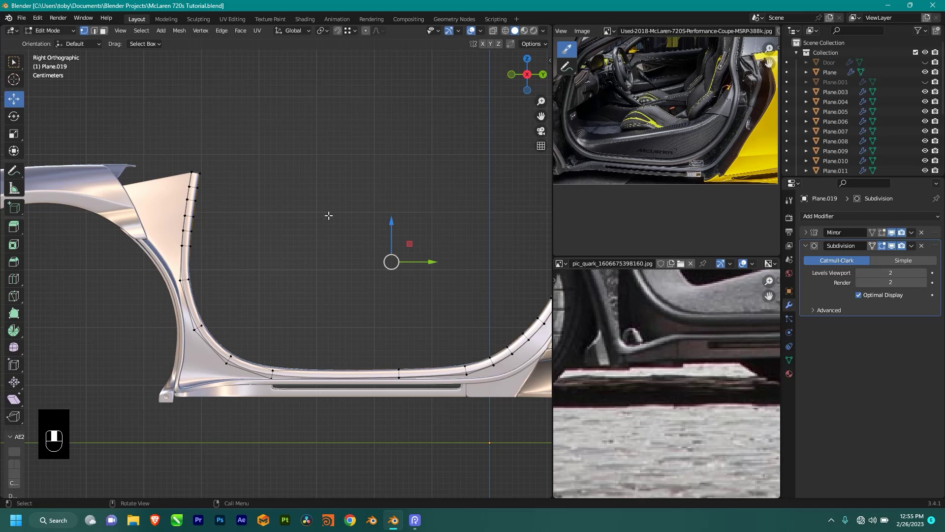
{"action": "key", "text": "shift+z"}
{"action": "scroll", "coordinate": [418, 263], "scroll_direction": "down", "scroll_amount": 3}
{"action": "middle_click_drag", "start_coordinate": [298, 218], "coordinate": [398, 220], "text": "shift"}
{"action": "scroll", "coordinate": [281, 234], "scroll_direction": "up", "scroll_amount": 5}
{"action": "scroll", "coordinate": [249, 235], "scroll_direction": "up", "scroll_amount": 3}
{"action": "middle_click_drag", "start_coordinate": [278, 213], "coordinate": [298, 301], "text": "shift"}
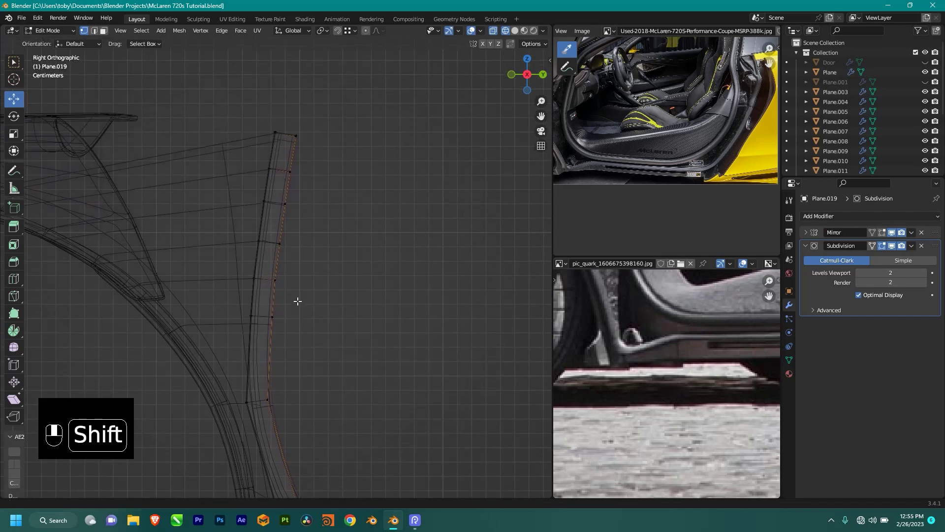
- Examine the door sill panel's shape and where its front and rear ends stop in the yellow and orange car reference photos
{"action": "scroll", "coordinate": [619, 121], "scroll_direction": "up", "scroll_amount": 3}
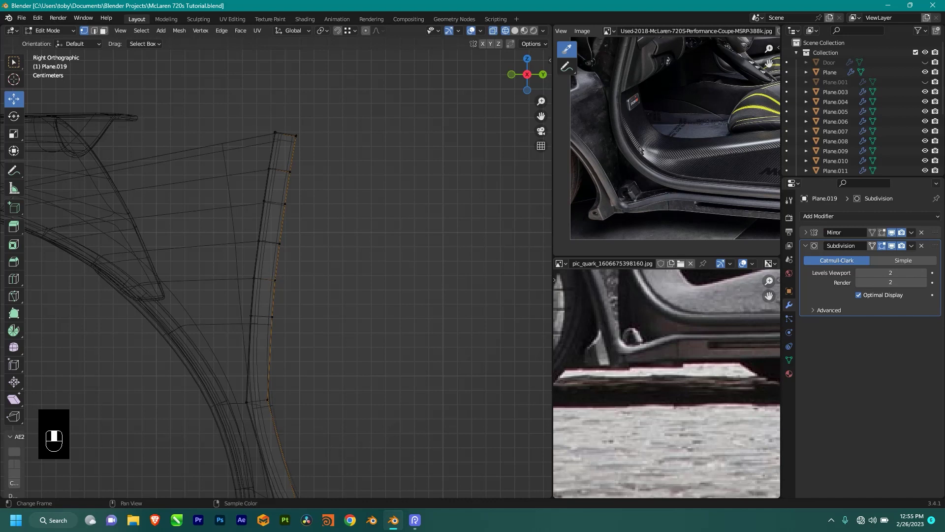
{"action": "scroll", "coordinate": [690, 164], "scroll_direction": "down", "scroll_amount": 4}
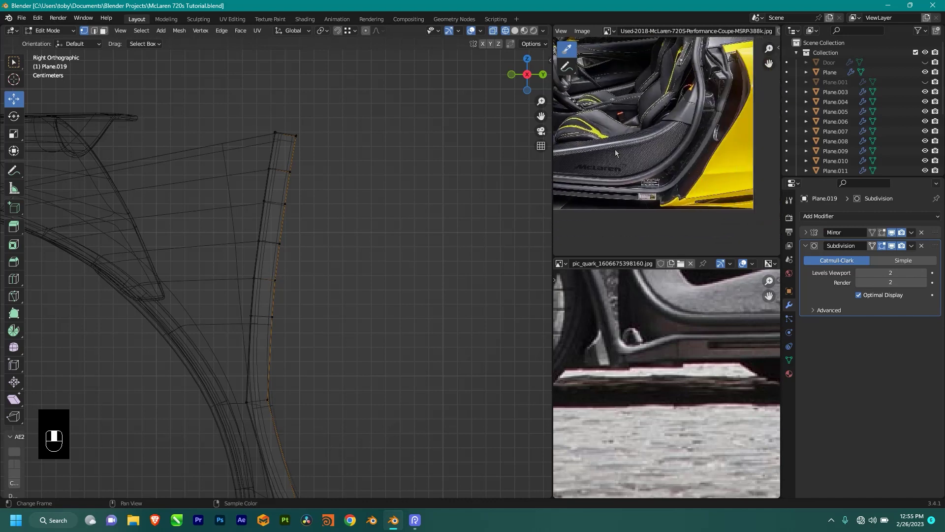
{"action": "scroll", "coordinate": [679, 129], "scroll_direction": "up", "scroll_amount": 5}
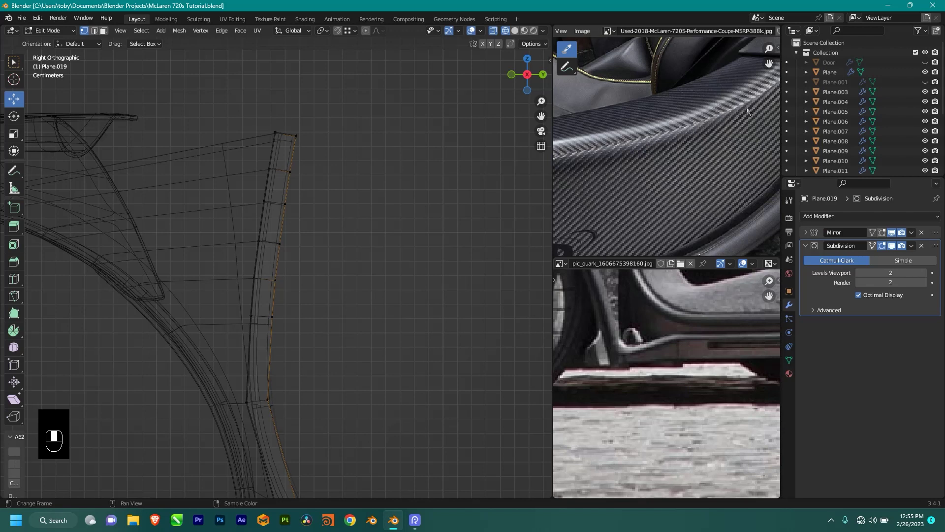
{"action": "scroll", "coordinate": [645, 166], "scroll_direction": "down", "scroll_amount": 4}
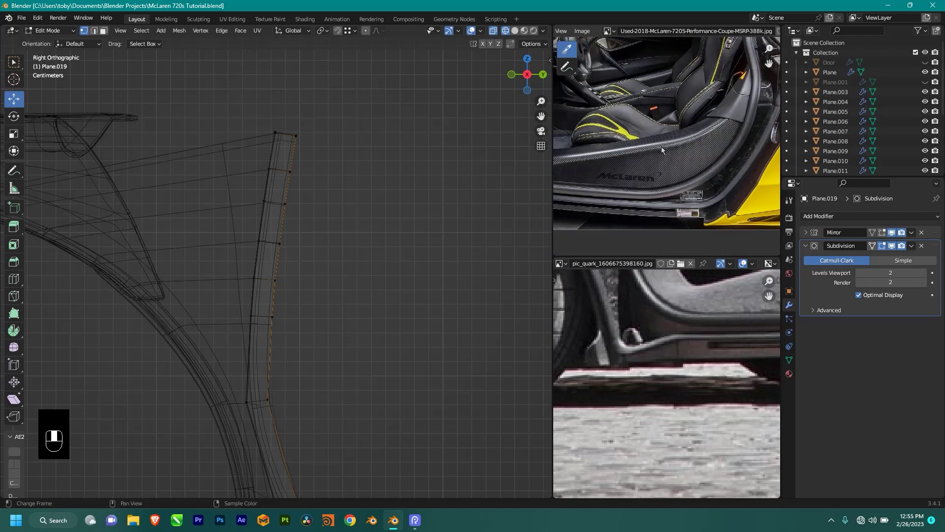
{"action": "middle_click_drag", "start_coordinate": [708, 157], "coordinate": [613, 124]}
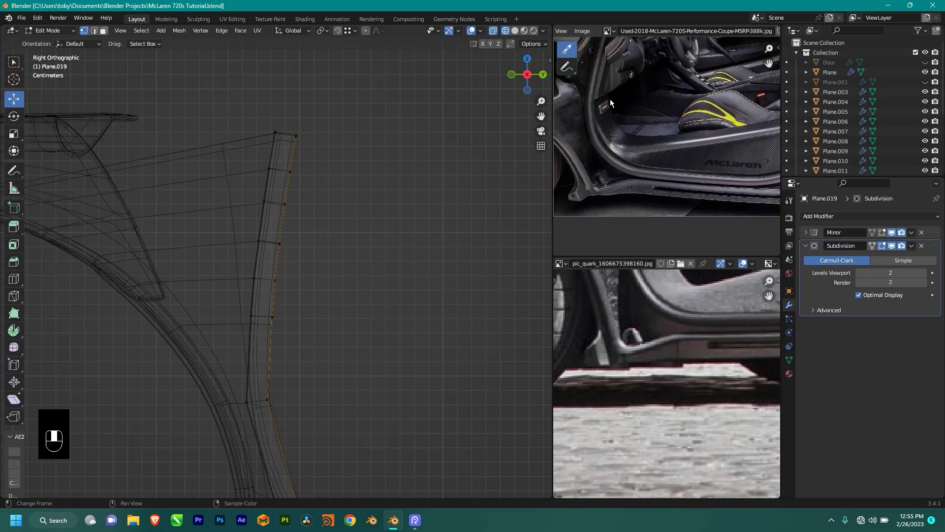
{"action": "middle_click_drag", "start_coordinate": [708, 168], "coordinate": [675, 187]}
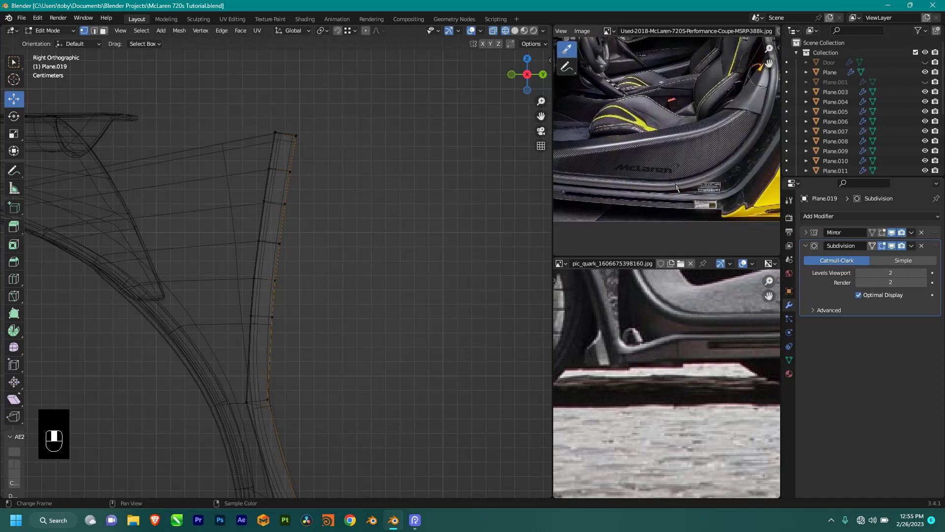
{"action": "scroll", "coordinate": [253, 225], "scroll_direction": "down", "scroll_amount": 3}
{"action": "middle_click_drag", "start_coordinate": [345, 281], "coordinate": [225, 170], "text": "shift"}
{"action": "middle_click_drag", "start_coordinate": [749, 106], "coordinate": [704, 143]}
{"action": "scroll", "coordinate": [692, 107], "scroll_direction": "up", "scroll_amount": 1}
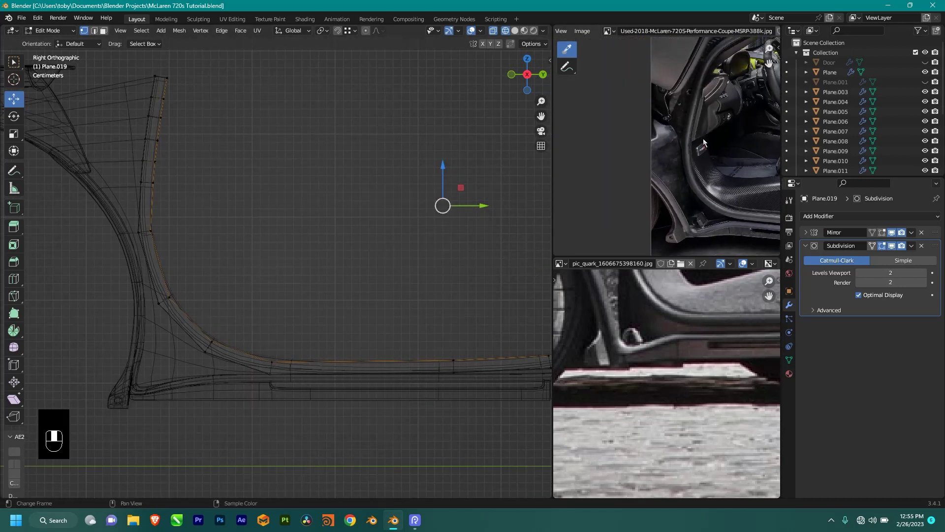
{"action": "middle_click_drag", "start_coordinate": [674, 349], "coordinate": [707, 485]}
{"action": "scroll", "coordinate": [705, 344], "scroll_direction": "down", "scroll_amount": 2}
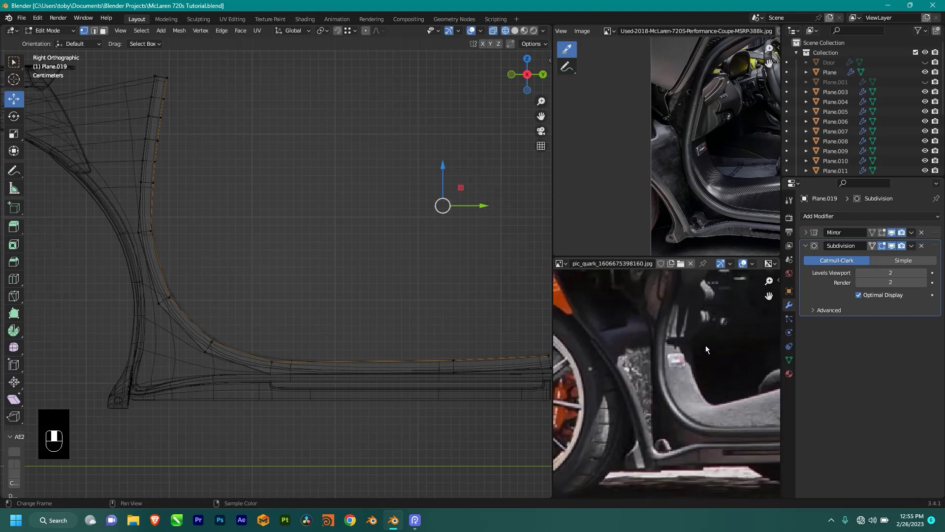
{"action": "middle_click_drag", "start_coordinate": [709, 354], "coordinate": [705, 402]}
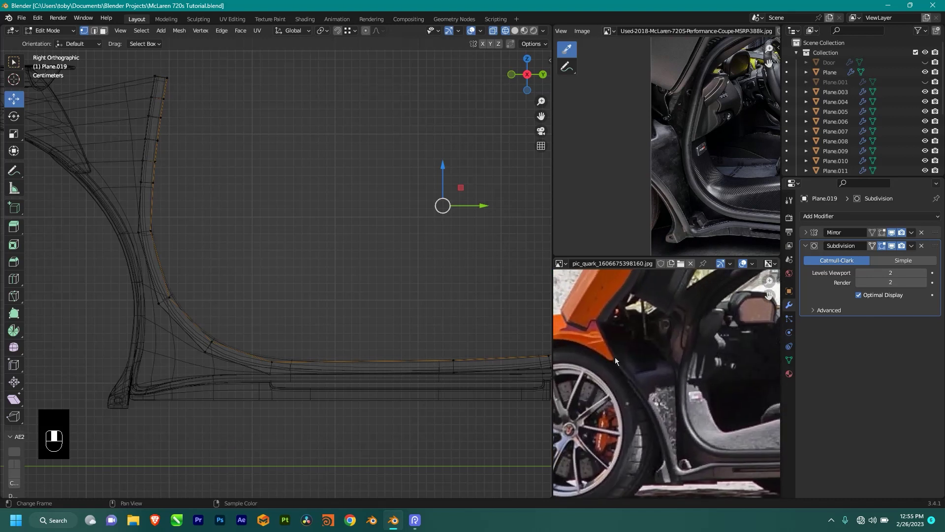
- Edge-slide the vertex row midway up the strip's front upright downward by a factor of about 0.58
{"action": "middle_click_drag", "start_coordinate": [163, 228], "coordinate": [239, 246], "text": "shift"}
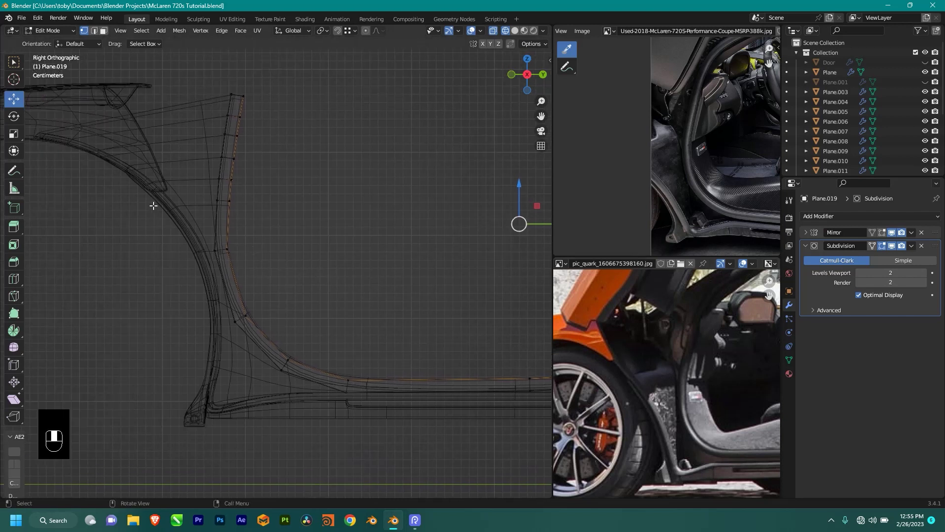
{"action": "left_click_drag", "start_coordinate": [126, 190], "coordinate": [255, 234]}
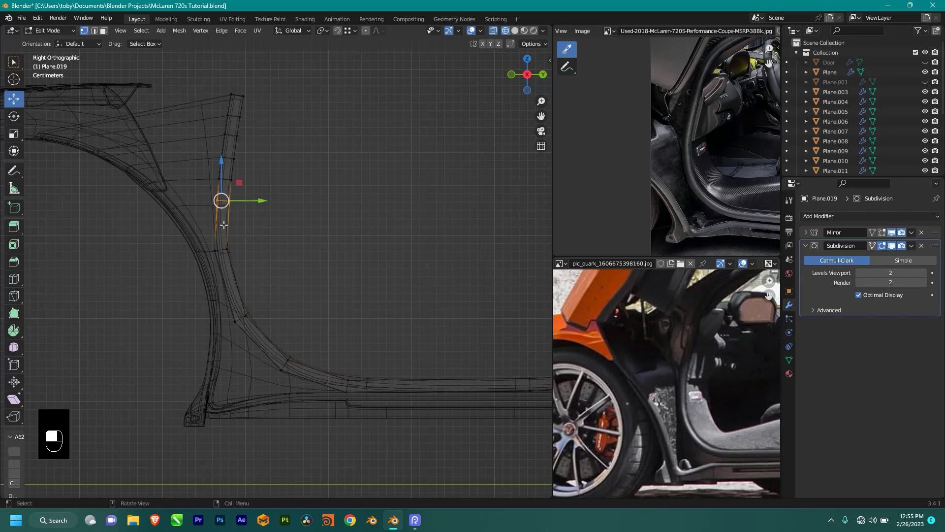
{"action": "key", "text": "g"}
{"action": "key", "text": "g"}
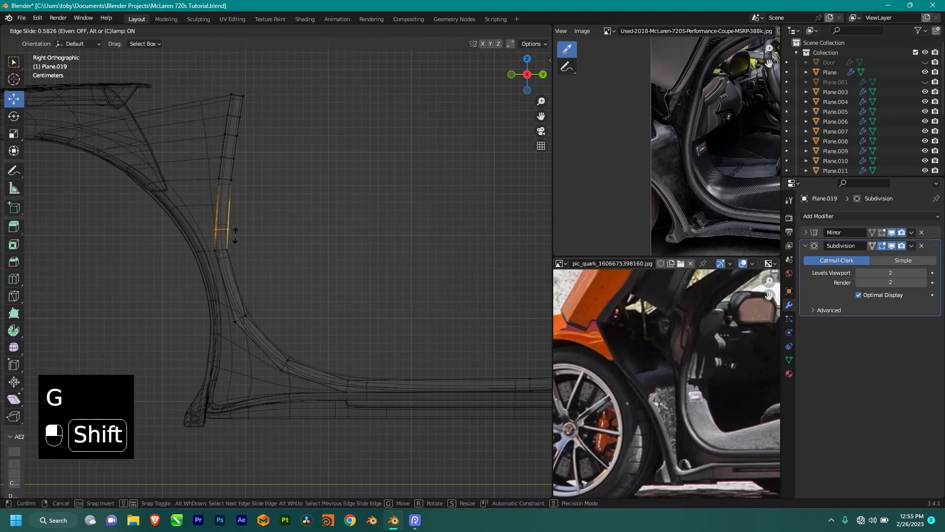
{"action": "left_click", "coordinate": [235, 236]}
- Reselect the strip's inner edge loop, leaving out the vertices above the lowered row on the front upright
{"action": "middle_click_drag", "start_coordinate": [271, 102], "coordinate": [279, 215]}
{"action": "middle_click_drag", "start_coordinate": [192, 196], "coordinate": [304, 95]}
{"action": "key", "text": "KP_3"}
{"action": "left_click_drag", "start_coordinate": [303, 97], "coordinate": [196, 216], "text": "ctrl"}
{"action": "middle_click_drag", "start_coordinate": [364, 229], "coordinate": [98, 246], "text": "shift"}
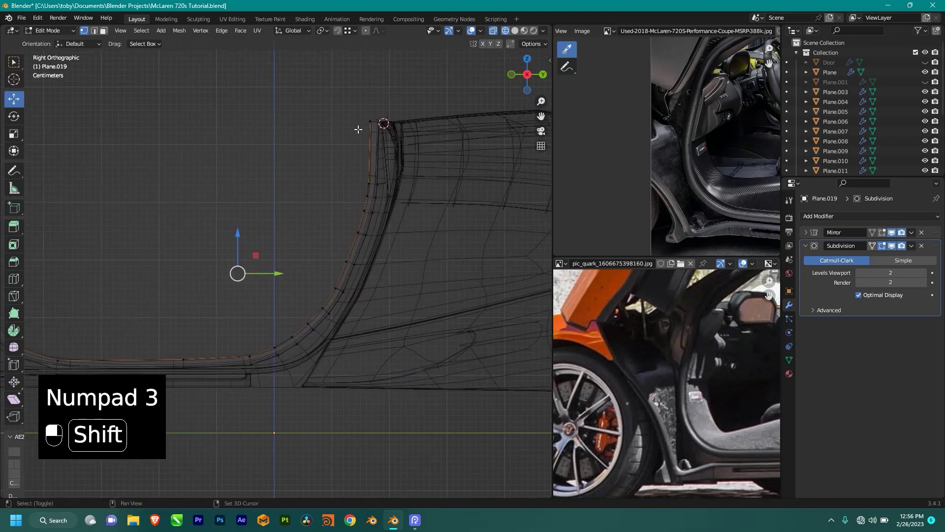
{"action": "middle_click_drag", "start_coordinate": [242, 227], "coordinate": [319, 235], "text": "shift"}
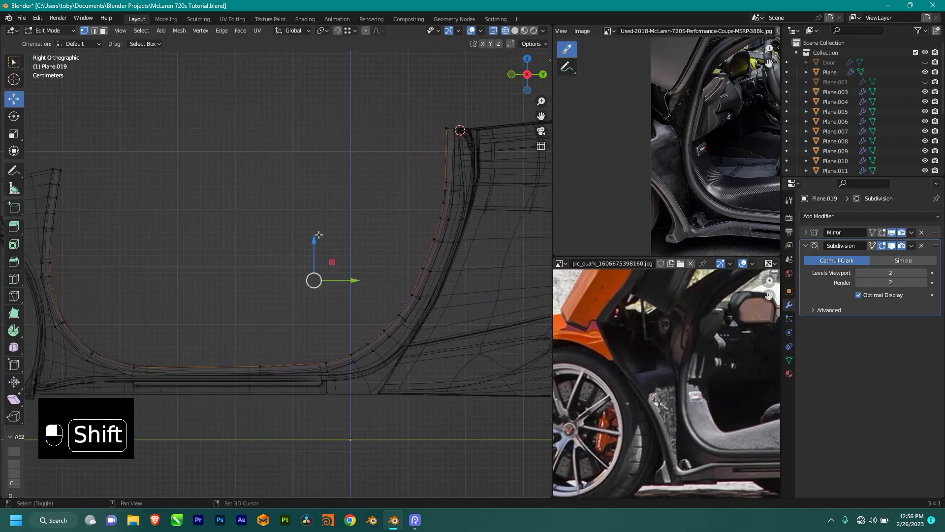
- Duplicate the selected inner edge in place and separate the selection into its own object
{"action": "key", "text": "shift+d"}
{"action": "left_click", "coordinate": [349, 242]}
{"action": "key", "text": "p"}
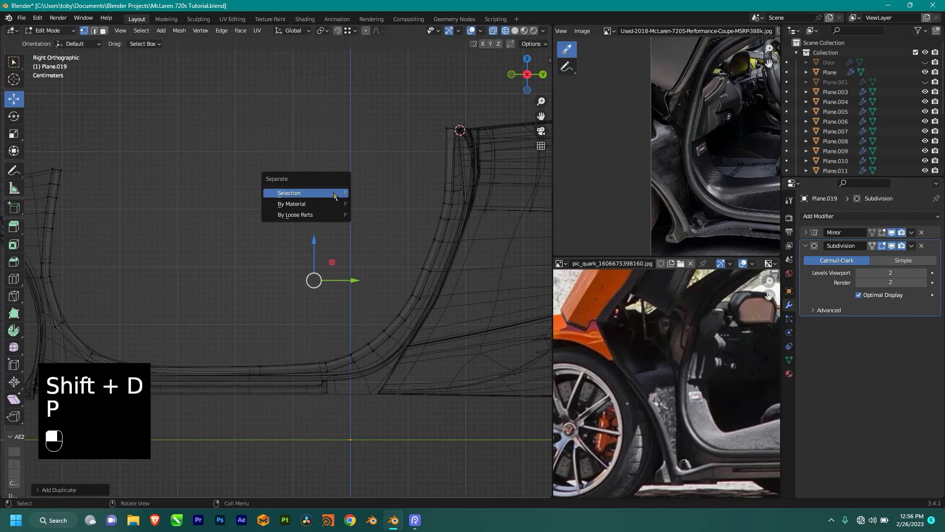
{"action": "left_click", "coordinate": [333, 194]}
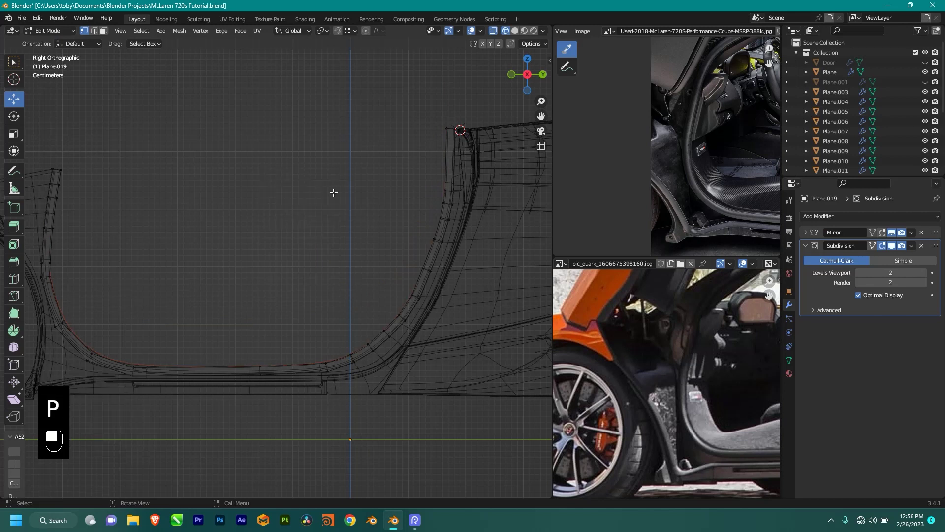
- Leave the door frame strip, select the separated edge object and enter its Edit Mode
{"action": "middle_click_drag", "start_coordinate": [321, 197], "coordinate": [344, 245]}
{"action": "key", "text": "Tab"}
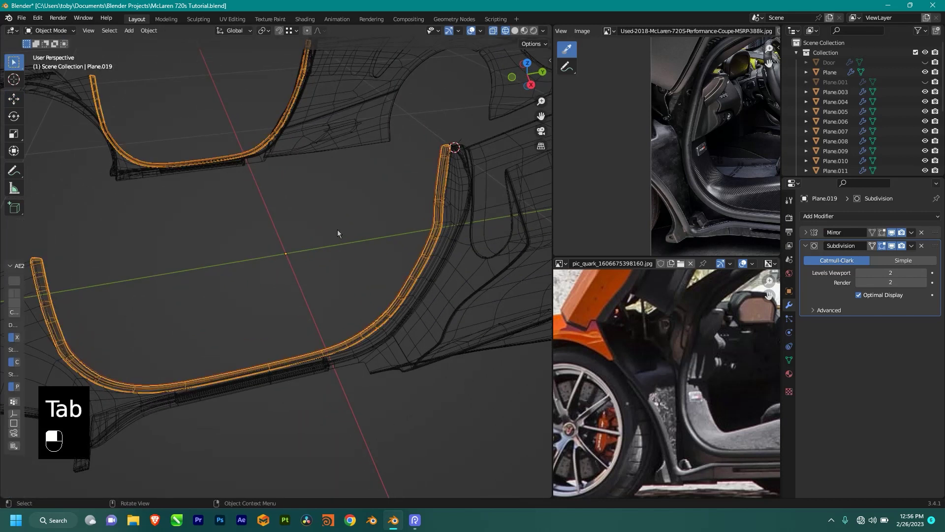
{"action": "middle_click_drag", "start_coordinate": [369, 290], "coordinate": [394, 261]}
{"action": "left_click", "coordinate": [401, 252]}
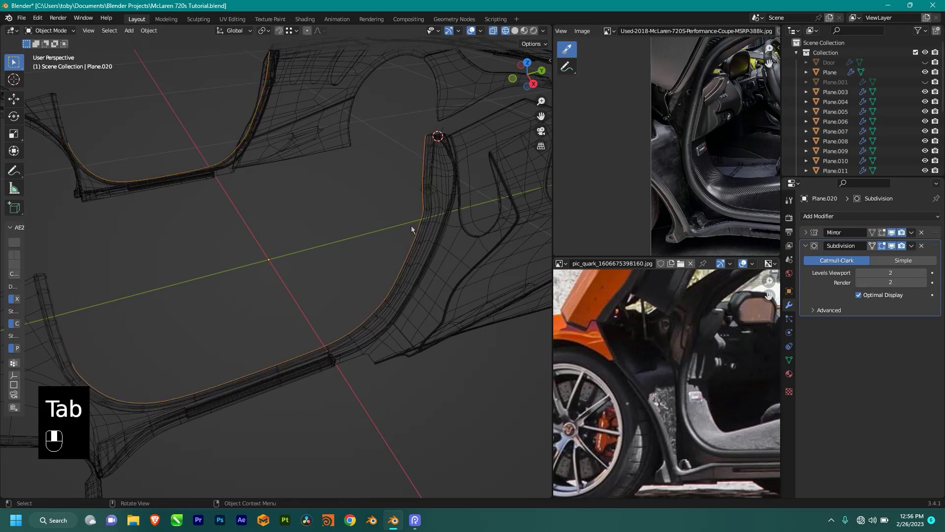
{"action": "key", "text": "g"}
{"action": "right_click", "coordinate": [411, 255]}
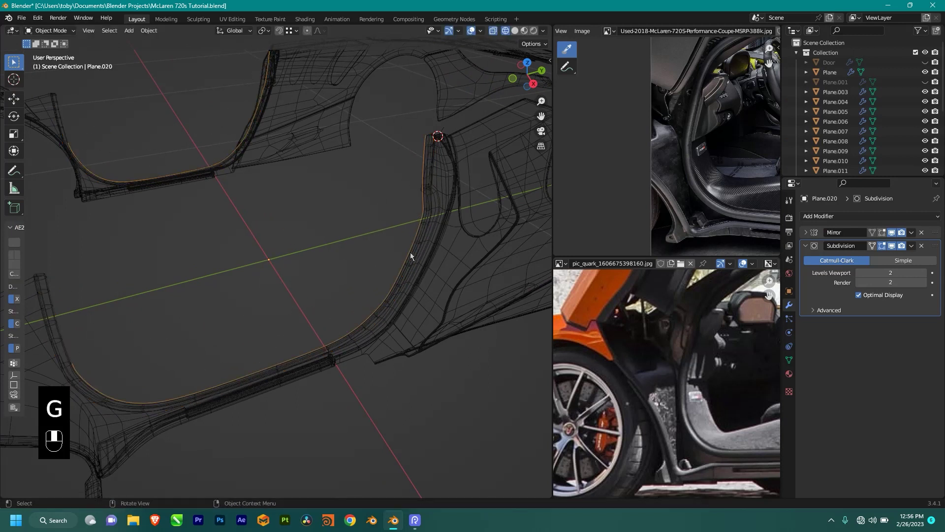
{"action": "key", "text": "Tab"}
- Check the sill's rear end in the reference photos and slide the vertex on the edge's rear upright upward along the edge
{"action": "middle_click_drag", "start_coordinate": [416, 251], "coordinate": [386, 257]}
{"action": "key", "text": "KP_3"}
{"action": "middle_click_drag", "start_coordinate": [416, 223], "coordinate": [313, 210], "text": "shift"}
{"action": "scroll", "coordinate": [313, 210], "scroll_direction": "up", "scroll_amount": 2}
{"action": "middle_click_drag", "start_coordinate": [384, 220], "coordinate": [393, 268], "text": "shift"}
{"action": "scroll", "coordinate": [713, 358], "scroll_direction": "down", "scroll_amount": 4}
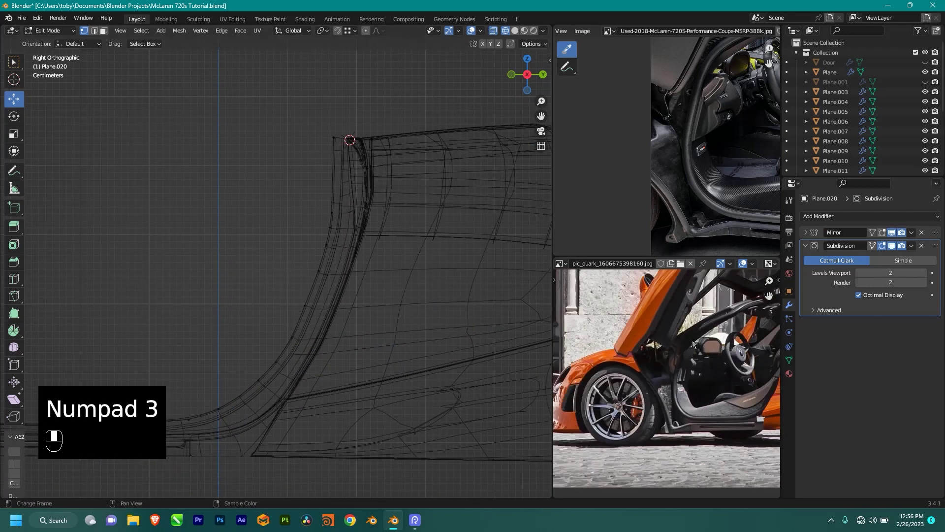
{"action": "middle_click_drag", "start_coordinate": [737, 323], "coordinate": [665, 355]}
{"action": "middle_click_drag", "start_coordinate": [766, 115], "coordinate": [703, 137]}
{"action": "middle_click_drag", "start_coordinate": [701, 99], "coordinate": [714, 134]}
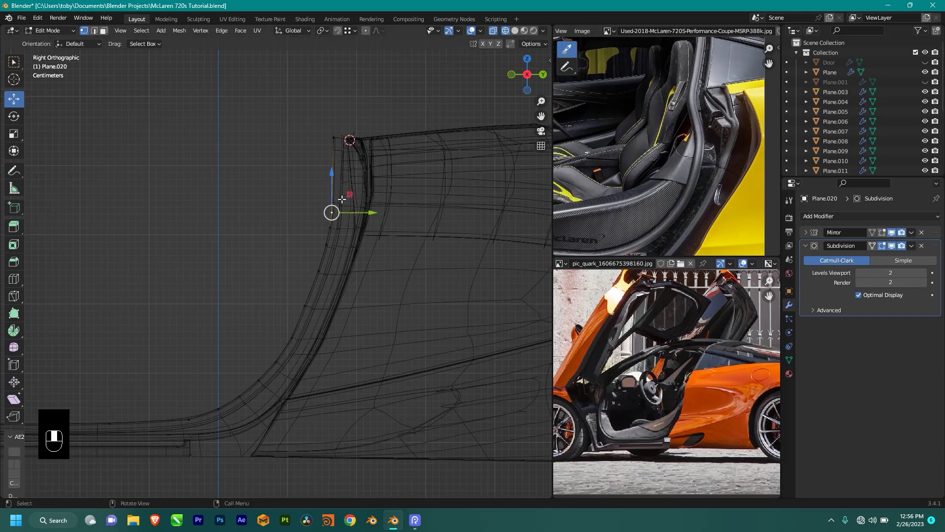
{"action": "key", "text": "g"}
{"action": "key", "text": "g"}
{"action": "left_click", "coordinate": [377, 72]}
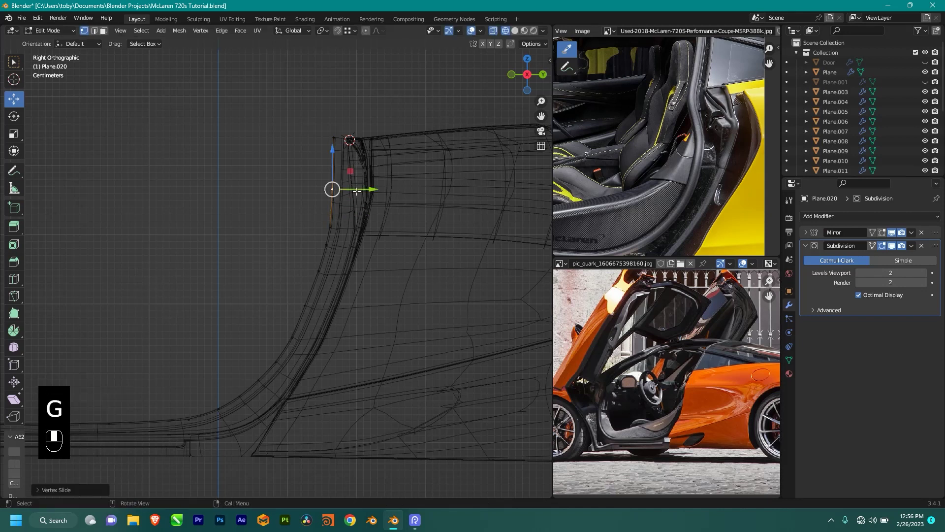
- Delete the topmost vertex at the rear end of the separated edge
{"action": "left_click", "coordinate": [334, 138]}
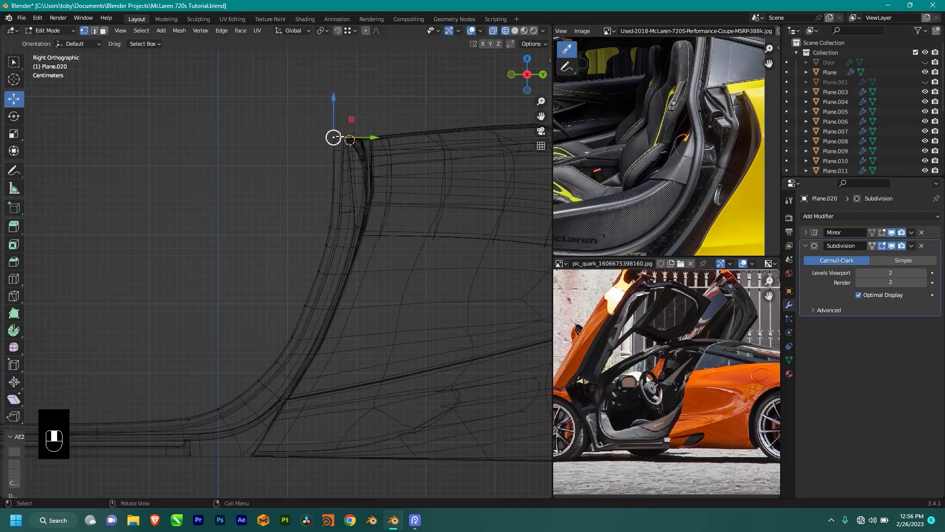
{"action": "key", "text": "c"}
{"action": "right_click", "coordinate": [334, 137]}
{"action": "key", "text": "c"}
{"action": "right_click", "coordinate": [376, 123]}
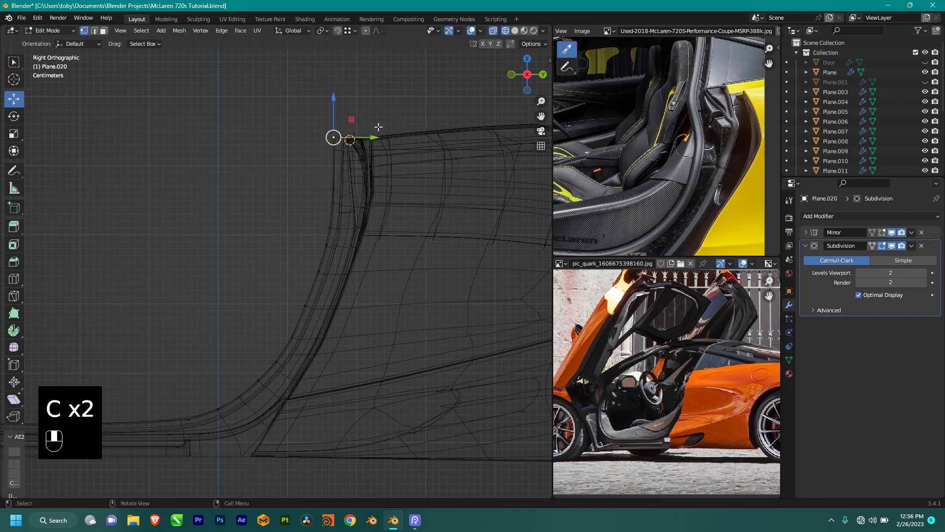
{"action": "key", "text": "x"}
{"action": "left_click", "coordinate": [379, 128]}
{"action": "key", "text": "x"}
{"action": "left_click", "coordinate": [350, 134]}
- Examine the door opening in solid shading against the sill panel's front corner in the interior reference photo
{"action": "mouse_move", "coordinate": [350, 137]}
{"action": "middle_mouse_down"}
{"action": "mouse_move", "coordinate": [401, 297]}
{"action": "mouse_move", "coordinate": [400, 277]}
{"action": "middle_mouse_up"}
{"action": "key", "text": "shift+z"}
{"action": "middle_click_drag", "start_coordinate": [405, 310], "coordinate": [384, 269]}
{"action": "middle_click_drag", "start_coordinate": [655, 181], "coordinate": [610, 127]}
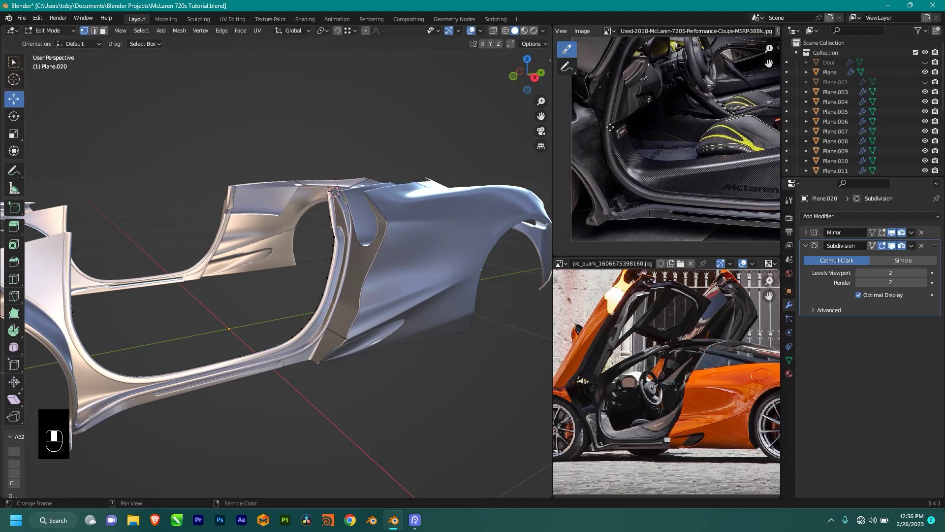
{"action": "middle_click_drag", "start_coordinate": [345, 252], "coordinate": [354, 249]}
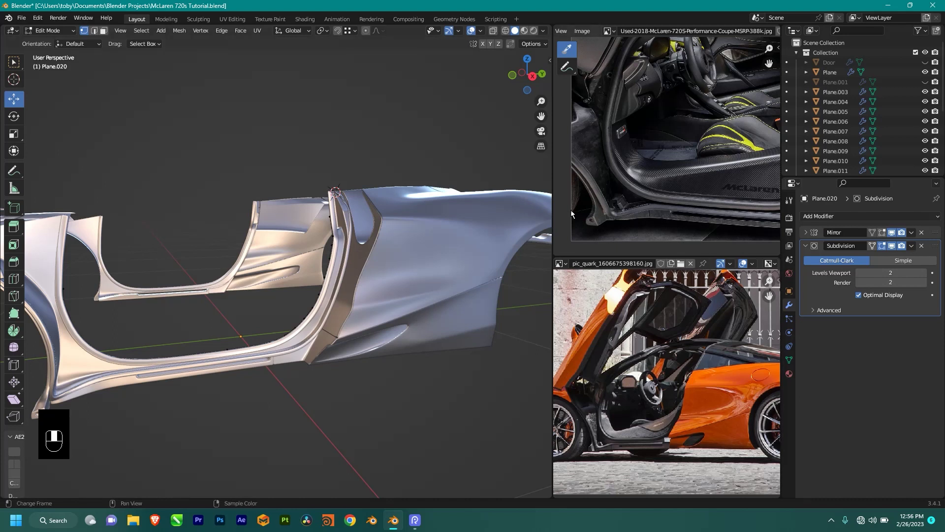
{"action": "scroll", "coordinate": [669, 134], "scroll_direction": "up", "scroll_amount": 2}
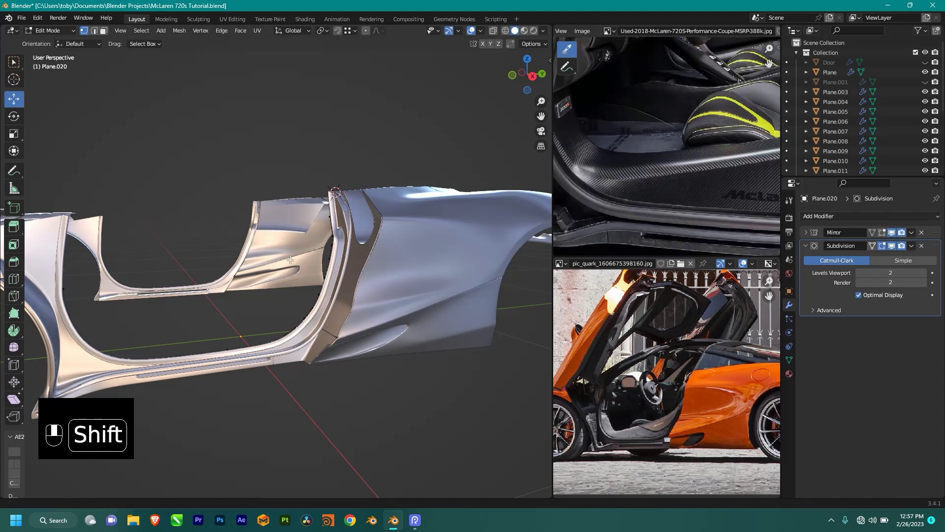
{"action": "middle_click_drag", "start_coordinate": [253, 289], "coordinate": [356, 269], "text": "shift"}
{"action": "key", "text": "KP_3"}
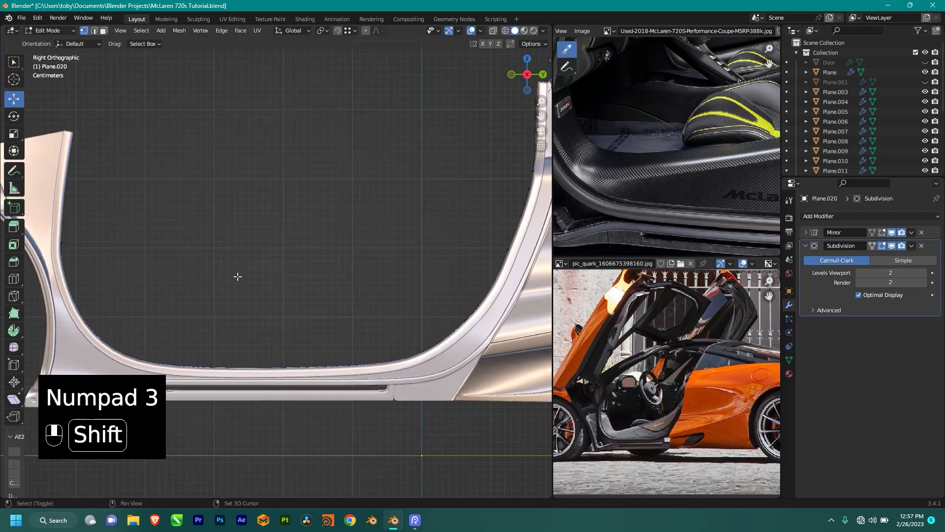
- Extrude the whole separated sill edge in wireframe right view and move the extruded edge slightly
{"action": "key", "text": "shift+z"}
{"action": "middle_click_drag", "start_coordinate": [211, 278], "coordinate": [243, 195], "text": "shift"}
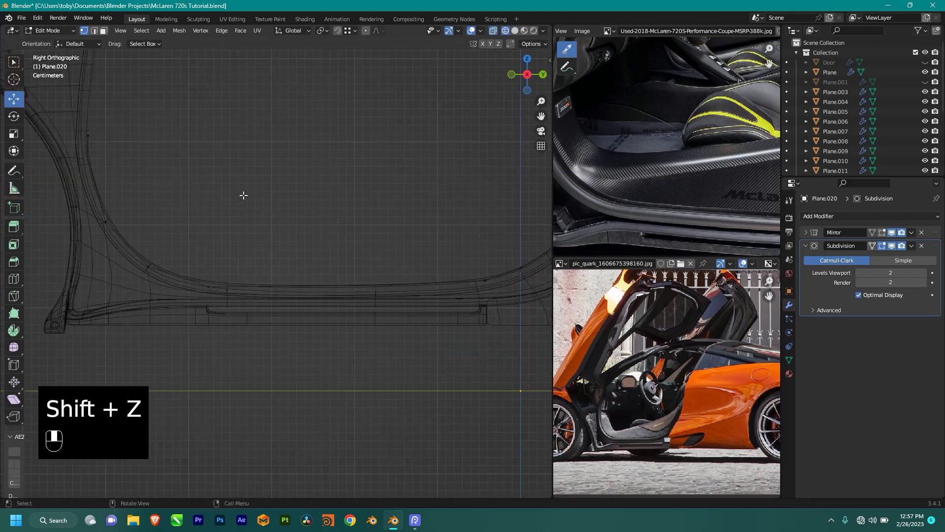
{"action": "middle_click_drag", "start_coordinate": [147, 156], "coordinate": [221, 198], "text": "shift"}
{"action": "scroll", "coordinate": [189, 197], "scroll_direction": "up", "scroll_amount": 2}
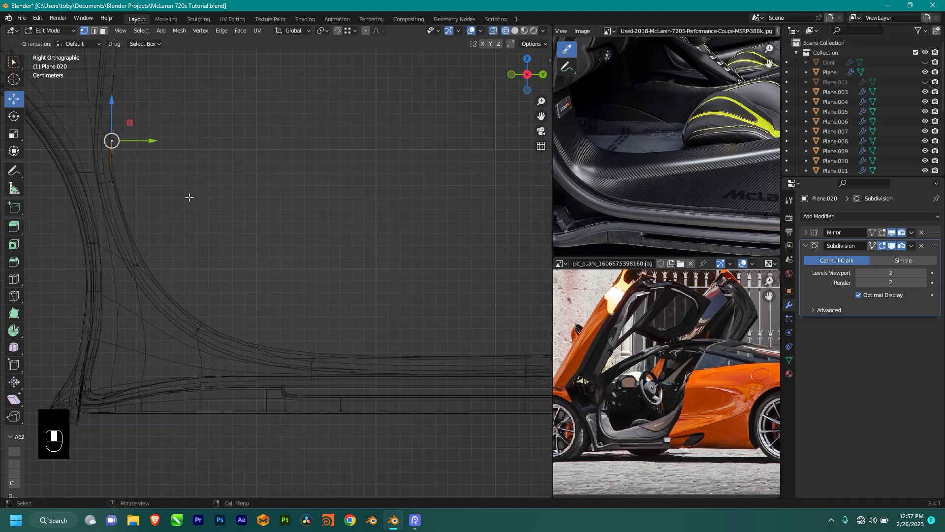
{"action": "scroll", "coordinate": [207, 217], "scroll_direction": "down", "scroll_amount": 3}
{"action": "left_click", "coordinate": [265, 310], "text": "alt"}
{"action": "key", "text": "e"}
{"action": "left_click", "coordinate": [315, 309]}
{"action": "key", "text": "g"}
{"action": "left_click", "coordinate": [306, 260]}
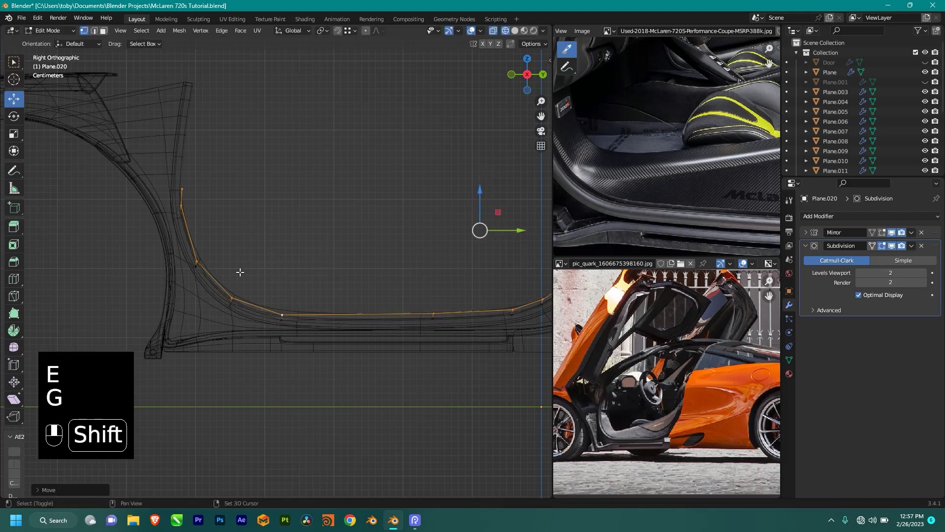
{"action": "scroll", "coordinate": [231, 226], "scroll_direction": "down", "scroll_amount": 4}
{"action": "middle_click_drag", "start_coordinate": [343, 252], "coordinate": [291, 247], "text": "shift"}
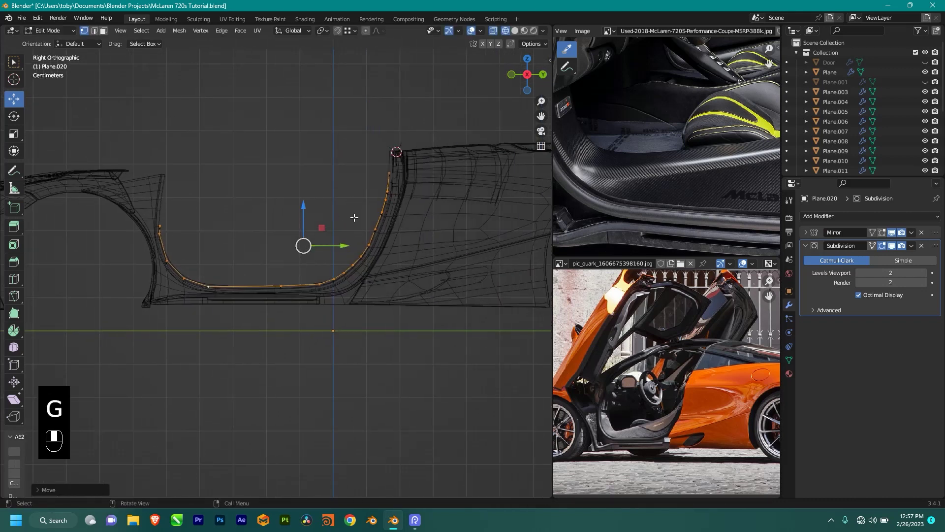
- Delete the extruded copy of the sill edge
{"action": "key", "text": "x"}
{"action": "left_click", "coordinate": [315, 233]}
{"action": "scroll", "coordinate": [246, 222], "scroll_direction": "up", "scroll_amount": 3}
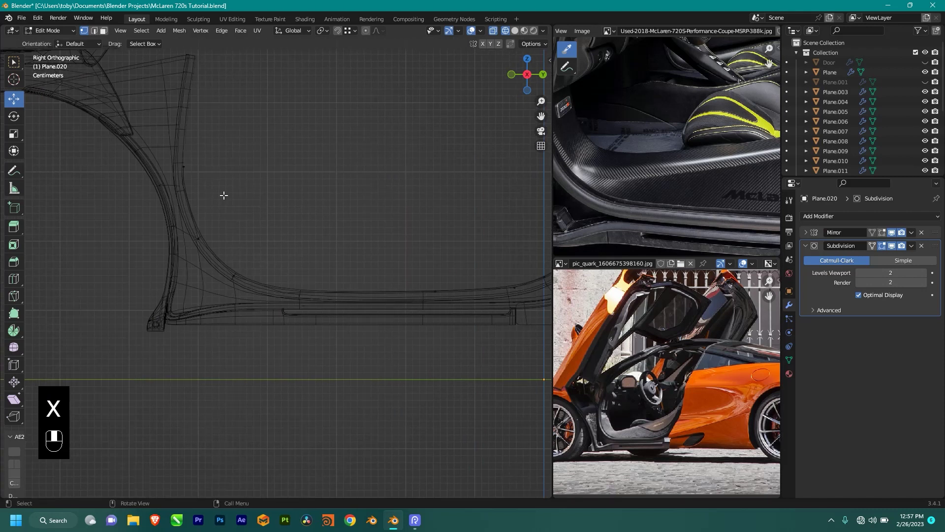
- Duplicate the top vertex of the edge's front upright and place the copy slightly inside the door opening
{"action": "middle_click_drag", "start_coordinate": [205, 162], "coordinate": [244, 205], "text": "shift"}
{"action": "key", "text": "e"}
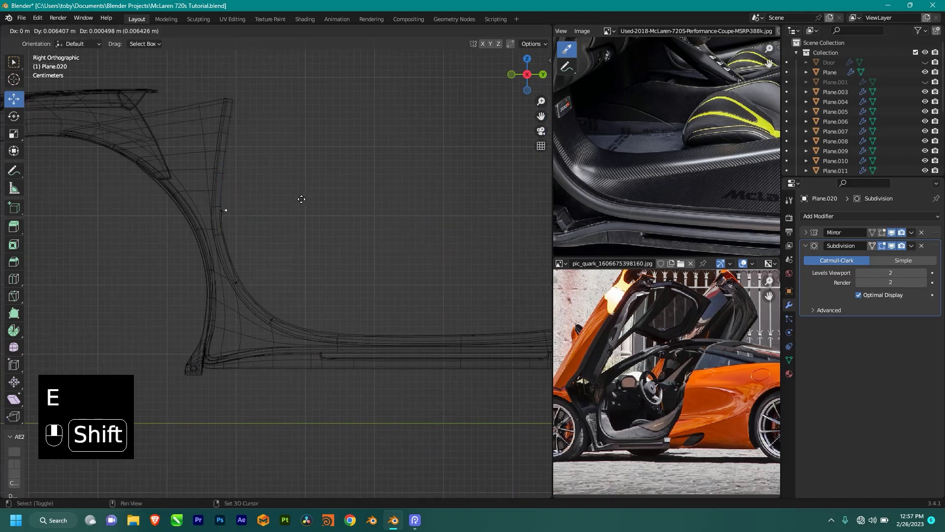
{"action": "key", "text": "ctrl+z"}
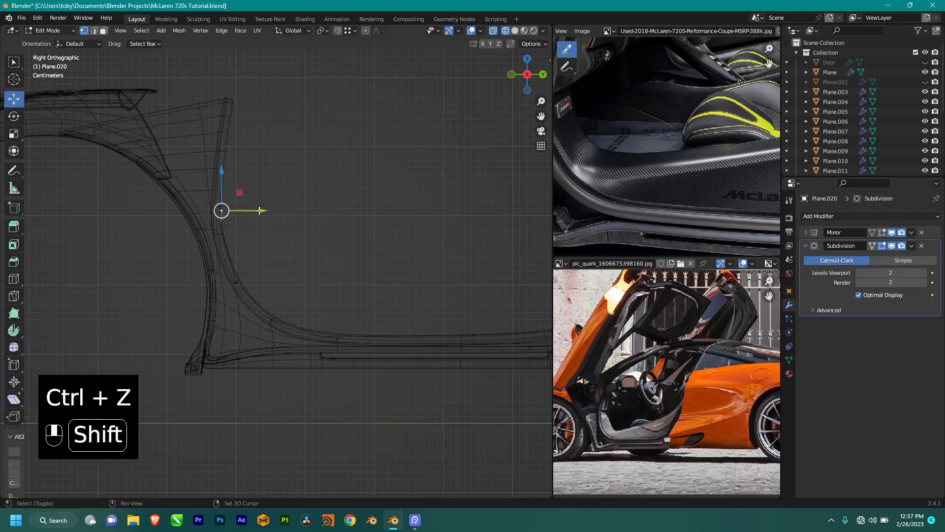
{"action": "key", "text": "shift+d"}
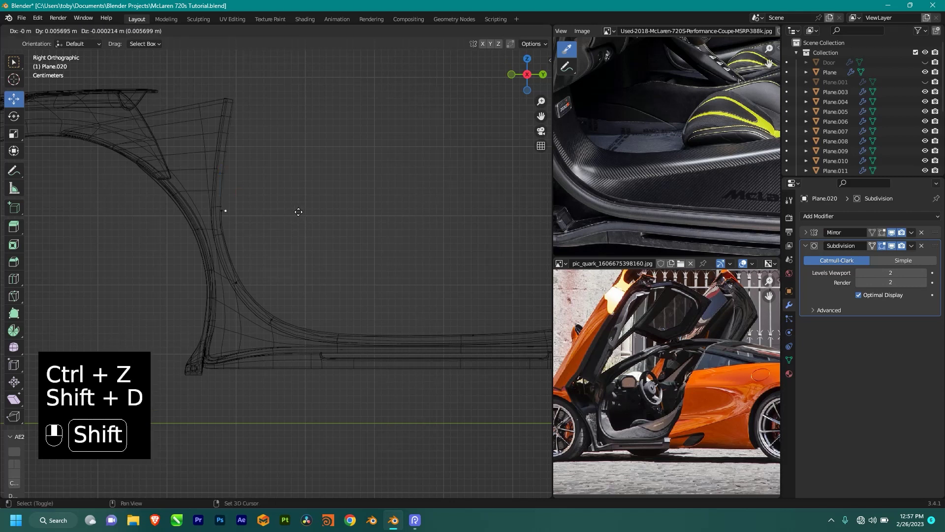
{"action": "left_click", "coordinate": [291, 216]}
- Extrude the duplicated vertex a short way down alongside the front upright to start the panel's upper outline
{"action": "middle_click_drag", "start_coordinate": [256, 227], "coordinate": [239, 210], "text": "shift"}
{"action": "key", "text": "e"}
{"action": "key", "text": "shift"}
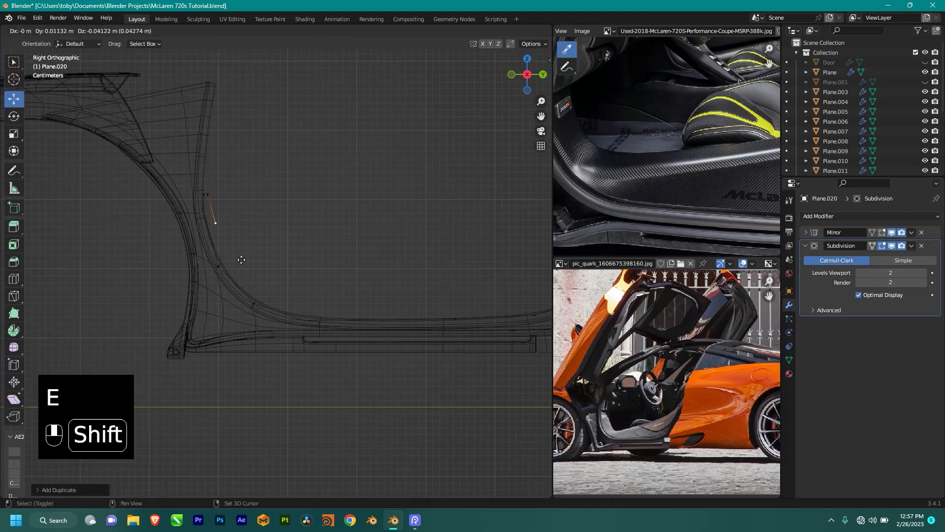
{"action": "left_click", "coordinate": [176, 143]}
{"action": "scroll", "coordinate": [219, 188], "scroll_direction": "up", "scroll_amount": 3}
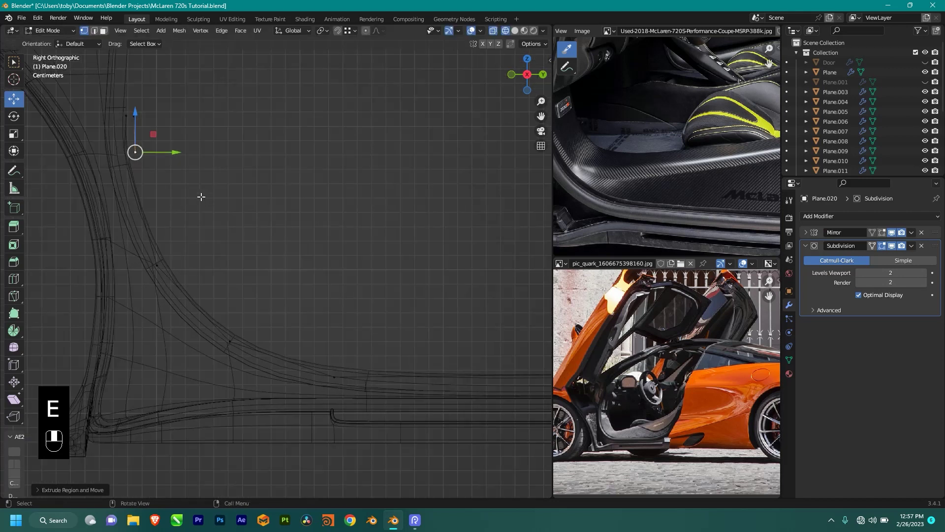
{"action": "middle_click_drag", "start_coordinate": [602, 133], "coordinate": [679, 137]}
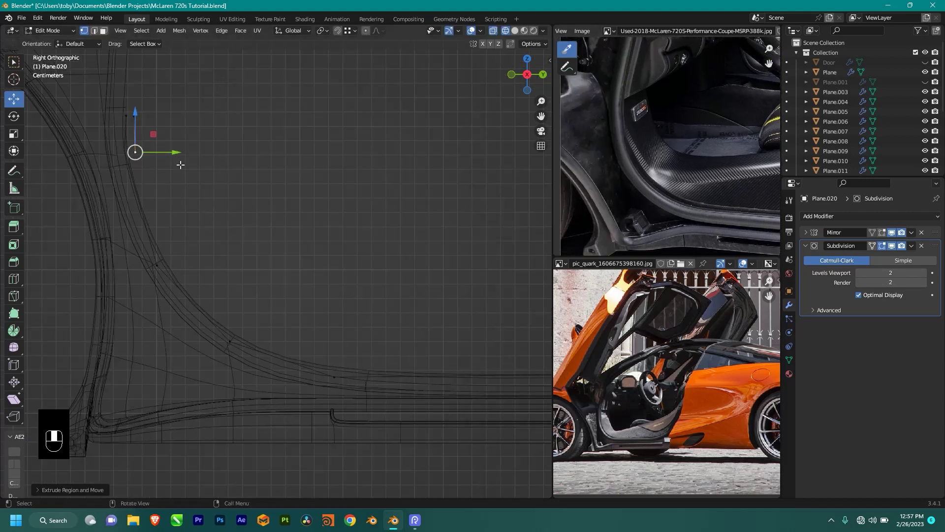
{"action": "key", "text": "e"}
{"action": "left_click", "coordinate": [141, 101]}
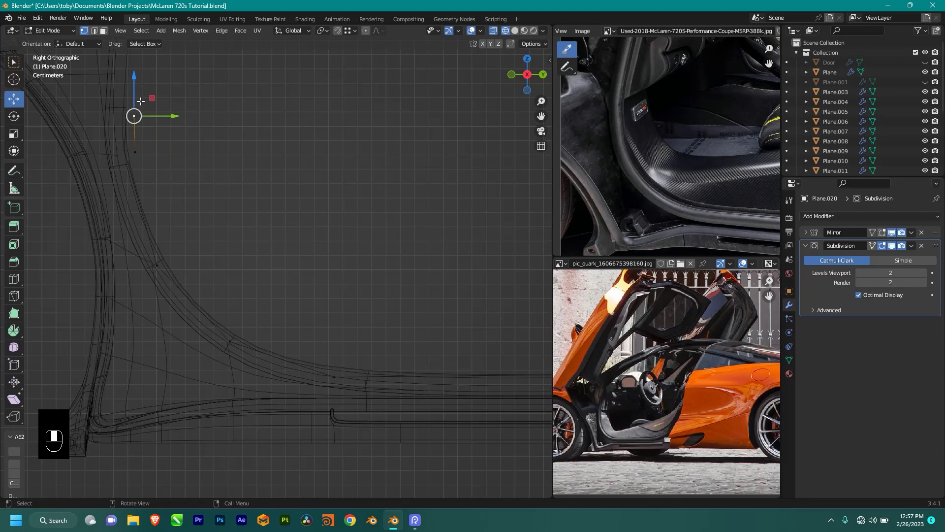
- Extrude two more vertices from the outline's lower end, following the front corner of the door opening
{"action": "left_click", "coordinate": [136, 152]}
{"action": "key", "text": "e"}
{"action": "key", "text": "shift"}
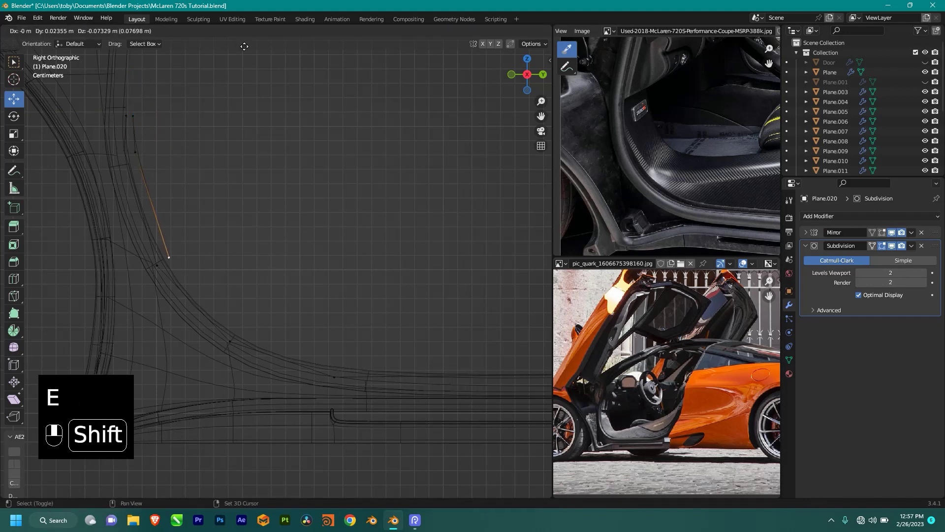
{"action": "left_click", "coordinate": [258, 44]}
{"action": "scroll", "coordinate": [319, 279], "scroll_direction": "down", "scroll_amount": 2}
{"action": "middle_click_drag", "start_coordinate": [322, 255], "coordinate": [295, 229], "text": "shift"}
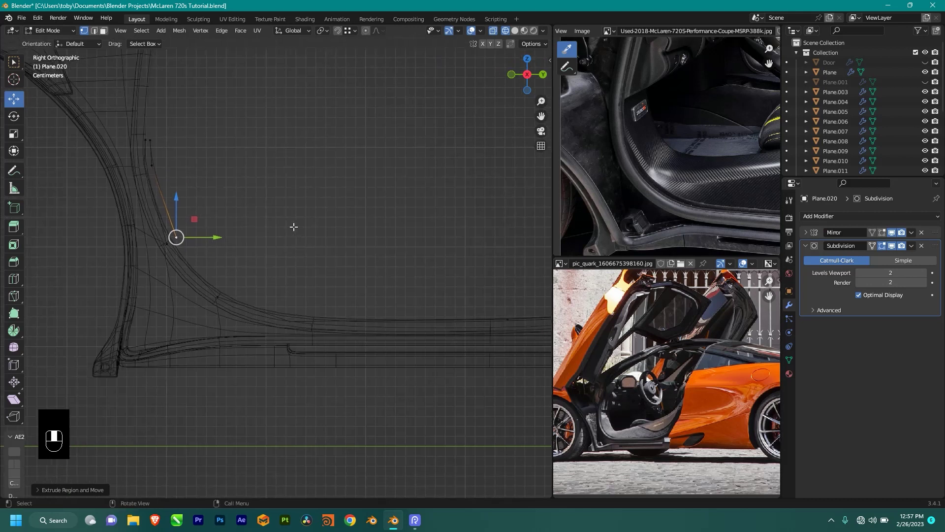
{"action": "scroll", "coordinate": [294, 227], "scroll_direction": "down", "scroll_amount": 1}
{"action": "key", "text": "e"}
{"action": "key", "text": "shift"}
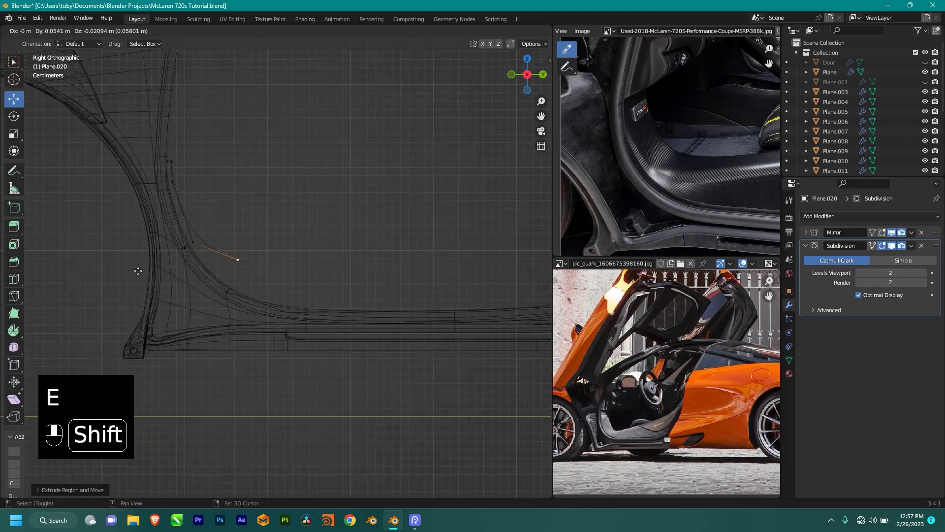
{"action": "left_click", "coordinate": [147, 362], "text": "shift"}
- Extrude the outline about 0.08 m rearward in a nearly horizontal segment past the front corner
{"action": "scroll", "coordinate": [344, 304], "scroll_direction": "down", "scroll_amount": 1}
{"action": "middle_click_drag", "start_coordinate": [344, 304], "coordinate": [171, 340], "text": "shift"}
{"action": "key", "text": "e"}
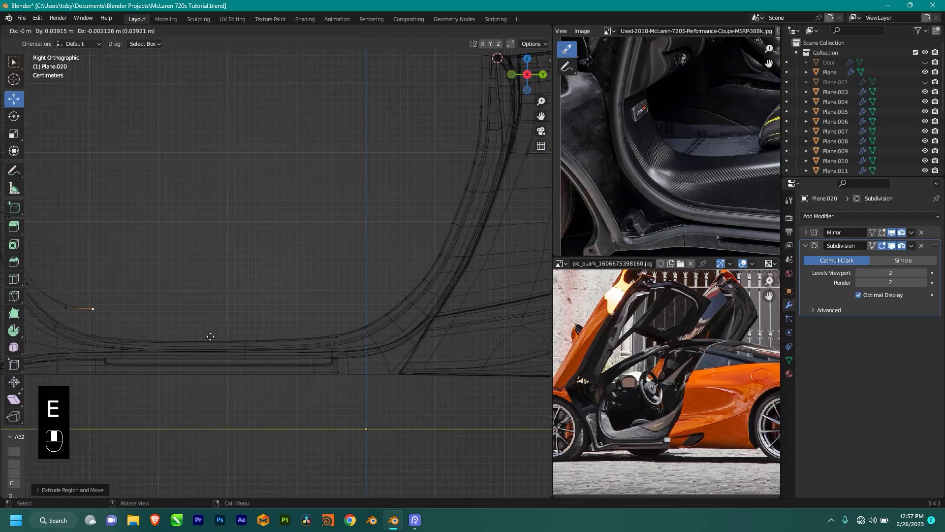
{"action": "key", "text": "shift"}
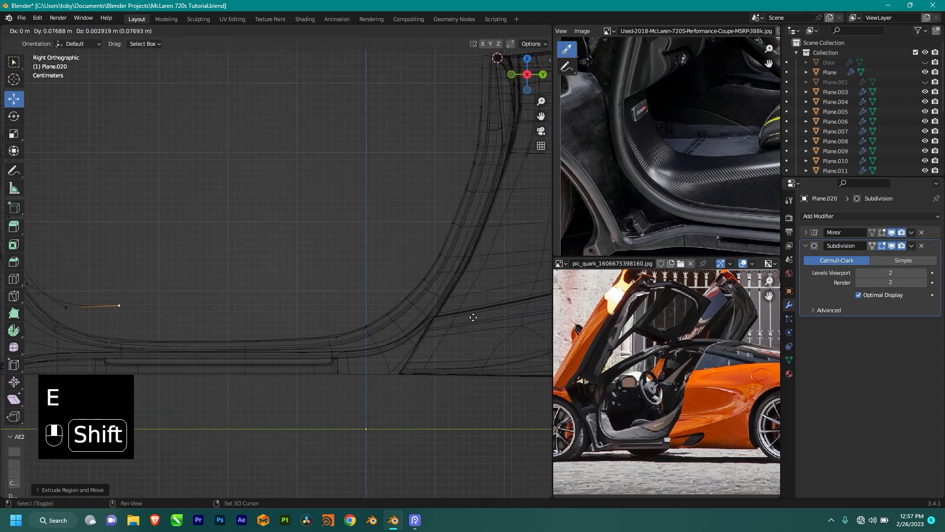
{"action": "left_click", "coordinate": [478, 313], "text": "shift"}
- Extrude a long rising segment toward the rear upright and reposition its end vertex according to the interior reference photo
{"action": "middle_click_drag", "start_coordinate": [280, 311], "coordinate": [310, 344], "text": "shift"}
{"action": "scroll", "coordinate": [310, 344], "scroll_direction": "down", "scroll_amount": 1}
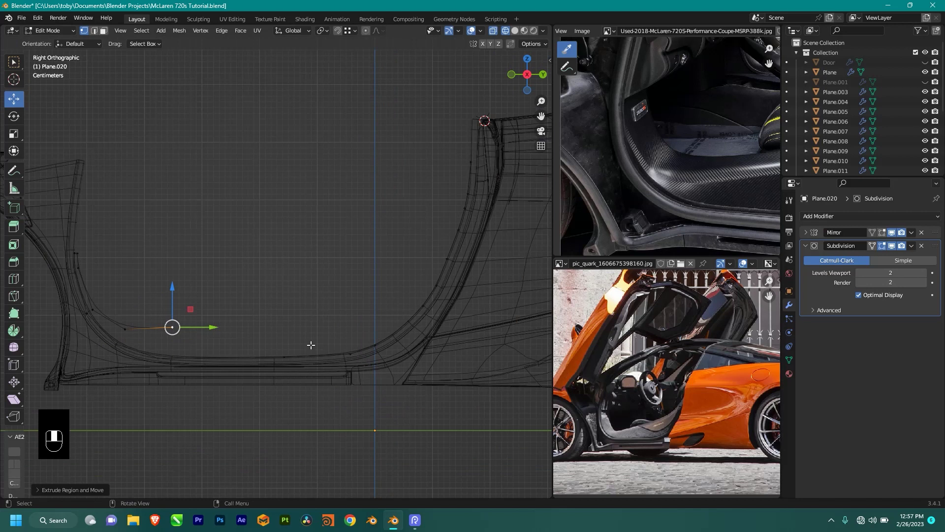
{"action": "key", "text": "e"}
{"action": "key", "text": "e"}
{"action": "key", "text": "shift"}
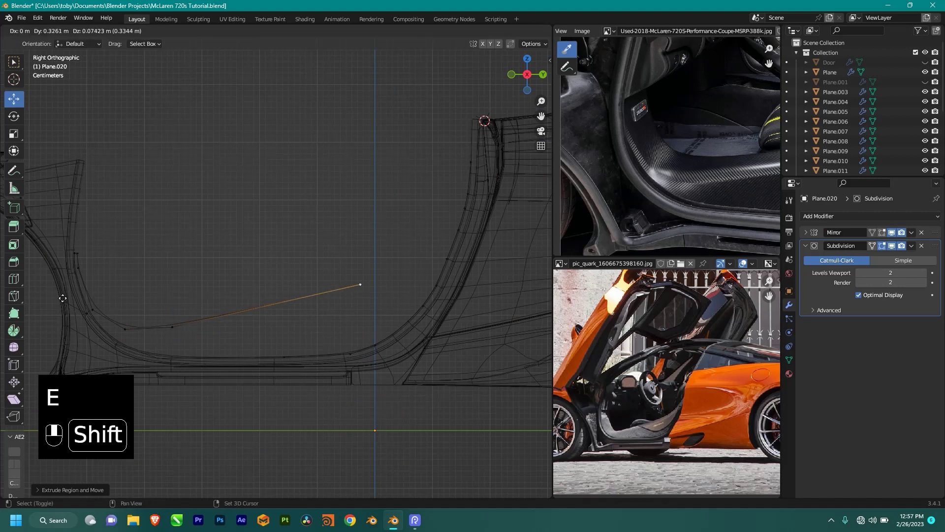
{"action": "left_click", "coordinate": [482, 56], "text": "shift"}
{"action": "scroll", "coordinate": [652, 129], "scroll_direction": "down", "scroll_amount": 2}
{"action": "middle_click_drag", "start_coordinate": [651, 129], "coordinate": [566, 108]}
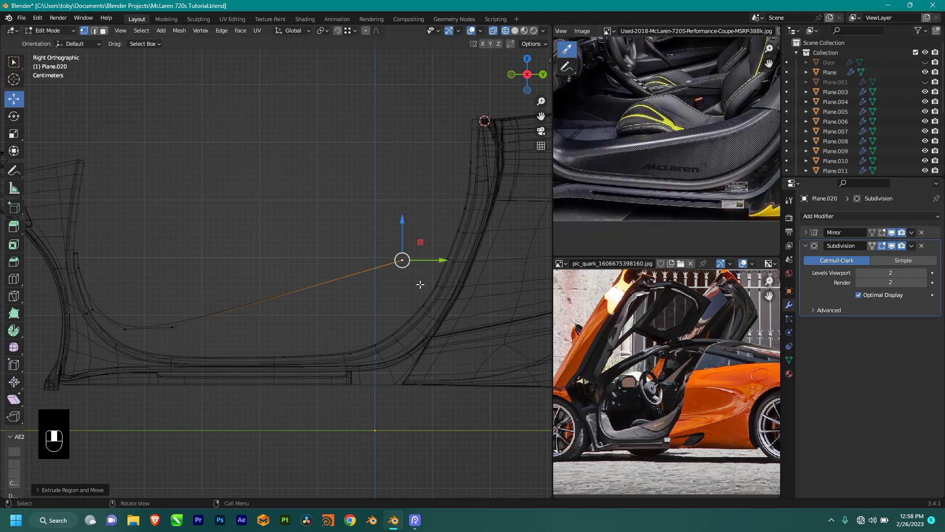
{"action": "key", "text": "g"}
{"action": "left_click", "coordinate": [312, 313]}
- Extrude four more vertices curving up alongside the rear upright to complete the panel's upper outline
{"action": "key", "text": "e"}
{"action": "left_click", "coordinate": [272, 307], "text": "shift"}
{"action": "left_click", "coordinate": [276, 300], "text": "shift"}
{"action": "key", "text": "e"}
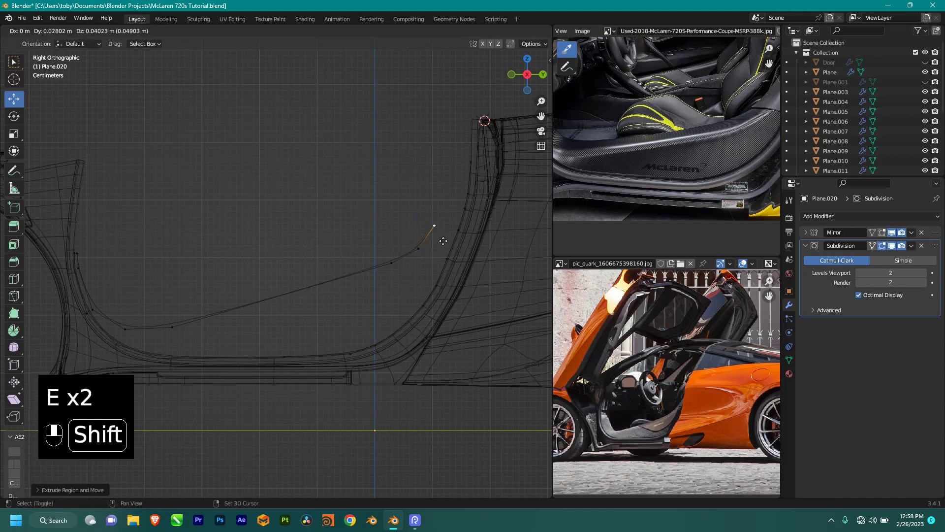
{"action": "left_click", "coordinate": [475, 266], "text": "shift"}
{"action": "key", "text": "e"}
{"action": "left_click", "coordinate": [81, 203]}
{"action": "key", "text": "e"}
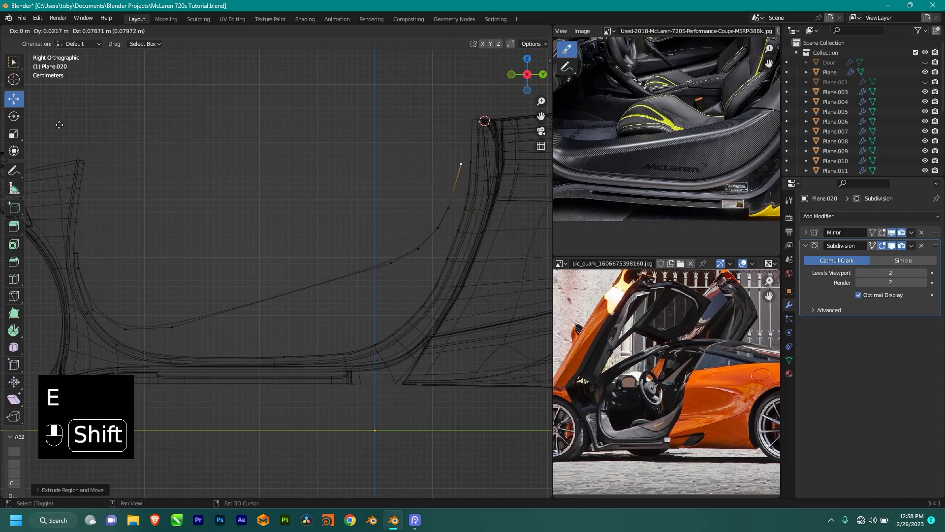
{"action": "left_click", "coordinate": [108, 113], "text": "shift"}
- Add a loop cut to the outline's topmost rear segment and nudge the new vertex to smooth the curve
{"action": "scroll", "coordinate": [310, 214], "scroll_direction": "up", "scroll_amount": 2}
{"action": "middle_click_drag", "start_coordinate": [531, 170], "coordinate": [352, 215], "text": "shift"}
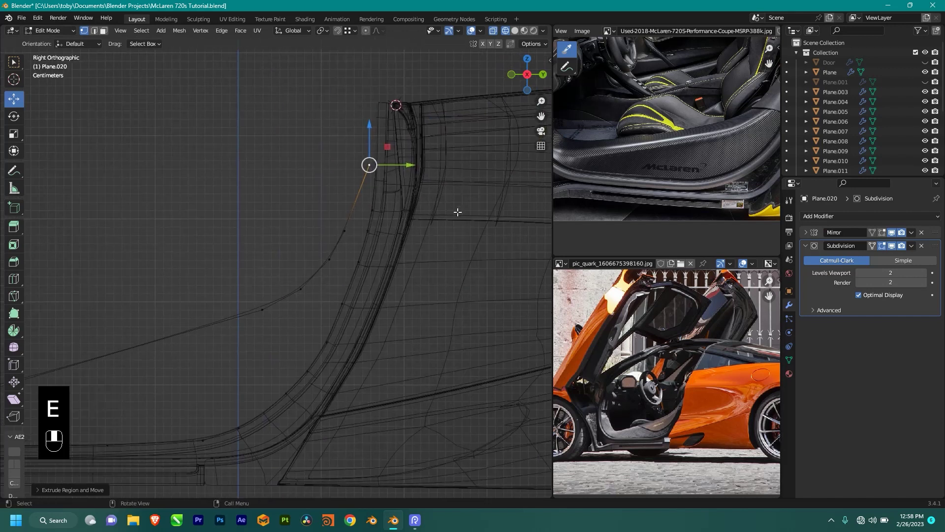
{"action": "key", "text": "ctrl+r"}
{"action": "left_click", "coordinate": [350, 208]}
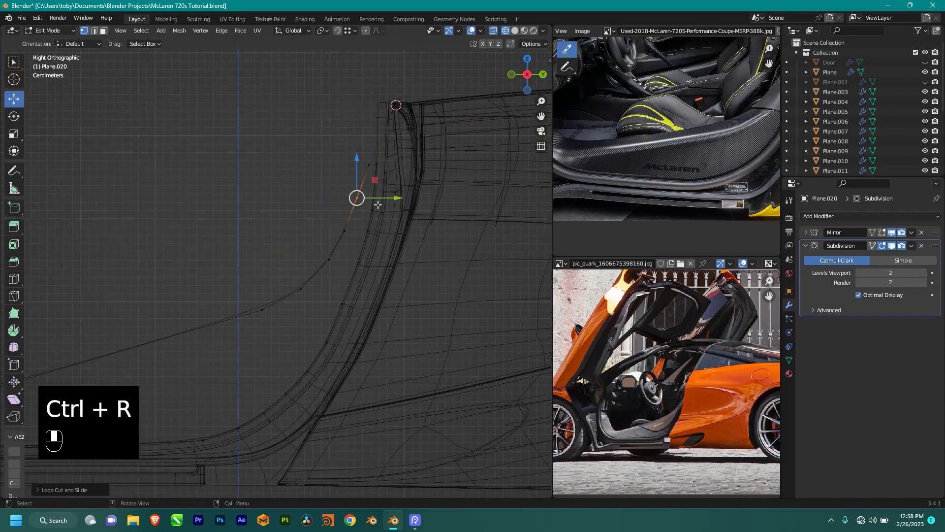
{"action": "left_click", "coordinate": [383, 205]}
{"action": "key", "text": "ctrl+z"}
{"action": "left_click_drag", "start_coordinate": [391, 198], "coordinate": [403, 209], "text": "shift"}
- Select the whole new upper outline and isolate the sill object in local front view
{"action": "scroll", "coordinate": [403, 210], "scroll_direction": "down", "scroll_amount": 4}
{"action": "middle_click_drag", "start_coordinate": [395, 237], "coordinate": [449, 202], "text": "shift"}
{"action": "scroll", "coordinate": [339, 255], "scroll_direction": "up", "scroll_amount": 1}
{"action": "scroll", "coordinate": [331, 264], "scroll_direction": "down", "scroll_amount": 3}
{"action": "middle_click_drag", "start_coordinate": [332, 264], "coordinate": [342, 304]}
{"action": "double_click", "coordinate": [341, 272]}
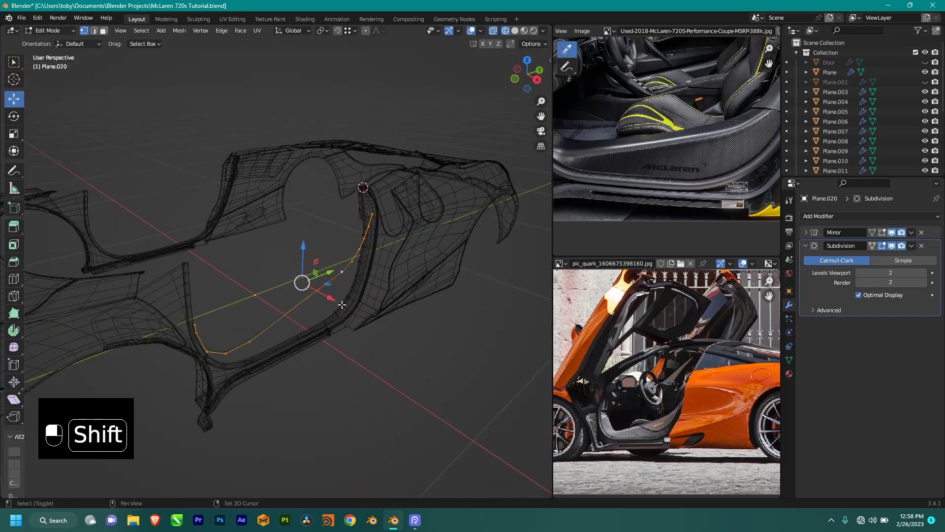
{"action": "left_click", "coordinate": [365, 361]}
{"action": "left_click", "coordinate": [296, 291], "text": "alt"}
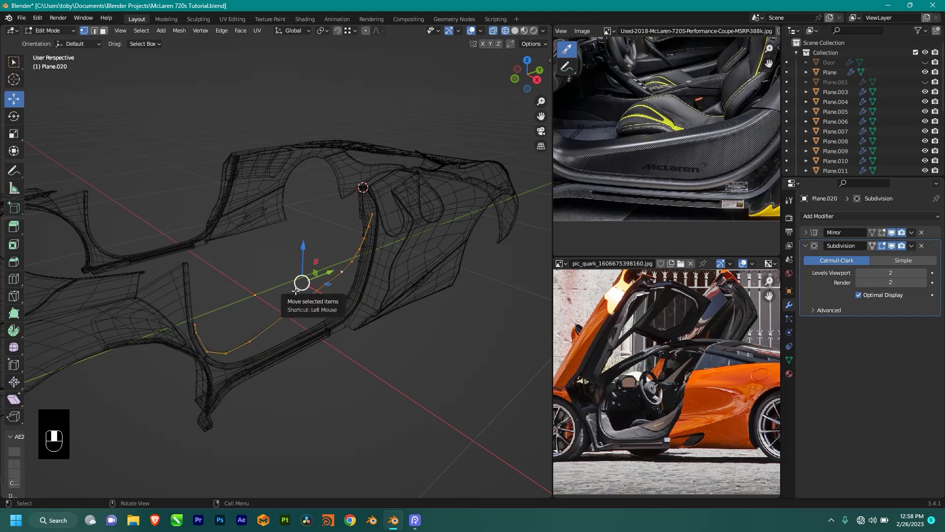
{"action": "key", "text": "slash"}
{"action": "key", "text": "KP_1"}
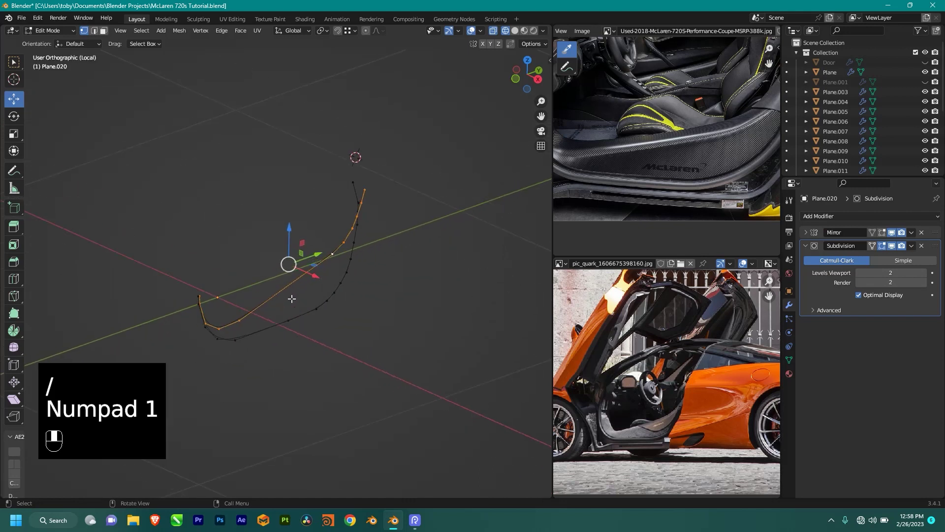
- Nudge the original edge's second vertex from the top, and move the whole new outline along X to the edge's top end
{"action": "scroll", "coordinate": [338, 273], "scroll_direction": "up", "scroll_amount": 3}
{"action": "scroll", "coordinate": [329, 264], "scroll_direction": "up", "scroll_amount": 3}
{"action": "middle_click_drag", "start_coordinate": [357, 172], "coordinate": [374, 221], "text": "shift"}
{"action": "left_click", "coordinate": [290, 199]}
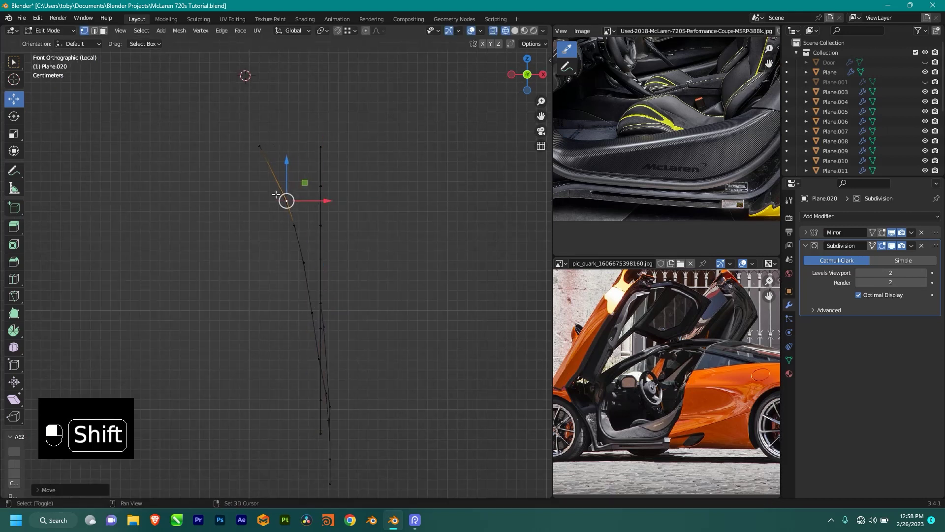
{"action": "left_click", "coordinate": [316, 199], "text": "alt"}
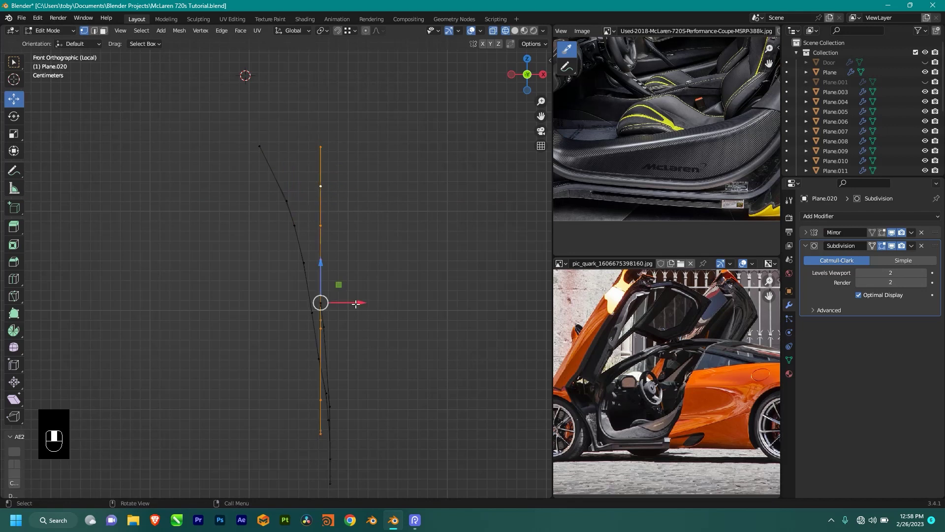
{"action": "left_click_drag", "start_coordinate": [356, 304], "coordinate": [57, 319]}
- Exclude the new outline's top vertices one by one, shifting the remaining ones along X to follow the original edge's slant
{"action": "left_click_drag", "start_coordinate": [164, 124], "coordinate": [298, 173], "text": "ctrl"}
{"action": "left_click_drag", "start_coordinate": [290, 318], "coordinate": [443, 256], "text": "shift"}
{"action": "left_click_drag", "start_coordinate": [312, 167], "coordinate": [276, 185], "text": "ctrl"}
{"action": "left_click_drag", "start_coordinate": [317, 335], "coordinate": [362, 333], "text": "shift"}
{"action": "left_click_drag", "start_coordinate": [312, 208], "coordinate": [282, 236], "text": "ctrl"}
{"action": "left_click_drag", "start_coordinate": [329, 346], "coordinate": [367, 352]}
- Continue matching the outline's middle vertices to the original edge along X, dropping each aligned vertex from the selection
{"action": "left_click_drag", "start_coordinate": [317, 226], "coordinate": [290, 272], "text": "ctrl"}
{"action": "left_click_drag", "start_coordinate": [344, 358], "coordinate": [348, 358]}
{"action": "left_click_drag", "start_coordinate": [295, 274], "coordinate": [337, 300], "text": "ctrl"}
{"action": "left_click", "coordinate": [341, 364]}
{"action": "key", "text": "ctrl+z"}
{"action": "left_click_drag", "start_coordinate": [344, 369], "coordinate": [350, 376], "text": "shift"}
{"action": "left_click_drag", "start_coordinate": [325, 288], "coordinate": [292, 311], "text": "ctrl"}
- Align the outline's next lower vertices with the original edge along X and remove the aligned ones from the selection
{"action": "scroll", "coordinate": [308, 327], "scroll_direction": "up", "scroll_amount": 4}
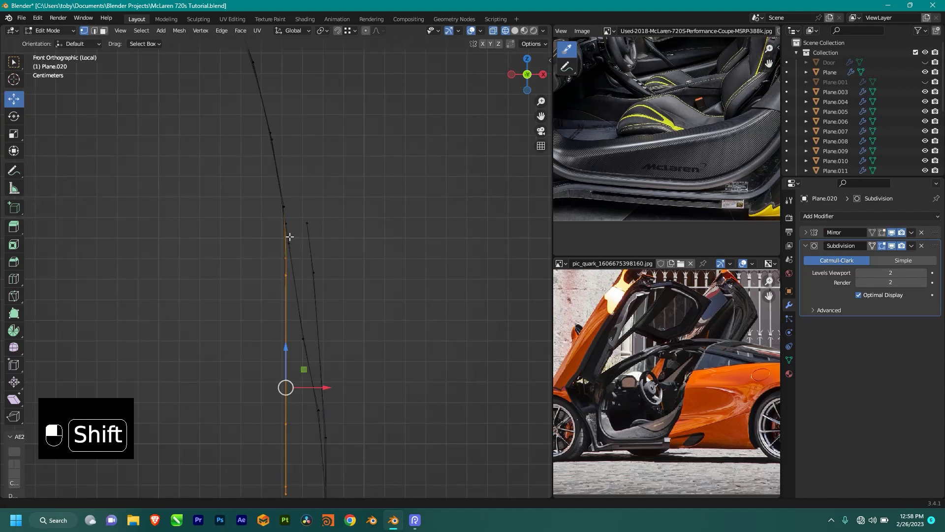
{"action": "middle_click_drag", "start_coordinate": [294, 246], "coordinate": [262, 140], "text": "shift"}
{"action": "scroll", "coordinate": [306, 227], "scroll_direction": "up", "scroll_amount": 1}
{"action": "left_click_drag", "start_coordinate": [307, 350], "coordinate": [350, 357]}
{"action": "left_click_drag", "start_coordinate": [304, 173], "coordinate": [271, 201], "text": "ctrl"}
{"action": "middle_click_drag", "start_coordinate": [314, 356], "coordinate": [303, 301], "text": "shift"}
{"action": "key", "text": "ctrl+z"}
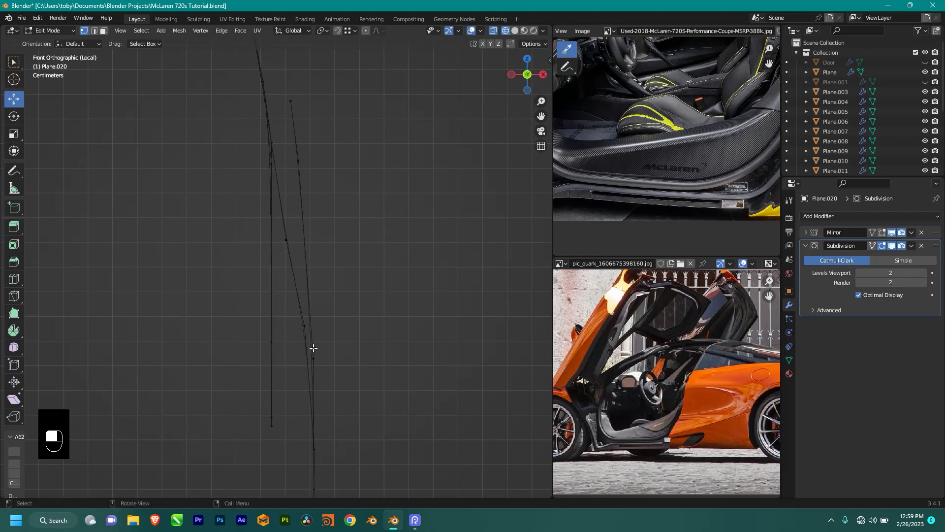
{"action": "left_click_drag", "start_coordinate": [311, 338], "coordinate": [349, 340], "text": "shift"}
{"action": "left_click_drag", "start_coordinate": [299, 140], "coordinate": [274, 196], "text": "ctrl"}
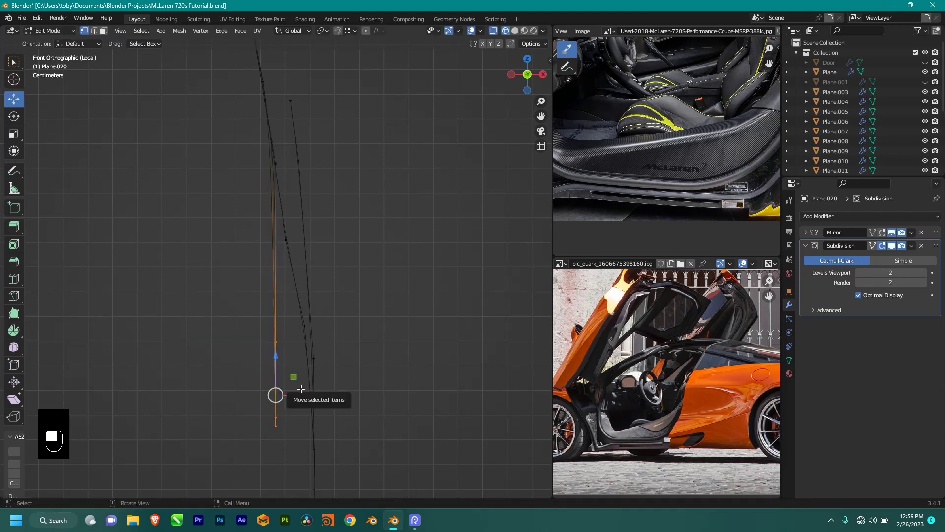
- Move the outline's lowest remaining vertices along X to meet the lower part of the original edge's profile
{"action": "left_click_drag", "start_coordinate": [314, 394], "coordinate": [386, 394]}
{"action": "left_click_drag", "start_coordinate": [331, 333], "coordinate": [296, 356], "text": "ctrl"}
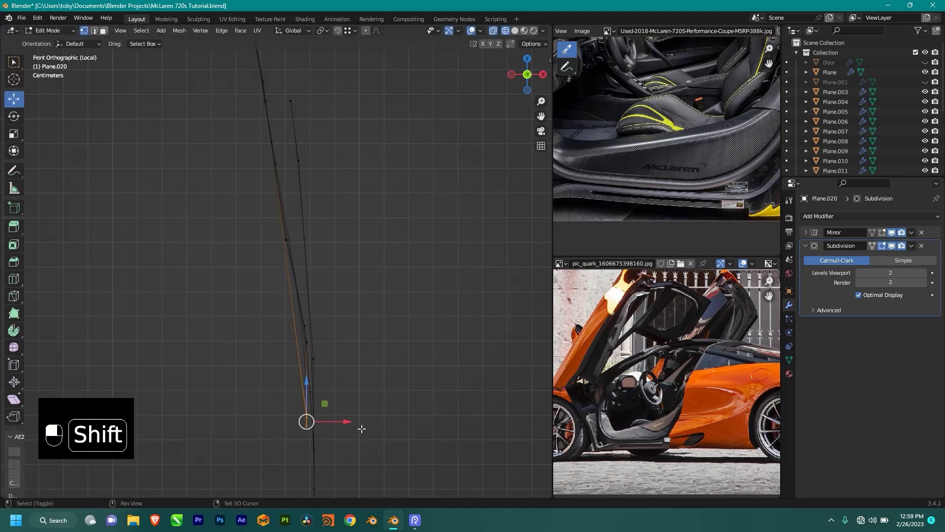
{"action": "middle_click_drag", "start_coordinate": [361, 428], "coordinate": [352, 327], "text": "shift"}
{"action": "left_click_drag", "start_coordinate": [332, 320], "coordinate": [331, 323]}
- Select the rear half of both outlines and hide it
{"action": "middle_click_drag", "start_coordinate": [331, 323], "coordinate": [413, 268]}
{"action": "key", "text": "KP_3"}
{"action": "middle_click_drag", "start_coordinate": [461, 236], "coordinate": [326, 319]}
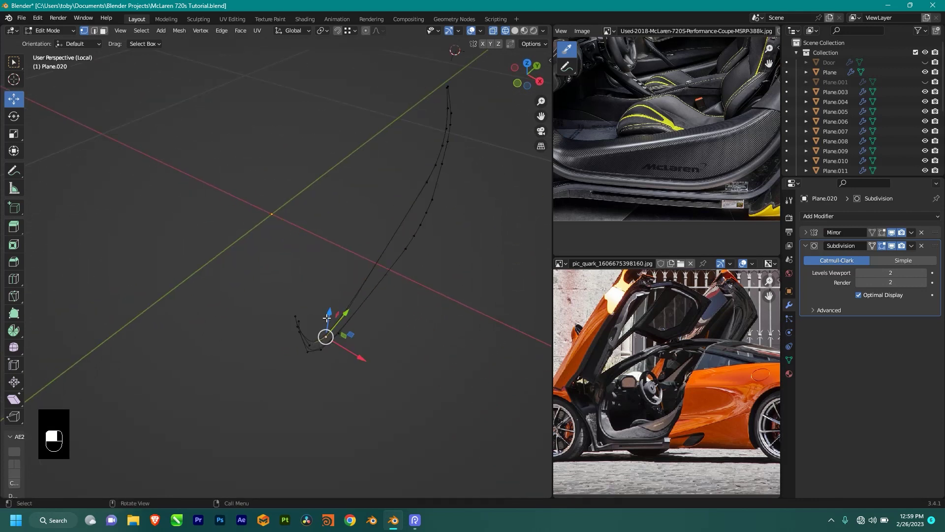
{"action": "key", "text": "KP_1"}
{"action": "middle_click_drag", "start_coordinate": [378, 275], "coordinate": [416, 193]}
{"action": "left_click_drag", "start_coordinate": [420, 190], "coordinate": [316, 340]}
{"action": "left_click_drag", "start_coordinate": [291, 143], "coordinate": [143, 327]}
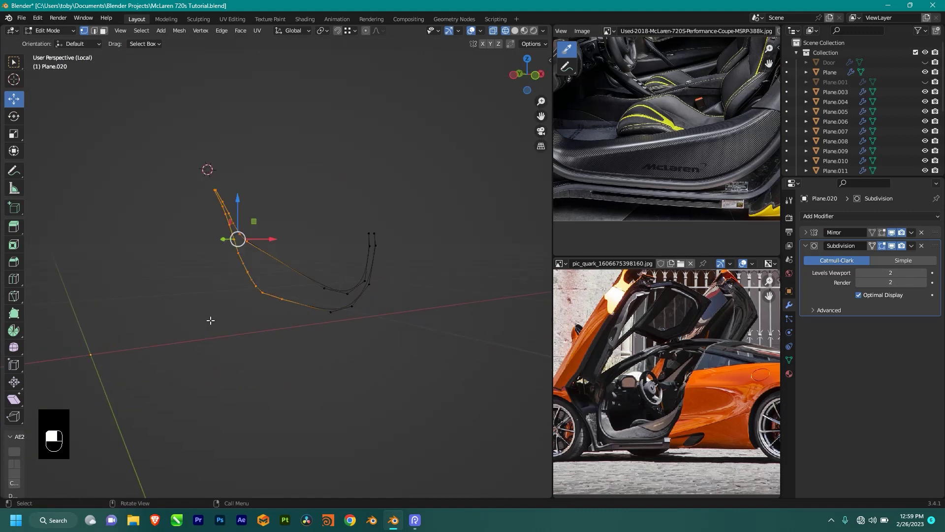
{"action": "key", "text": "h"}
- Align the new outline's front upright vertices with the original edge along X in front view, and reveal the hidden geometry
{"action": "key", "text": "KP_1"}
{"action": "middle_click_drag", "start_coordinate": [220, 317], "coordinate": [288, 216], "text": "shift"}
{"action": "left_click_drag", "start_coordinate": [336, 178], "coordinate": [361, 221]}
{"action": "left_click", "coordinate": [348, 220]}
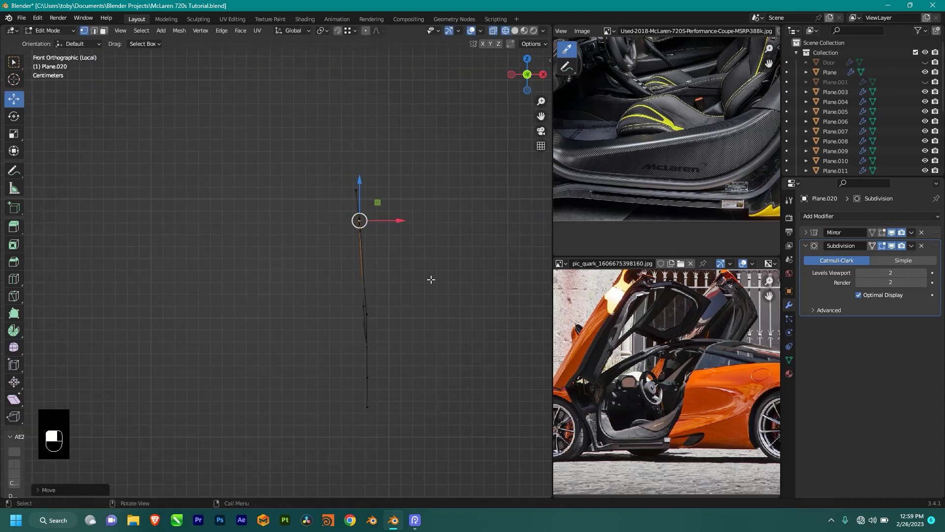
{"action": "key", "text": "alt+h"}
- Fill four faces between the two outlines, from the top of the front upright around the front corner
{"action": "middle_click_drag", "start_coordinate": [430, 261], "coordinate": [277, 312]}
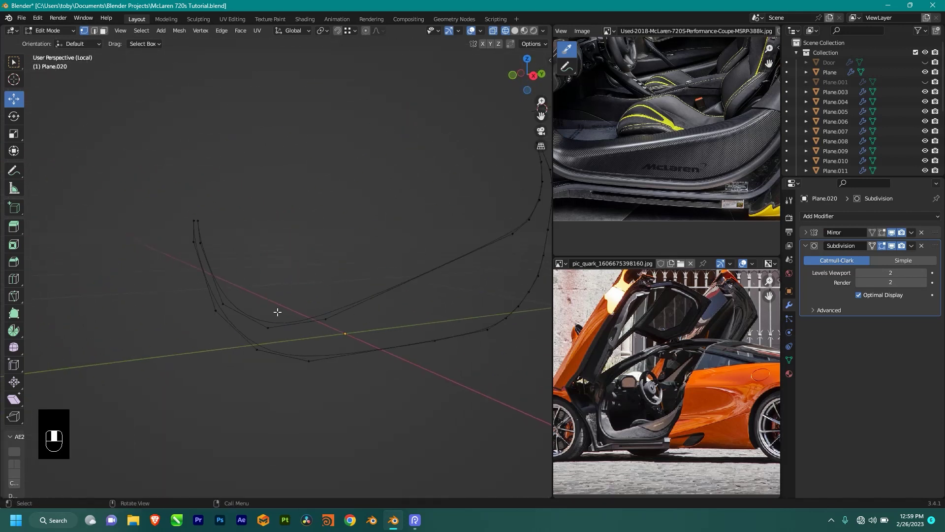
{"action": "left_click_drag", "start_coordinate": [213, 203], "coordinate": [170, 252]}
{"action": "left_click_drag", "start_coordinate": [170, 191], "coordinate": [220, 230], "text": "ctrl"}
{"action": "scroll", "coordinate": [344, 243], "scroll_direction": "down", "scroll_amount": 3}
{"action": "key", "text": "f"}
{"action": "key", "text": "f"}
{"action": "middle_click_drag", "start_coordinate": [447, 296], "coordinate": [386, 307]}
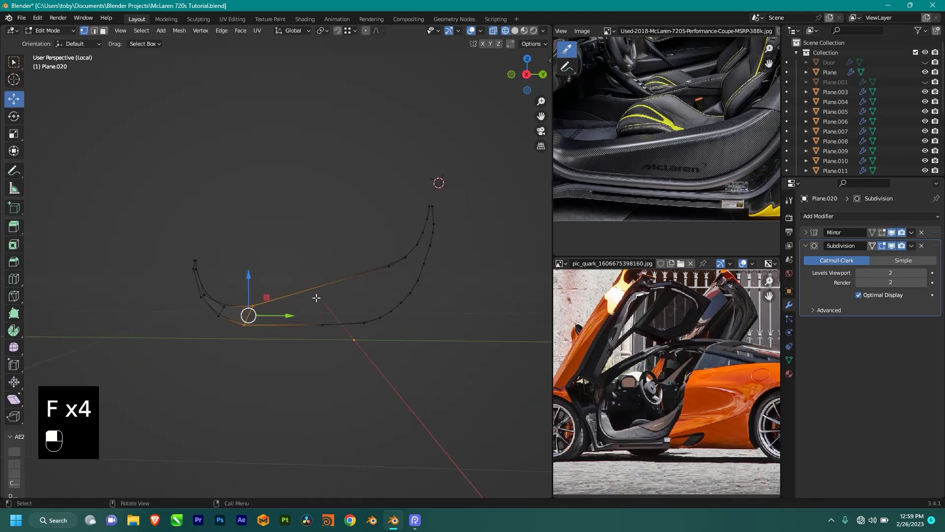
- Add a loop cut to the long rising segment of the upper outline
{"action": "key", "text": "ctrl+r"}
{"action": "left_click", "coordinate": [328, 285]}
- Fill the faces between the two outlines from the top of the rear upright down around the rear corner
{"action": "scroll", "coordinate": [328, 286], "scroll_direction": "up", "scroll_amount": 2}
{"action": "middle_click_drag", "start_coordinate": [328, 285], "coordinate": [294, 291], "text": "shift"}
{"action": "left_click_drag", "start_coordinate": [422, 203], "coordinate": [330, 261]}
{"action": "scroll", "coordinate": [400, 257], "scroll_direction": "up", "scroll_amount": 2}
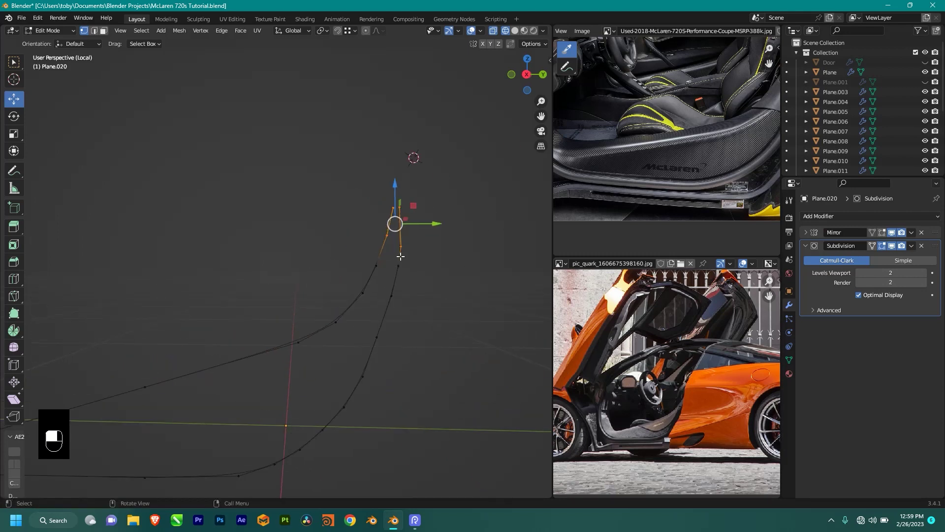
{"action": "scroll", "coordinate": [400, 257], "scroll_direction": "up", "scroll_amount": 1}
{"action": "key", "text": "f"}
{"action": "left_click_drag", "start_coordinate": [450, 165], "coordinate": [399, 212], "text": "ctrl"}
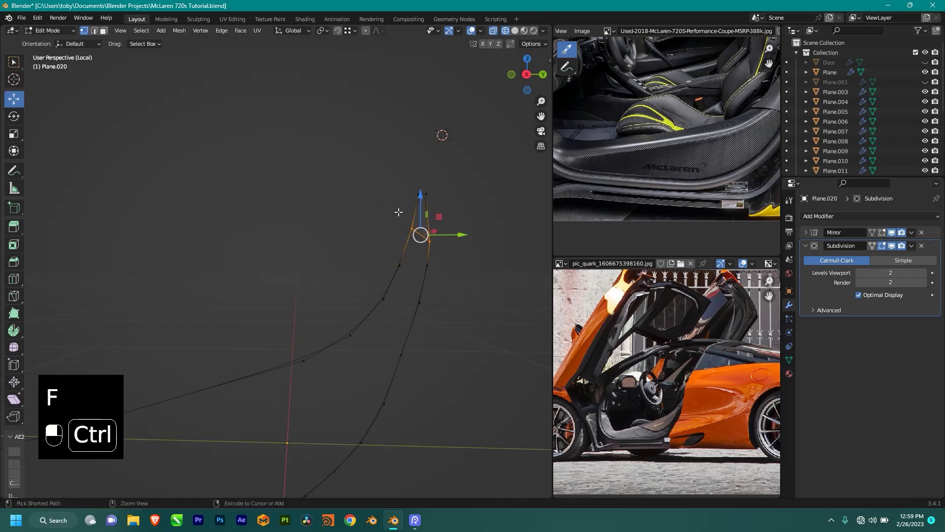
{"action": "key", "text": "f"}
{"action": "key", "text": "f"}
{"action": "scroll", "coordinate": [413, 276], "scroll_direction": "down", "scroll_amount": 4}
{"action": "middle_click_drag", "start_coordinate": [418, 317], "coordinate": [383, 318], "text": "shift"}
{"action": "scroll", "coordinate": [420, 293], "scroll_direction": "up", "scroll_amount": 1}
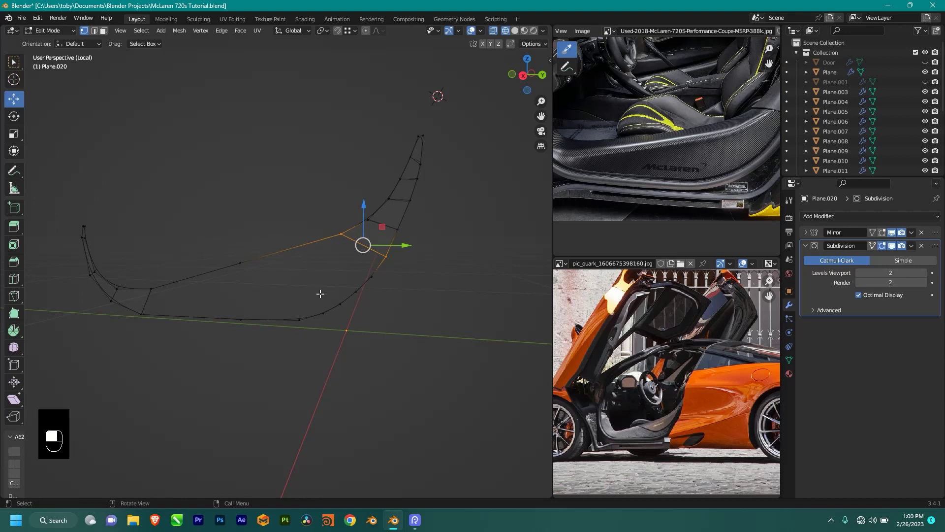
- Add four loop cuts to the rear part of the upper outline's long rising segment
{"action": "key", "text": "ctrl+r"}
{"action": "scroll", "coordinate": [282, 250], "scroll_direction": "up", "scroll_amount": 1}
{"action": "left_click", "coordinate": [282, 249]}
- Slide the added vertices along the rising segment in right view to spread them out, and undo the last slide
{"action": "key", "text": "KP_3"}
{"action": "left_click", "coordinate": [240, 253]}
{"action": "key", "text": "g"}
{"action": "key", "text": "g"}
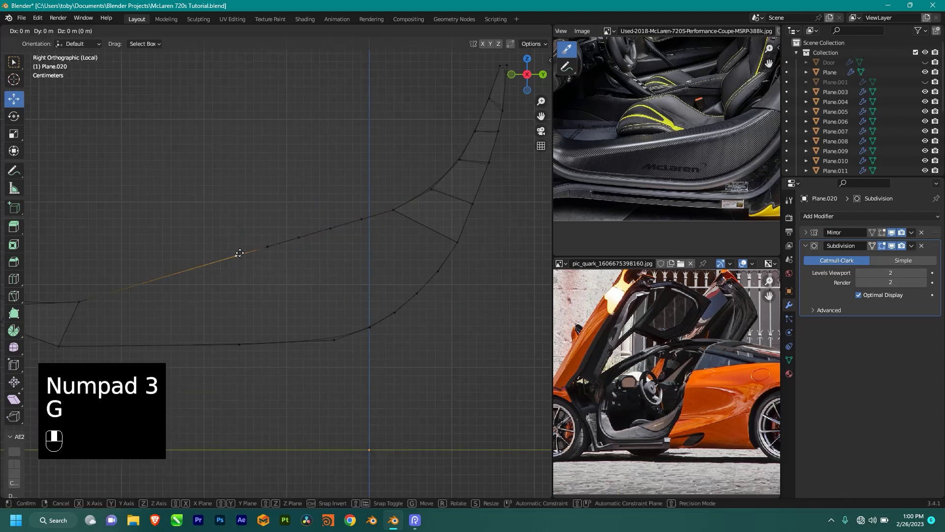
{"action": "left_click", "coordinate": [215, 289]}
{"action": "left_click", "coordinate": [262, 247]}
{"action": "key", "text": "g"}
{"action": "key", "text": "g"}
{"action": "left_click", "coordinate": [255, 250]}
{"action": "left_click", "coordinate": [298, 240]}
{"action": "key", "text": "g"}
{"action": "key", "text": "g"}
{"action": "left_click", "coordinate": [290, 241]}
{"action": "left_click", "coordinate": [201, 266], "text": "ctrl"}
{"action": "left_click_drag", "start_coordinate": [293, 202], "coordinate": [311, 212], "text": "shift"}
{"action": "left_click", "coordinate": [352, 229]}
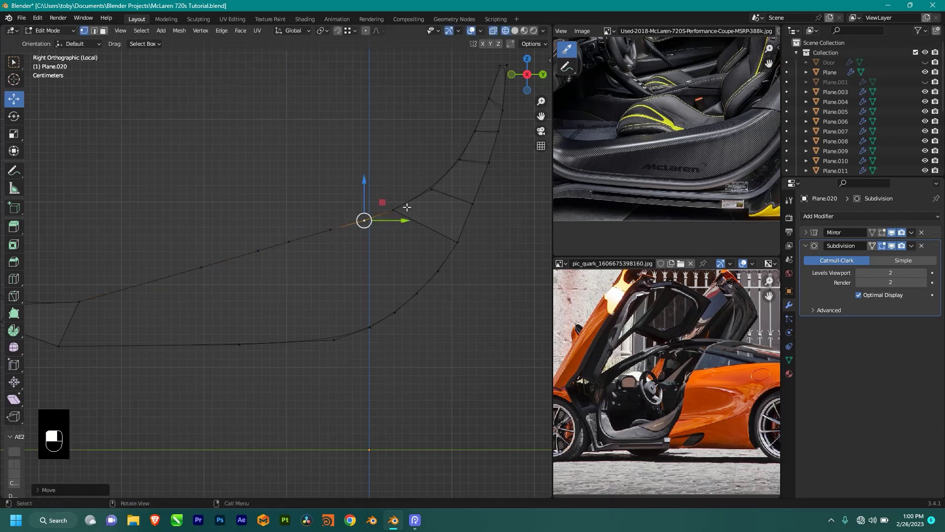
{"action": "key", "text": "ctrl+z"}
{"action": "left_click", "coordinate": [456, 242], "text": "shift"}
{"action": "key", "text": "f"}
{"action": "key", "text": "f"}
{"action": "key", "text": "f"}
{"action": "key", "text": "f"}
{"action": "key", "text": "f"}
{"action": "key", "text": "ctrl+z"}
{"action": "key", "text": "ctrl+z"}
{"action": "key", "text": "ctrl+z"}
{"action": "key", "text": "ctrl+z"}
{"action": "key", "text": "ctrl+z"}
{"action": "key", "text": "ctrl+z"}
{"action": "key", "text": "ctrl+z"}
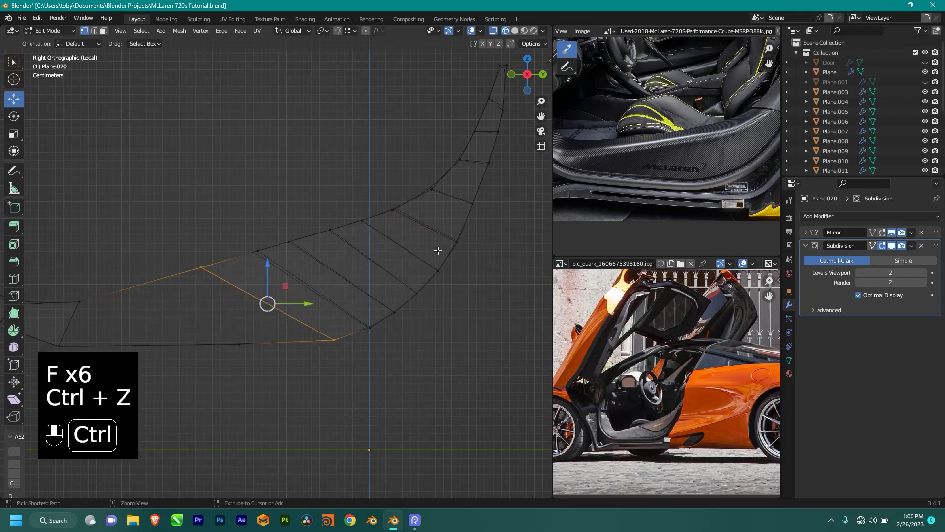
{"action": "key", "text": "ctrl+shift+z"}
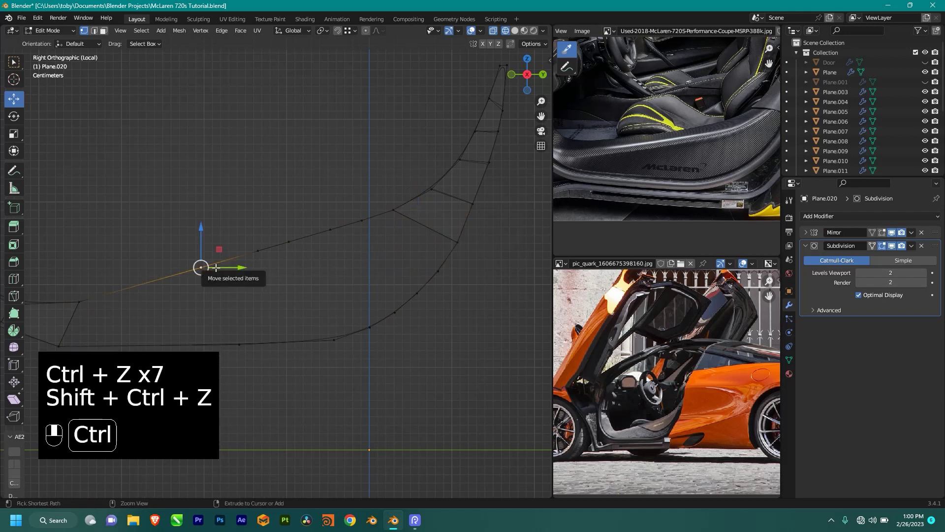
- Split the frontmost added vertex in two with a vertex bevel and slide both vertices to even spacing on the rising segment
{"action": "key", "text": "ctrl+shift+b"}
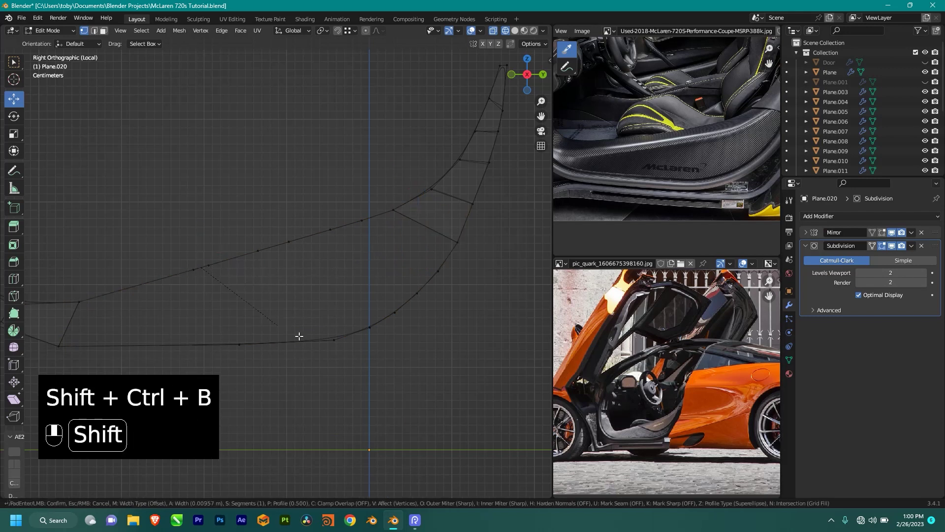
{"action": "left_click", "coordinate": [143, 282]}
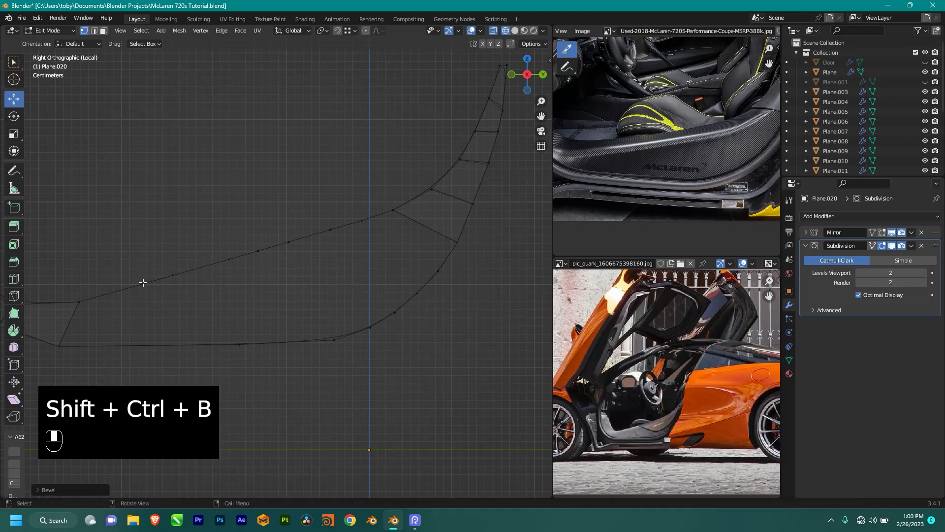
{"action": "key", "text": "g"}
{"action": "key", "text": "g"}
{"action": "key", "text": "g"}
{"action": "left_click", "coordinate": [158, 280]}
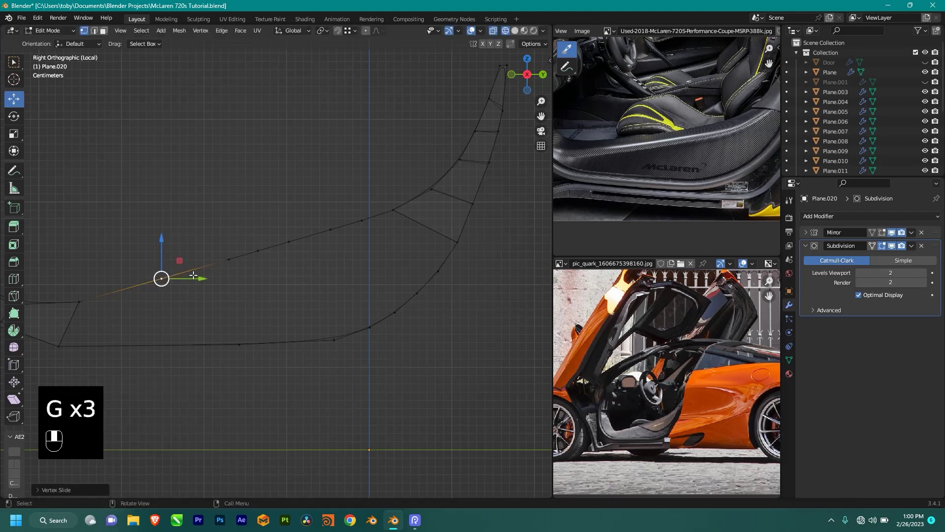
{"action": "key", "text": "g"}
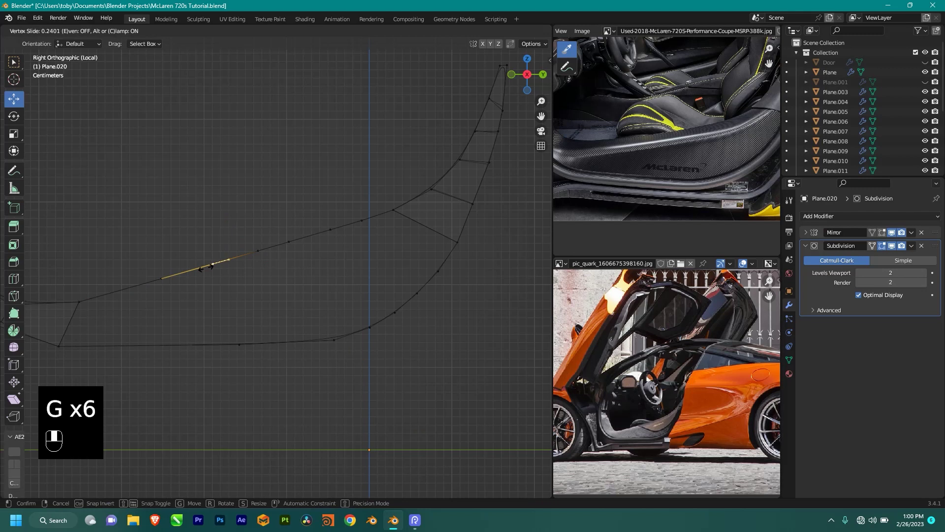
{"action": "left_click", "coordinate": [206, 267]}
- Fill the remaining faces between the outlines, from the rear corner along the rising segment to the front faces
{"action": "middle_click_drag", "start_coordinate": [399, 244], "coordinate": [397, 244], "text": "shift"}
{"action": "left_click", "coordinate": [394, 212]}
{"action": "left_click", "coordinate": [454, 243], "text": "shift"}
{"action": "key", "text": "f"}
{"action": "key", "text": "f"}
{"action": "key", "text": "f"}
{"action": "key", "text": "f"}
{"action": "key", "text": "f"}
{"action": "key", "text": "f"}
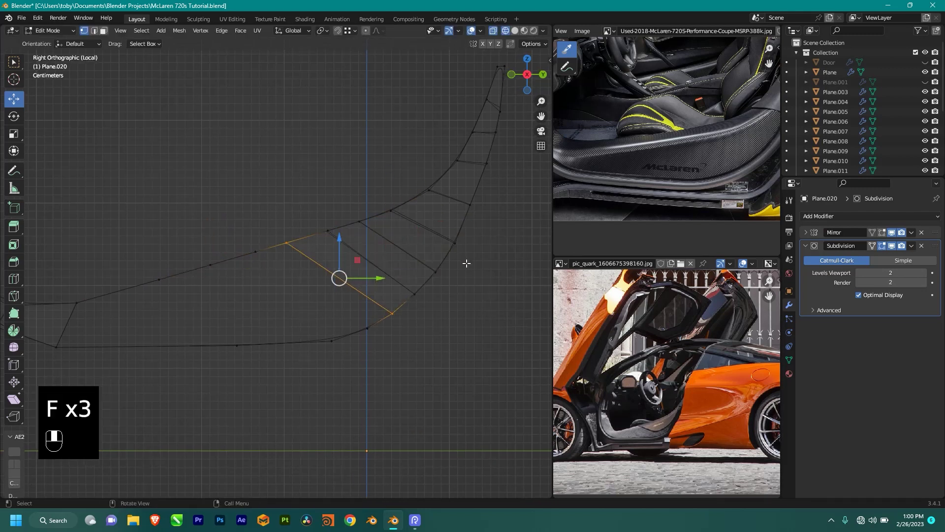
- Return to solid shading and recalculate the normals of the whole sill panel
{"action": "key", "text": "Tab"}
{"action": "scroll", "coordinate": [393, 290], "scroll_direction": "down", "scroll_amount": 5}
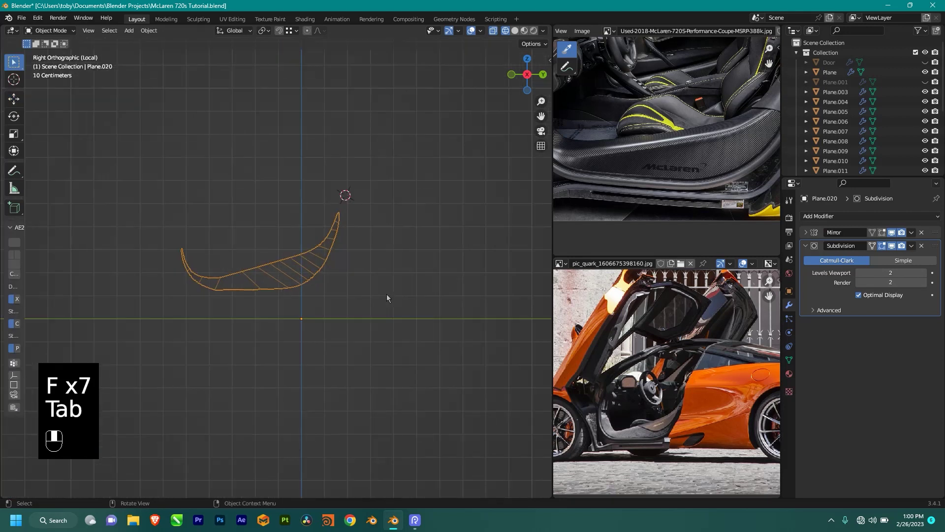
{"action": "middle_click_drag", "start_coordinate": [386, 294], "coordinate": [378, 296]}
{"action": "key", "text": "shift+z"}
{"action": "scroll", "coordinate": [303, 293], "scroll_direction": "up", "scroll_amount": 3}
{"action": "key", "text": "Tab"}
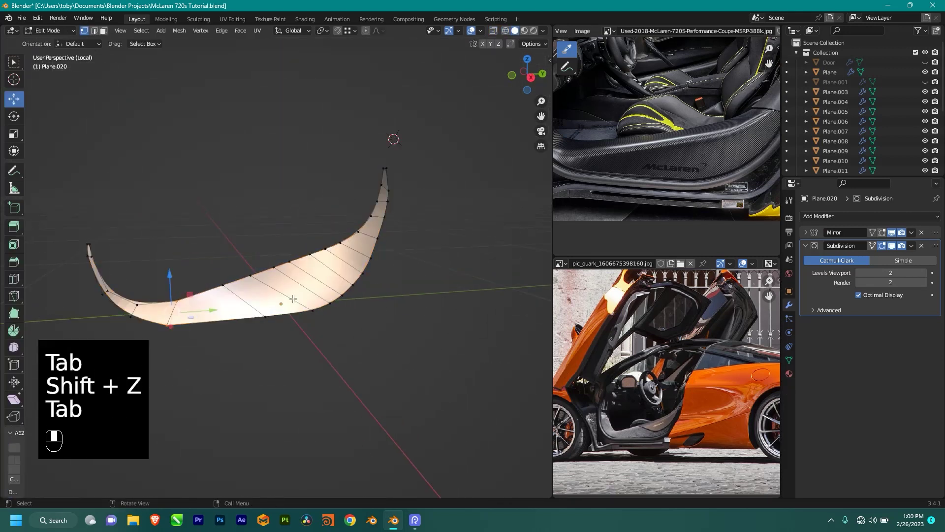
{"action": "key", "text": "a"}
{"action": "key", "text": "shift+n"}
{"action": "key", "text": "Tab"}
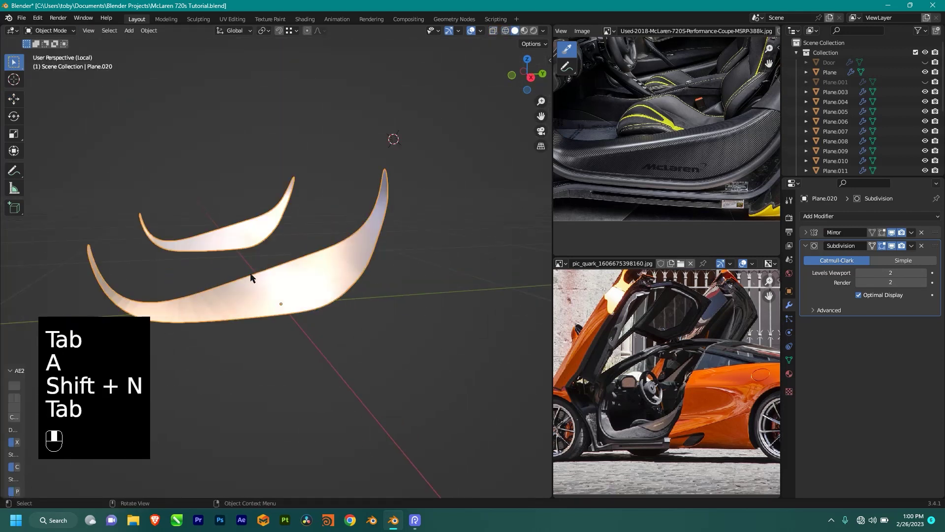
- Leave local view to show the panel among the other body parts, and resume editing its mesh
{"action": "scroll", "coordinate": [308, 285], "scroll_direction": "down", "scroll_amount": 3}
{"action": "key", "text": "slash"}
{"action": "middle_click_drag", "start_coordinate": [324, 297], "coordinate": [264, 254]}
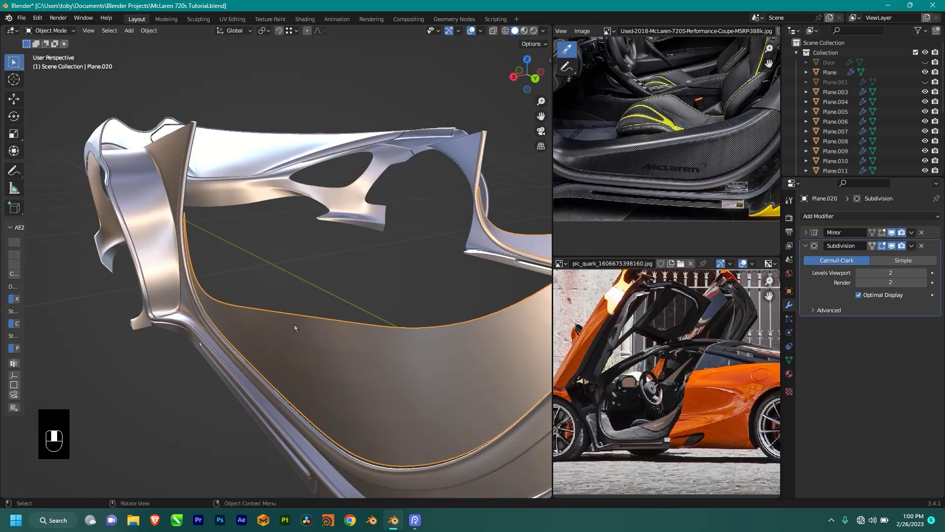
{"action": "key", "text": "Tab"}
{"action": "scroll", "coordinate": [275, 355], "scroll_direction": "up", "scroll_amount": 3}
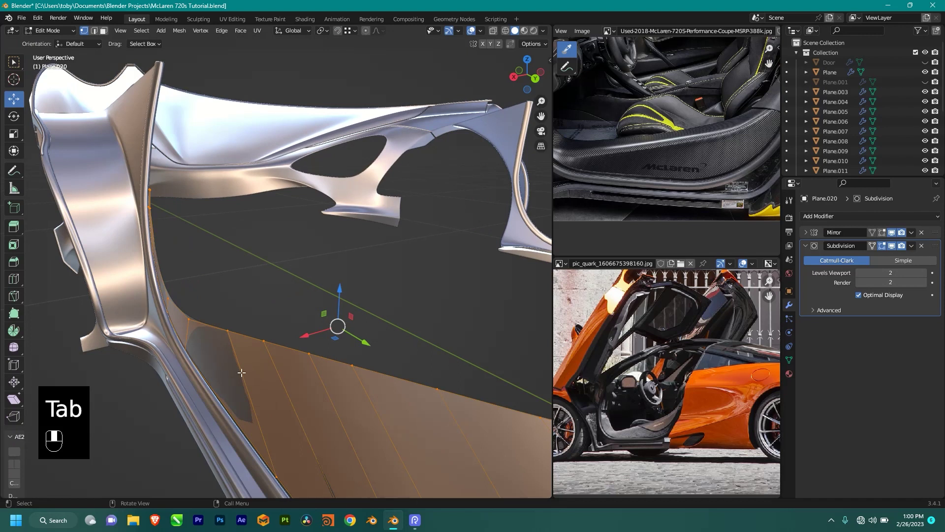
- Try to extrude the panel's upper edge inward along X in top view and flatten it with an X scale of 0
{"action": "left_click", "coordinate": [271, 348]}
{"action": "middle_click_drag", "start_coordinate": [297, 337], "coordinate": [372, 306]}
{"action": "key", "text": "KP_7"}
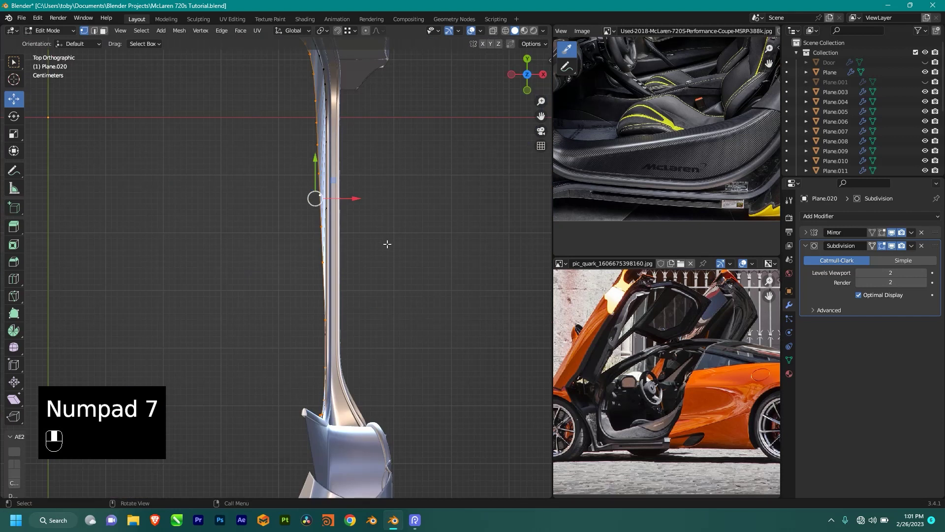
{"action": "scroll", "coordinate": [387, 243], "scroll_direction": "down", "scroll_amount": 2}
{"action": "key", "text": "e"}
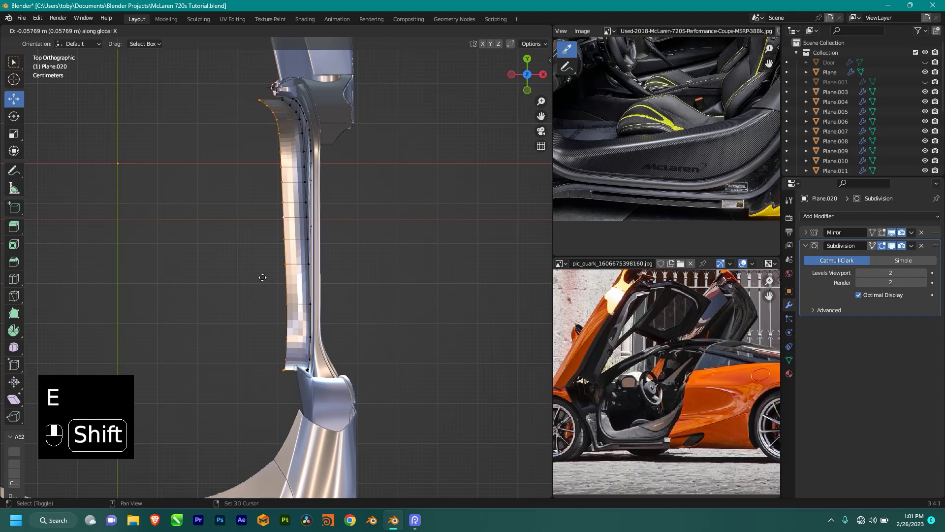
{"action": "left_click", "coordinate": [202, 288], "text": "shift"}
{"action": "key", "text": "s"}
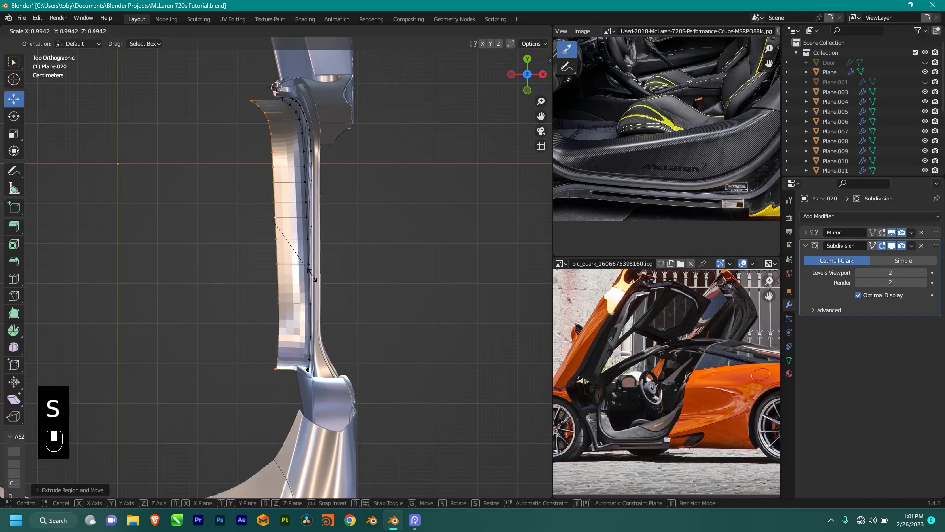
{"action": "key", "text": "x"}
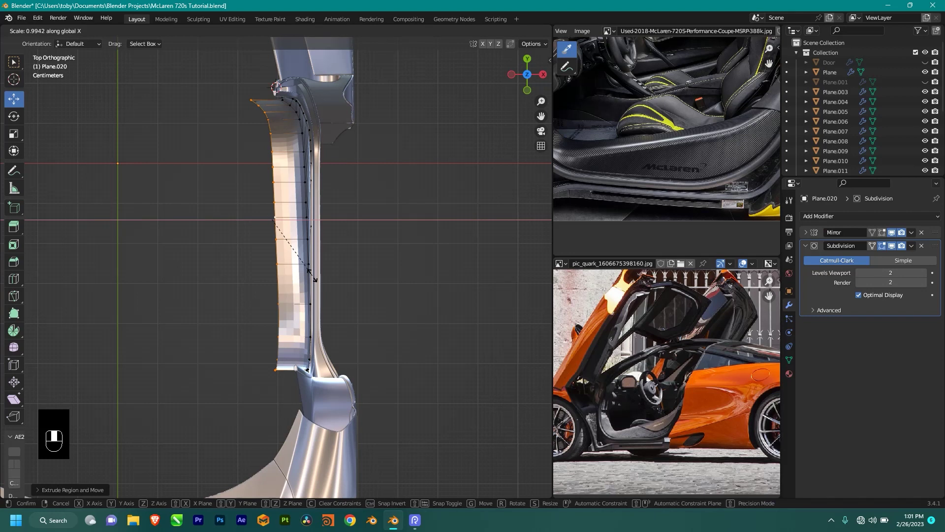
{"action": "key", "text": "0"}
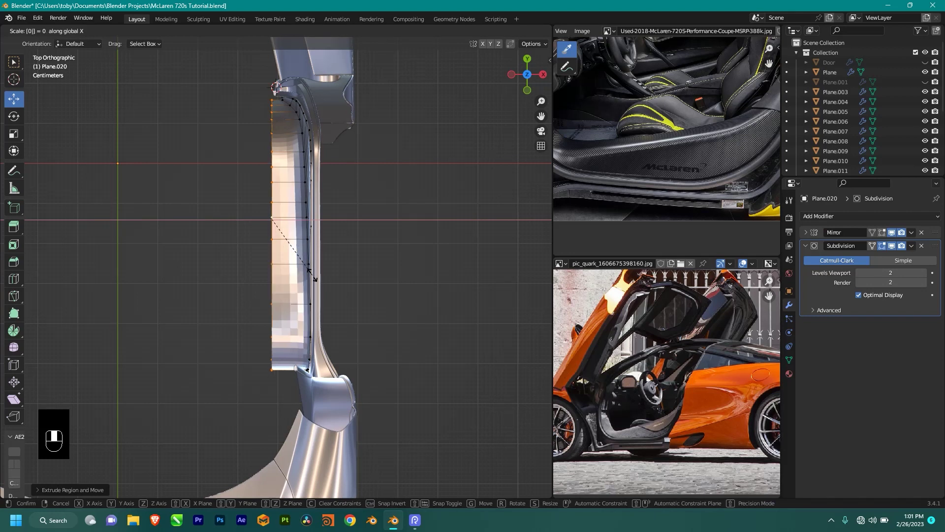
{"action": "left_click", "coordinate": [312, 274]}
- Shift the flattened extruded edge along X and delete it
{"action": "scroll", "coordinate": [326, 203], "scroll_direction": "up", "scroll_amount": 2}
{"action": "mouse_move", "coordinate": [326, 202]}
{"action": "middle_mouse_down"}
{"action": "mouse_move", "coordinate": [356, 200]}
{"action": "mouse_move", "coordinate": [342, 225]}
{"action": "mouse_move", "coordinate": [321, 200]}
{"action": "middle_mouse_up"}
{"action": "left_click_drag", "start_coordinate": [320, 207], "coordinate": [369, 241]}
{"action": "middle_click_drag", "start_coordinate": [370, 241], "coordinate": [266, 259]}
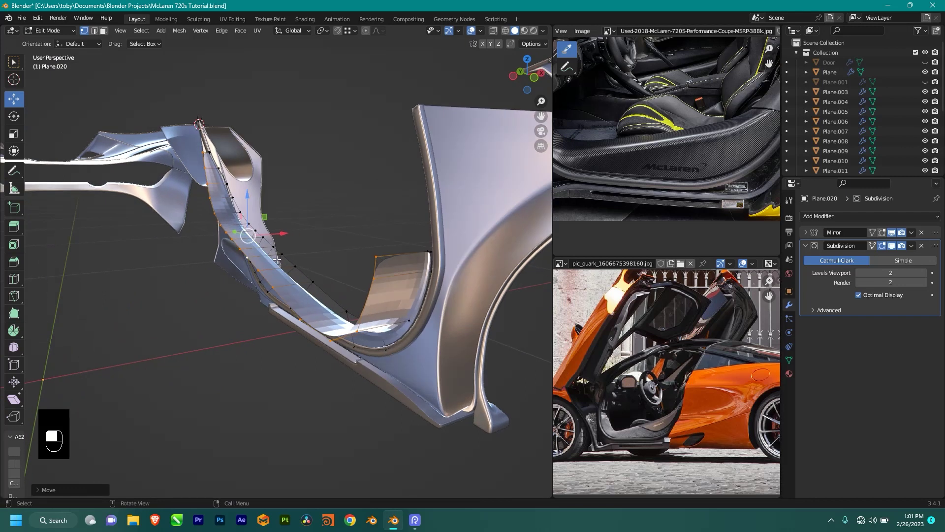
{"action": "key", "text": "x"}
{"action": "left_click", "coordinate": [294, 275]}
- Duplicate the whole panel inward along X in top view and flatten the copy with an X scale of 0
{"action": "middle_click_drag", "start_coordinate": [359, 289], "coordinate": [410, 327]}
{"action": "key", "text": "a"}
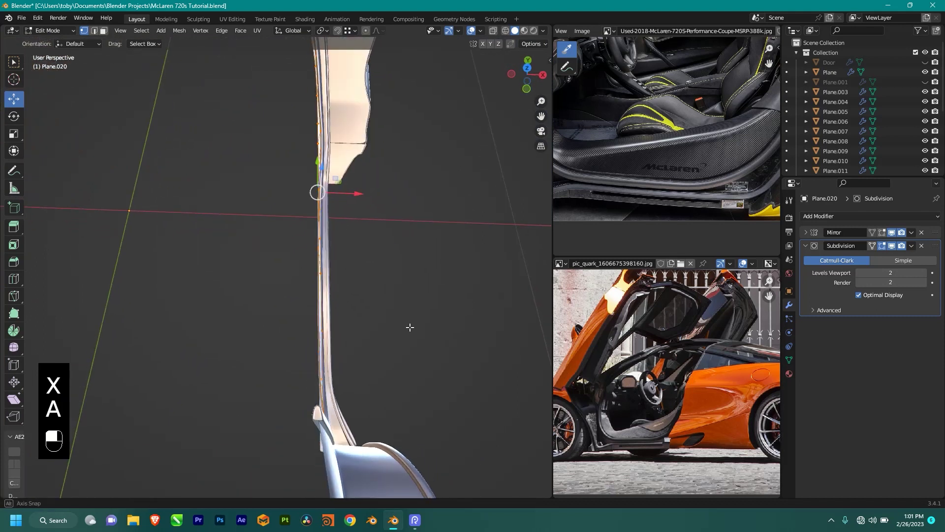
{"action": "key", "text": "KP_7"}
{"action": "key", "text": "shift+d"}
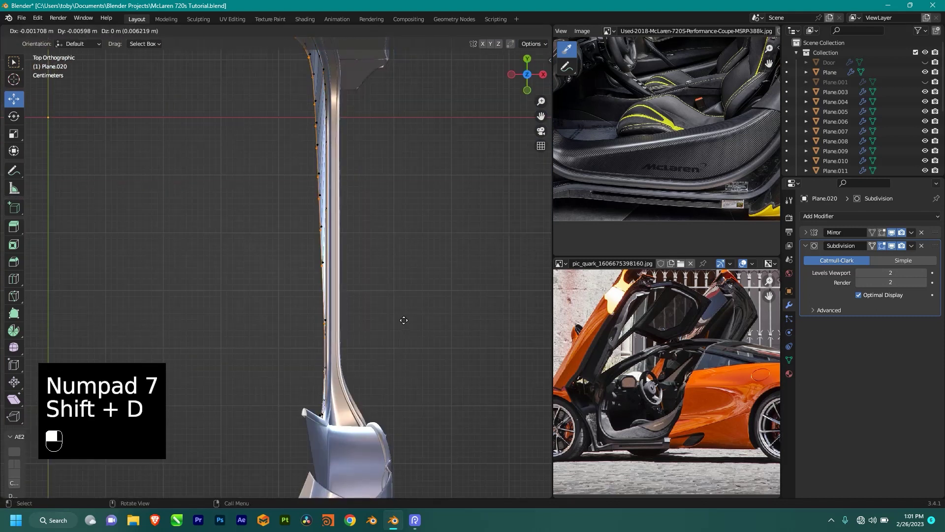
{"action": "left_click", "coordinate": [447, 316]}
{"action": "type", "text": "s"}
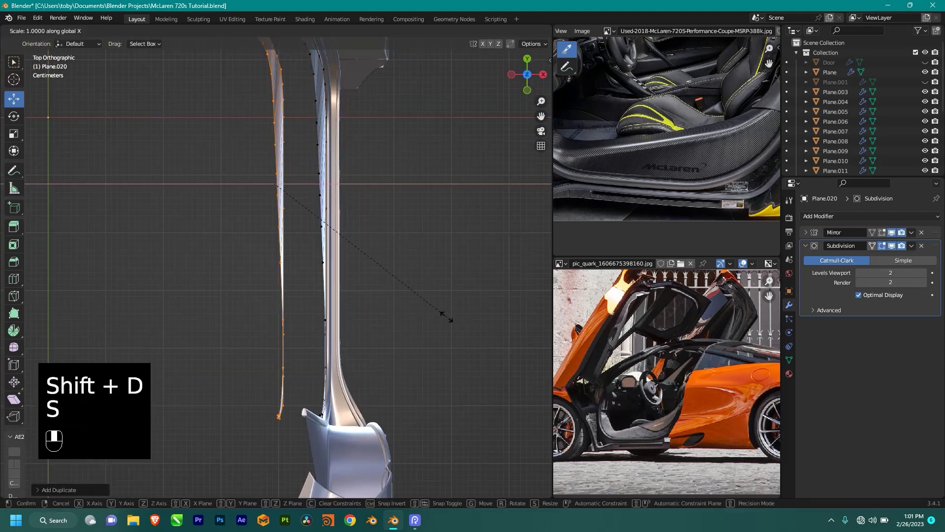
{"action": "type", "text": "x0"}
{"action": "key", "text": "Return"}
- Position the flattened copy along X on the inner side of the original panel
{"action": "left_click_drag", "start_coordinate": [315, 187], "coordinate": [323, 187]}
{"action": "middle_click_drag", "start_coordinate": [358, 271], "coordinate": [405, 213]}
{"action": "middle_click_drag", "start_coordinate": [275, 185], "coordinate": [331, 233], "text": "shift"}
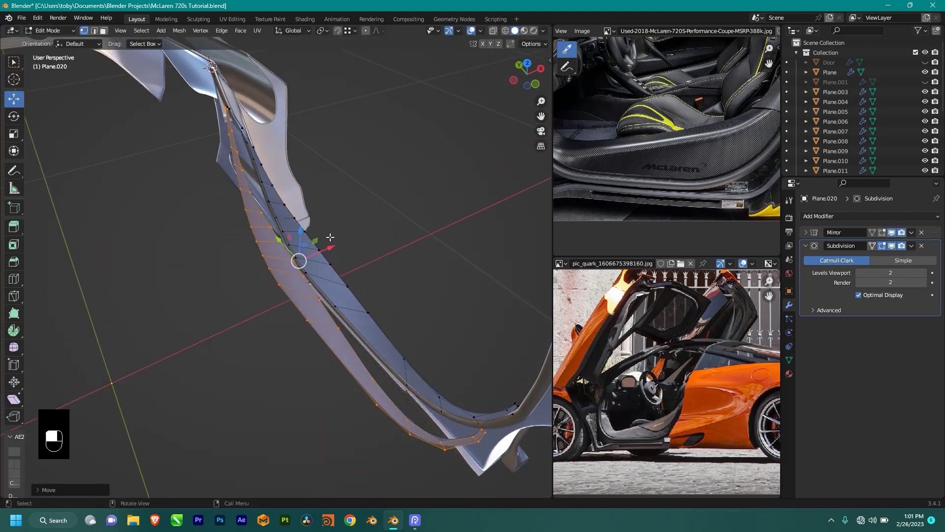
{"action": "left_click_drag", "start_coordinate": [329, 243], "coordinate": [325, 245], "text": "shift"}
{"action": "middle_click_drag", "start_coordinate": [333, 238], "coordinate": [308, 287], "text": "shift"}
{"action": "middle_click_drag", "start_coordinate": [324, 181], "coordinate": [310, 293]}
{"action": "left_click_drag", "start_coordinate": [344, 262], "coordinate": [356, 264]}
- Nudge the selected vertices at the rear upright of the original panel along X to fit the surrounding frame
{"action": "left_click_drag", "start_coordinate": [329, 329], "coordinate": [372, 317]}
{"action": "left_click", "coordinate": [343, 316], "text": "shift"}
{"action": "middle_click_drag", "start_coordinate": [372, 317], "coordinate": [330, 315]}
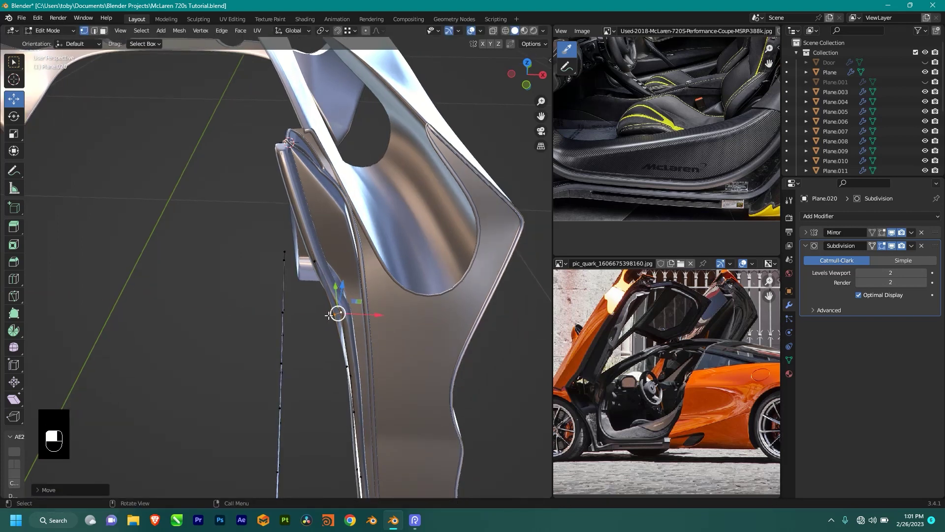
{"action": "left_click_drag", "start_coordinate": [354, 315], "coordinate": [335, 315], "text": "ctrl"}
{"action": "middle_click_drag", "start_coordinate": [439, 236], "coordinate": [402, 281]}
{"action": "left_click_drag", "start_coordinate": [414, 267], "coordinate": [412, 268]}
{"action": "middle_click_drag", "start_coordinate": [221, 325], "coordinate": [366, 226]}
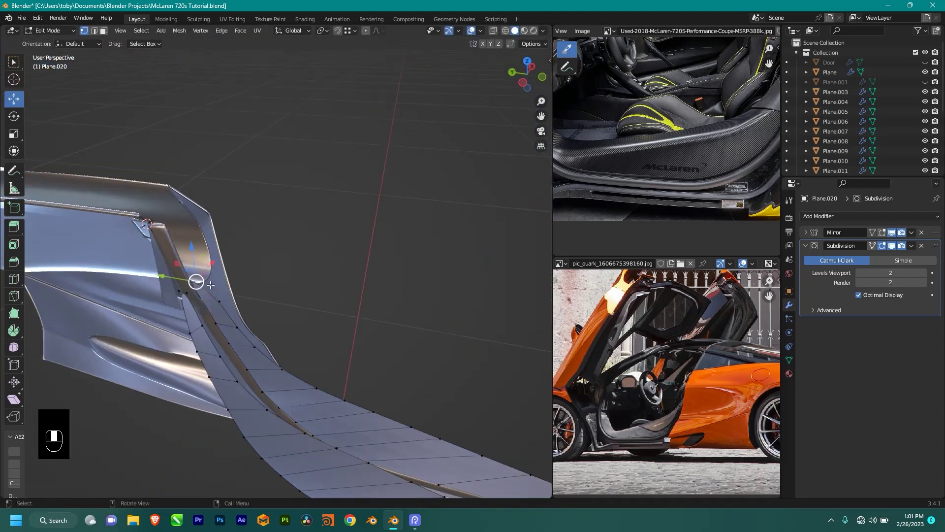
- Fill faces between the upper edges of the panel and its flattened copy from rear to front, and recalculate all normals
{"action": "left_click", "coordinate": [218, 299], "text": "shift"}
{"action": "key", "text": "ctrl+z"}
{"action": "middle_click_drag", "start_coordinate": [265, 308], "coordinate": [279, 286]}
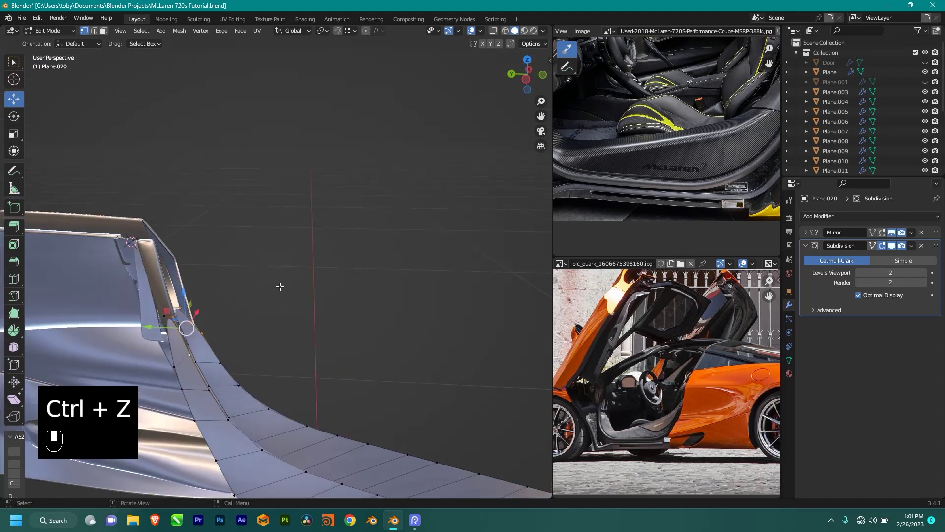
{"action": "key", "text": "f"}
{"action": "left_click_drag", "start_coordinate": [166, 263], "coordinate": [204, 322], "text": "ctrl"}
{"action": "scroll", "coordinate": [224, 318], "scroll_direction": "down", "scroll_amount": 3}
{"action": "middle_click_drag", "start_coordinate": [344, 329], "coordinate": [175, 317], "text": "shift"}
{"action": "key", "text": "f"}
{"action": "key", "text": "f"}
{"action": "key", "text": "f"}
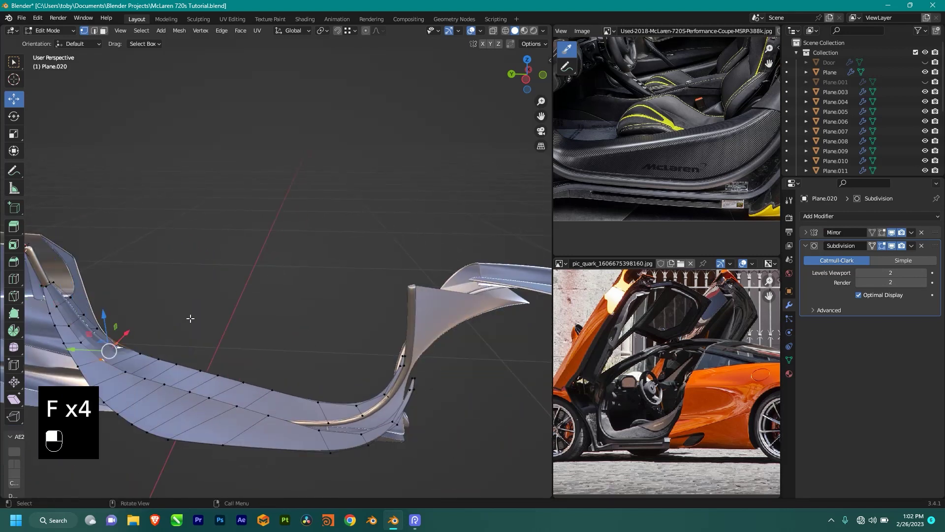
{"action": "key", "text": "f"}
{"action": "key", "text": "f"}
{"action": "key", "text": "f"}
{"action": "key", "text": "f"}
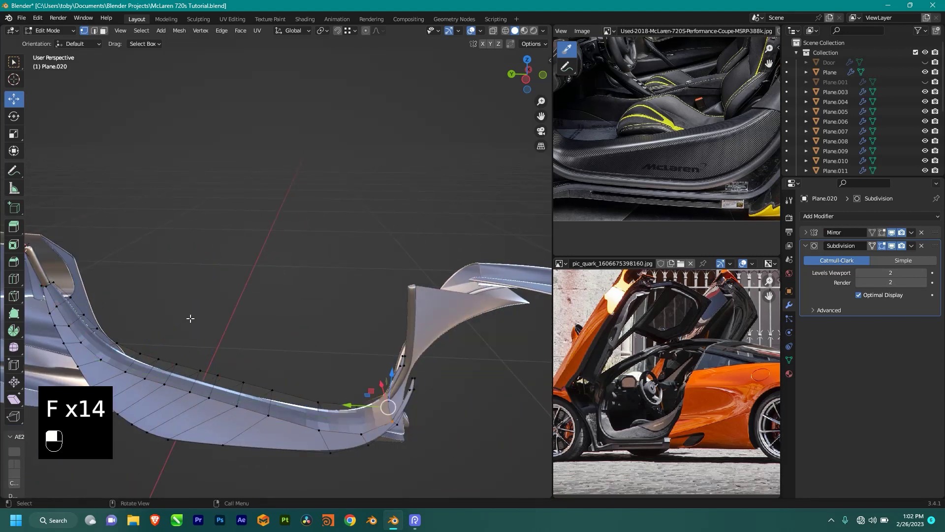
{"action": "key", "text": "a"}
{"action": "key", "text": "shift+n"}
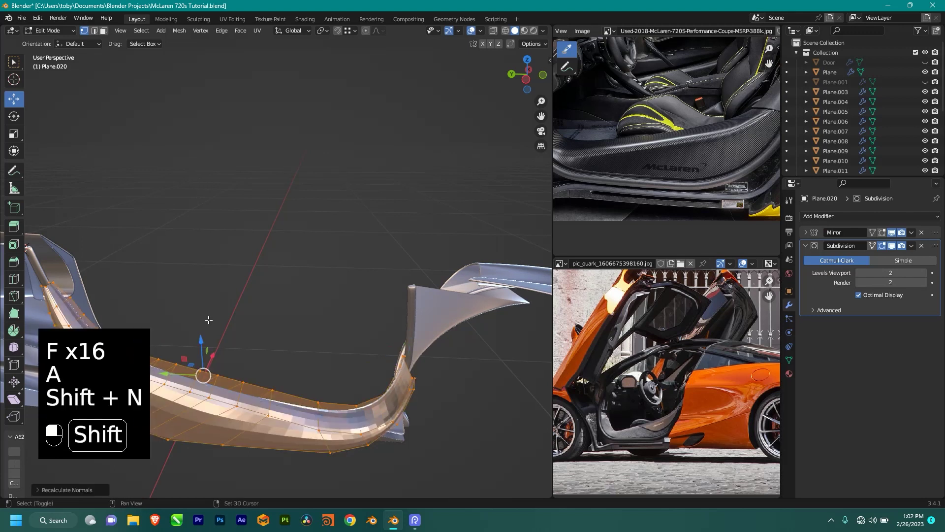
- Move the flattened inner side of the panel further inward along X by about 0.01 m in top view
{"action": "middle_click_drag", "start_coordinate": [310, 325], "coordinate": [347, 327]}
{"action": "key", "text": "KP_7"}
{"action": "key", "text": "shift+z"}
{"action": "left_click_drag", "start_coordinate": [265, 145], "coordinate": [296, 437]}
{"action": "scroll", "coordinate": [302, 333], "scroll_direction": "up", "scroll_amount": 2}
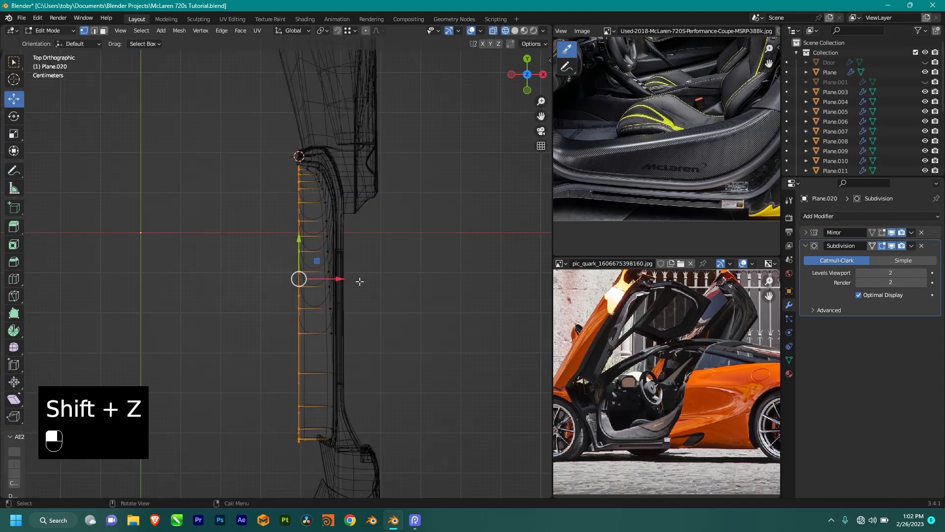
{"action": "key", "text": "g"}
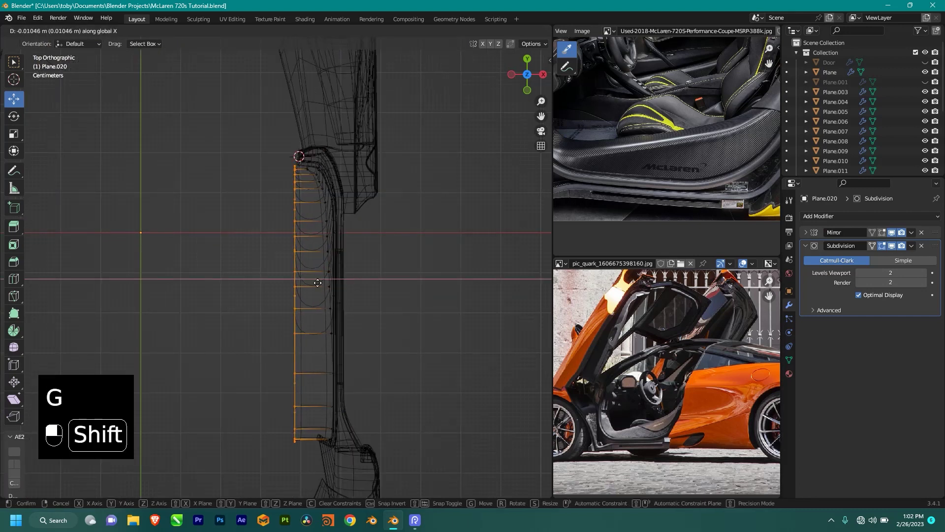
{"action": "left_click", "coordinate": [319, 284]}
{"action": "scroll", "coordinate": [371, 313], "scroll_direction": "down", "scroll_amount": 3}
{"action": "mouse_move", "coordinate": [371, 312]}
{"action": "middle_mouse_down", "text": "shift"}
{"action": "mouse_move", "coordinate": [407, 317]}
{"action": "mouse_move", "coordinate": [380, 309]}
{"action": "mouse_move", "coordinate": [346, 268]}
{"action": "middle_mouse_up", "text": "shift"}
{"action": "key", "text": "shift+z"}
- Apply smooth shading to the door sill panel object
{"action": "key", "text": "Tab"}
{"action": "middle_click_drag", "start_coordinate": [386, 328], "coordinate": [419, 296]}
{"action": "key", "text": "Tab"}
{"action": "key", "text": "Tab"}
{"action": "right_click", "coordinate": [343, 297]}
{"action": "left_click", "coordinate": [344, 297]}
{"action": "scroll", "coordinate": [412, 334], "scroll_direction": "up", "scroll_amount": 3}
- Add a lengthwise loop cut along the panel's upper surface, slid close to the inner edge with Even and Flipped enabled
{"action": "key", "text": "Tab"}
{"action": "key", "text": "ctrl+r"}
{"action": "left_click", "coordinate": [373, 260]}
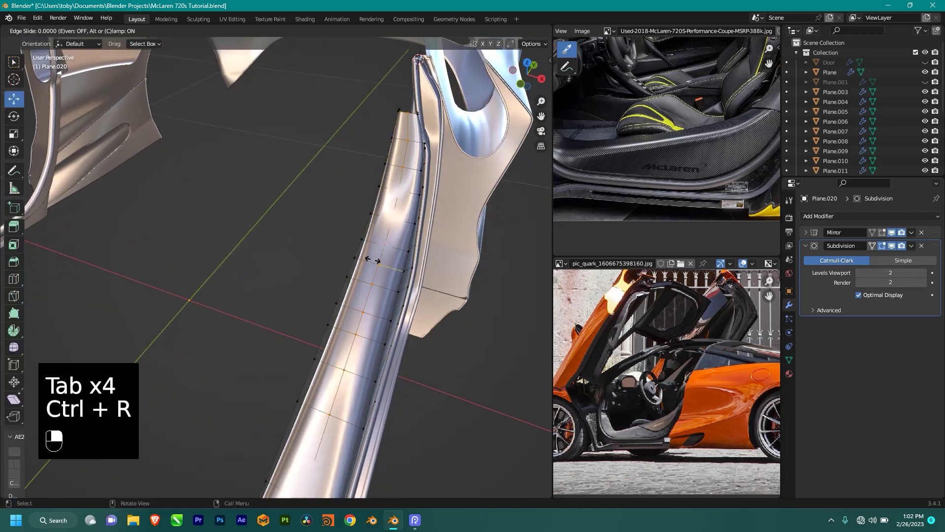
{"action": "key", "text": "e"}
{"action": "key", "text": "f"}
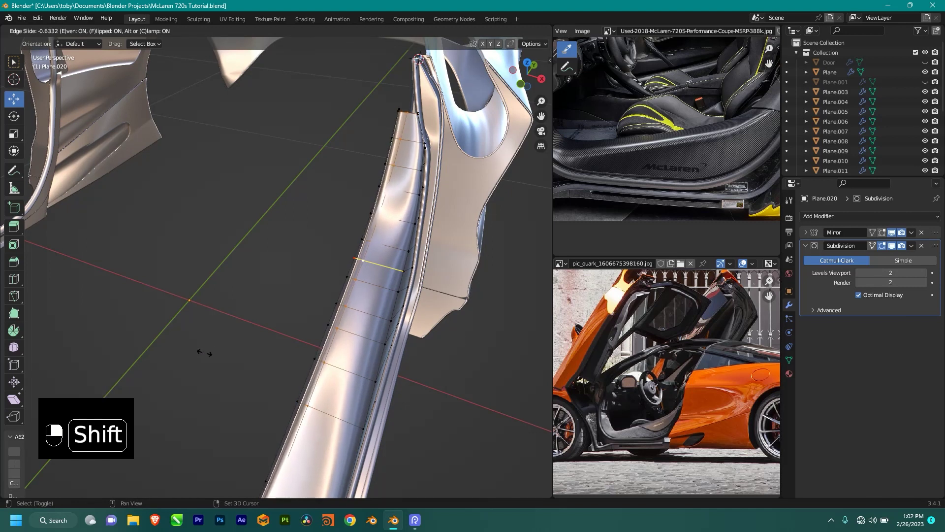
{"action": "left_click", "coordinate": [209, 355]}
- Add a second lengthwise loop cut on the upper surface, slid evenly towards the outer edge
{"action": "key", "text": "ctrl+r"}
{"action": "left_click", "coordinate": [375, 313]}
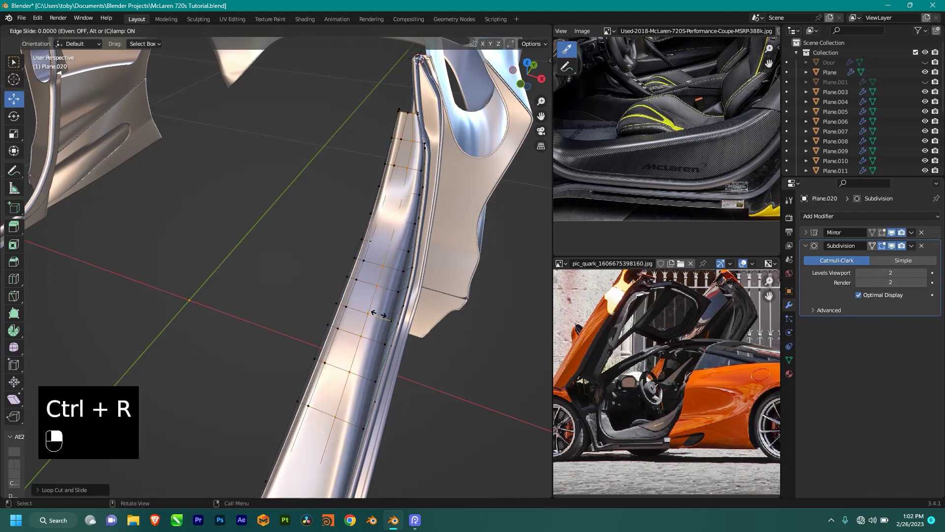
{"action": "key", "text": "e"}
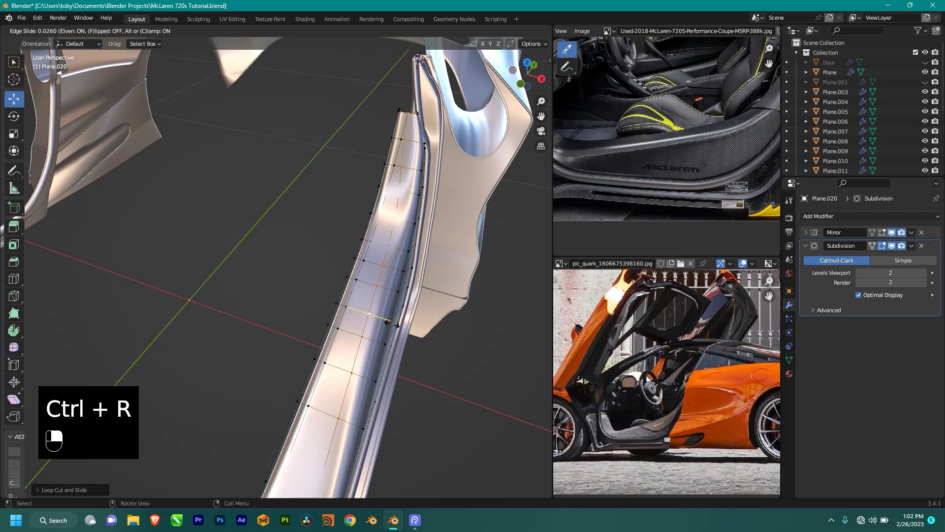
{"action": "key", "text": "shift"}
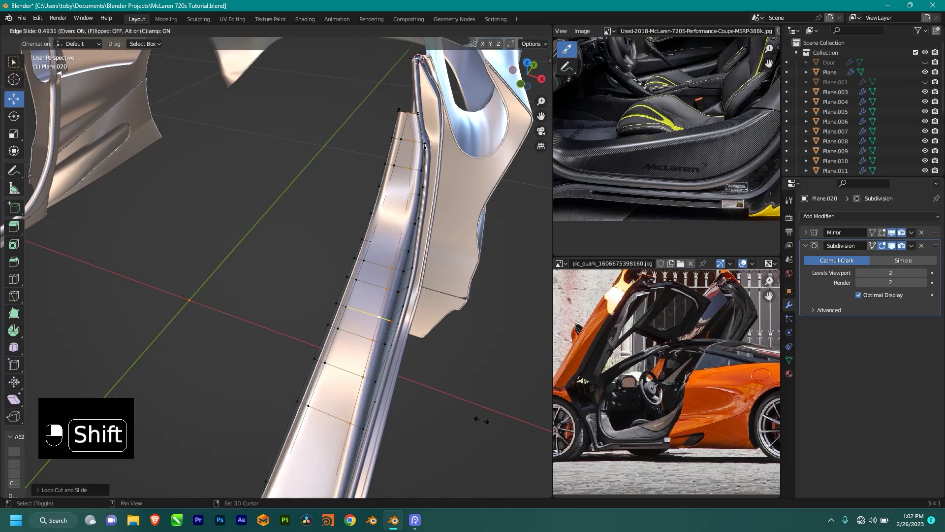
{"action": "left_click", "coordinate": [450, 394]}
- Slide the stray loop vertices at the rear end of the upper surface towards the outer edge, and save the file
{"action": "scroll", "coordinate": [423, 315], "scroll_direction": "down", "scroll_amount": 4}
{"action": "scroll", "coordinate": [431, 111], "scroll_direction": "up", "scroll_amount": 6}
{"action": "middle_click_drag", "start_coordinate": [432, 112], "coordinate": [379, 184], "text": "shift"}
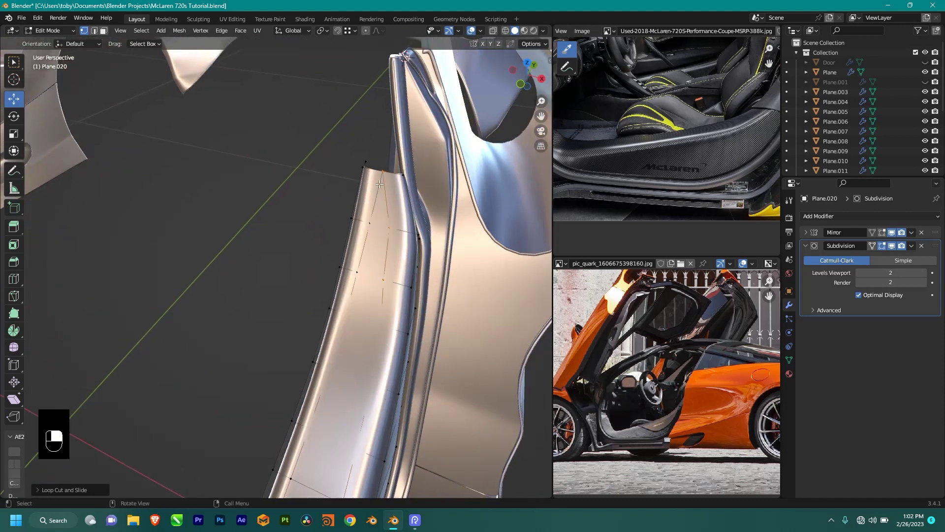
{"action": "key", "text": "g"}
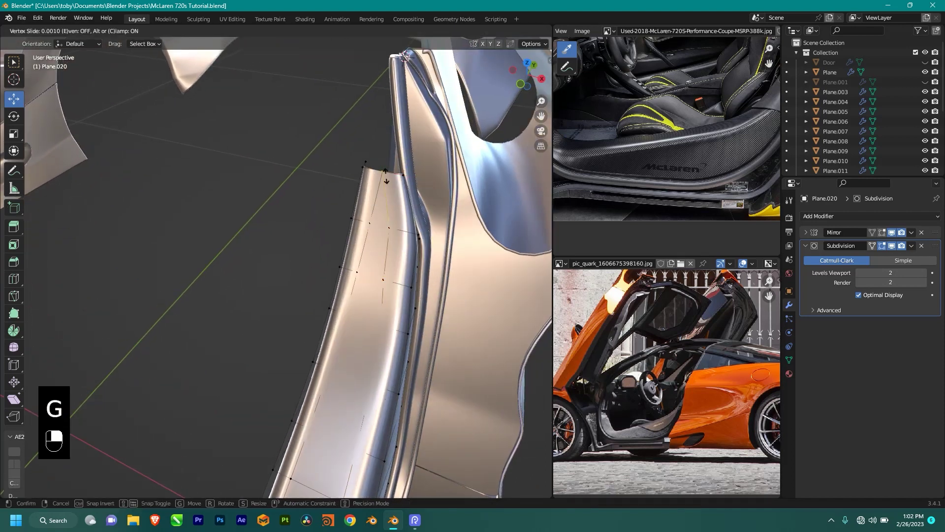
{"action": "key", "text": "shift"}
{"action": "left_click", "coordinate": [387, 258]}
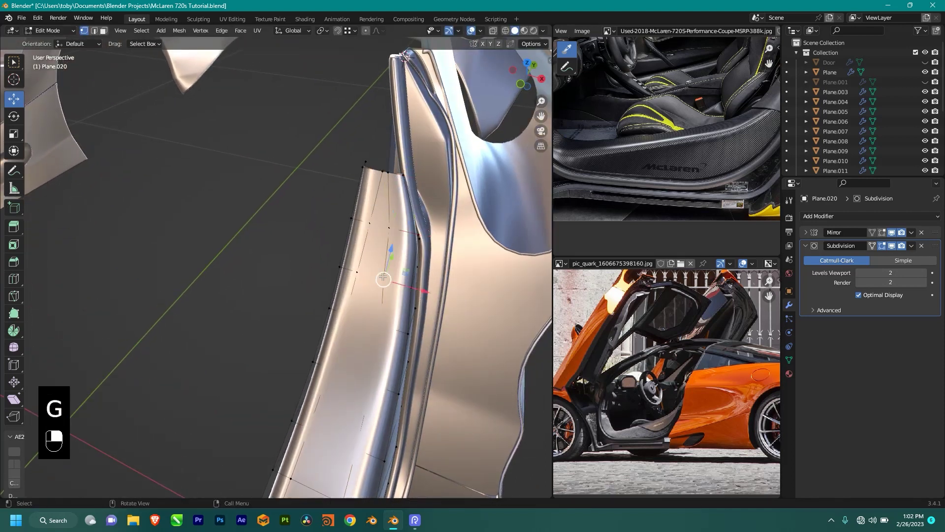
{"action": "key", "text": "f"}
{"action": "key", "text": "f"}
{"action": "key", "text": "g"}
{"action": "key", "text": "g"}
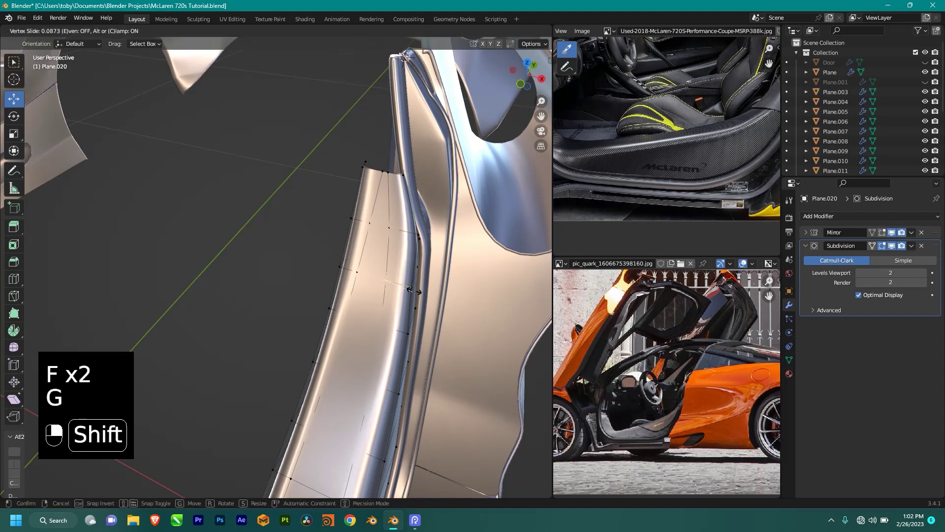
{"action": "left_click", "coordinate": [415, 290]}
{"action": "scroll", "coordinate": [426, 300], "scroll_direction": "down", "scroll_amount": 5}
{"action": "key", "text": "ctrl+s"}
- Adjust the vertices along the middle of the panel's upper edge vertically in side view to smooth the curve
{"action": "key", "text": "Tab"}
{"action": "middle_click_drag", "start_coordinate": [427, 325], "coordinate": [372, 308]}
{"action": "key", "text": "KP_3"}
{"action": "scroll", "coordinate": [368, 290], "scroll_direction": "down", "scroll_amount": 2}
{"action": "scroll", "coordinate": [327, 269], "scroll_direction": "up", "scroll_amount": 3}
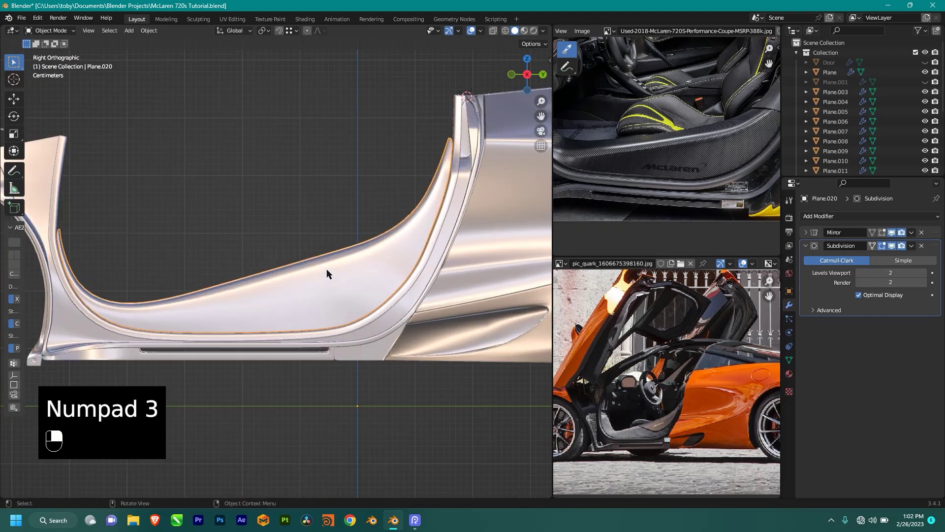
{"action": "key", "text": "Tab"}
{"action": "scroll", "coordinate": [311, 265], "scroll_direction": "up", "scroll_amount": 2}
{"action": "key", "text": "shift+z"}
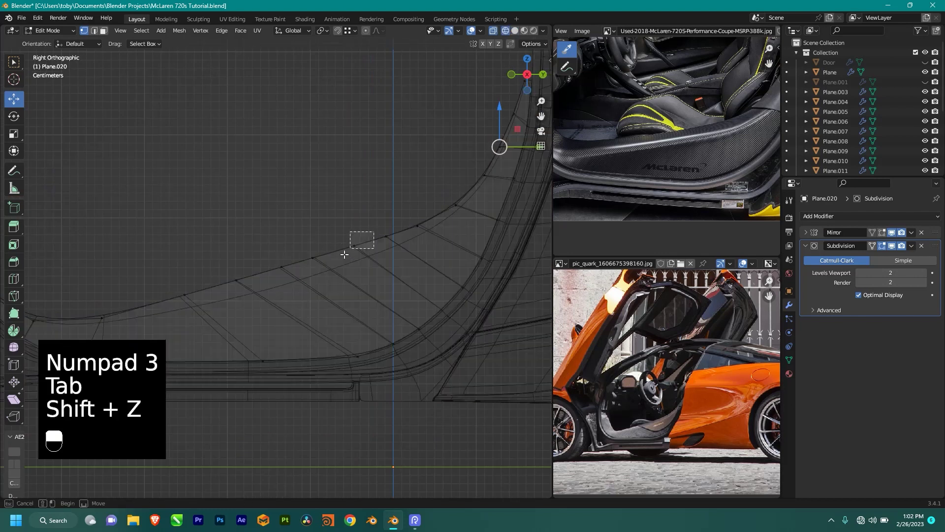
{"action": "left_click_drag", "start_coordinate": [349, 249], "coordinate": [342, 260]}
{"action": "left_click_drag", "start_coordinate": [354, 220], "coordinate": [354, 225]}
{"action": "left_click_drag", "start_coordinate": [392, 226], "coordinate": [378, 248]}
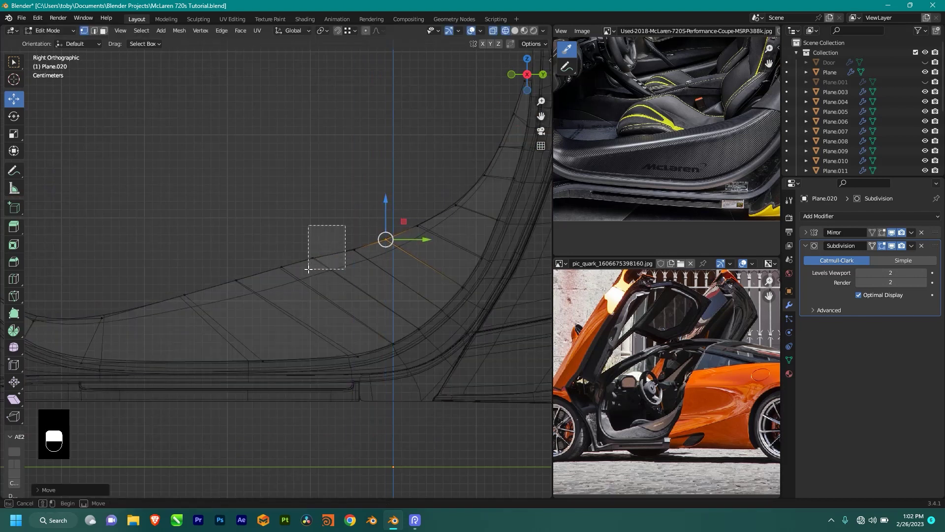
{"action": "left_click_drag", "start_coordinate": [309, 268], "coordinate": [309, 269]}
{"action": "left_click_drag", "start_coordinate": [312, 218], "coordinate": [282, 282], "text": "shift"}
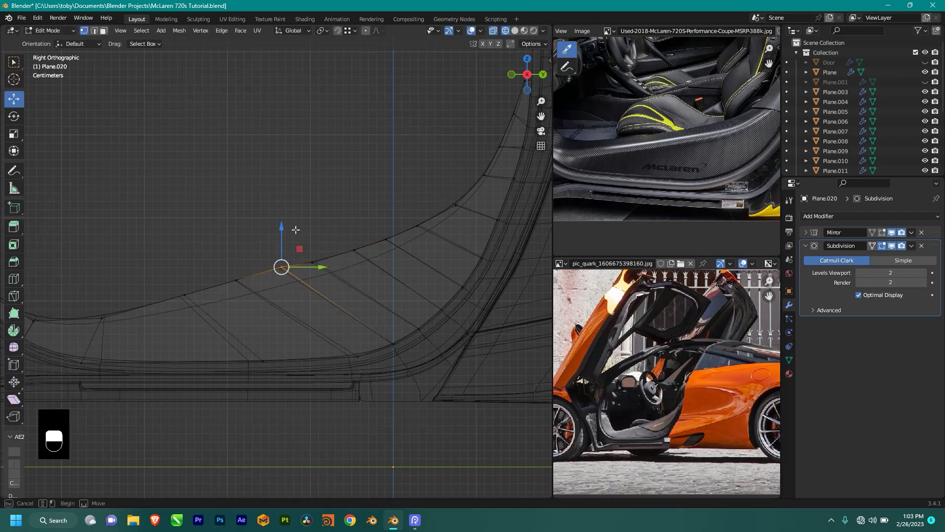
{"action": "key", "text": "ctrl+z"}
{"action": "left_click_drag", "start_coordinate": [293, 229], "coordinate": [320, 268], "text": "shift"}
- Lower the next two upper-edge vertices towards the front slightly along Z, the frontmost by about 0.004 m, to continue the smooth curve
{"action": "left_click_drag", "start_coordinate": [262, 295], "coordinate": [234, 302]}
{"action": "left_click_drag", "start_coordinate": [238, 248], "coordinate": [248, 252], "text": "shift"}
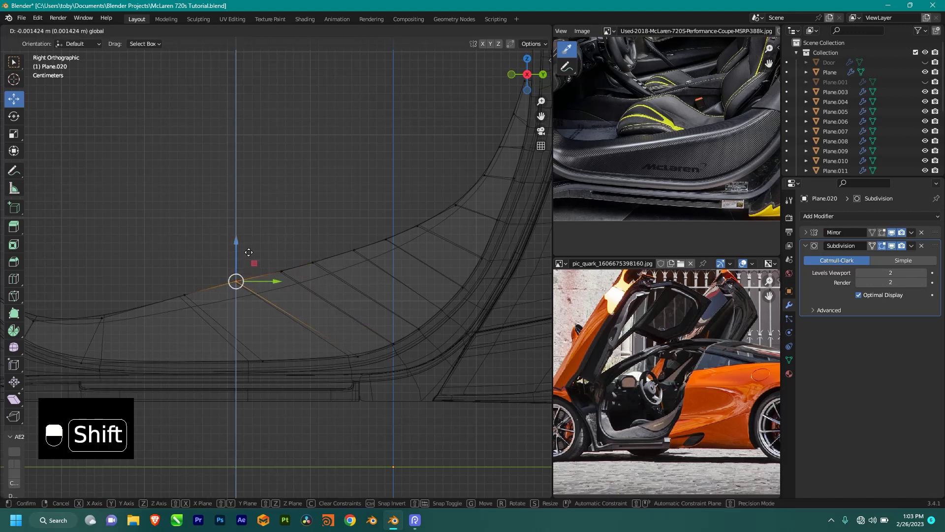
{"action": "left_click", "coordinate": [265, 272]}
{"action": "left_click_drag", "start_coordinate": [170, 306], "coordinate": [169, 306]}
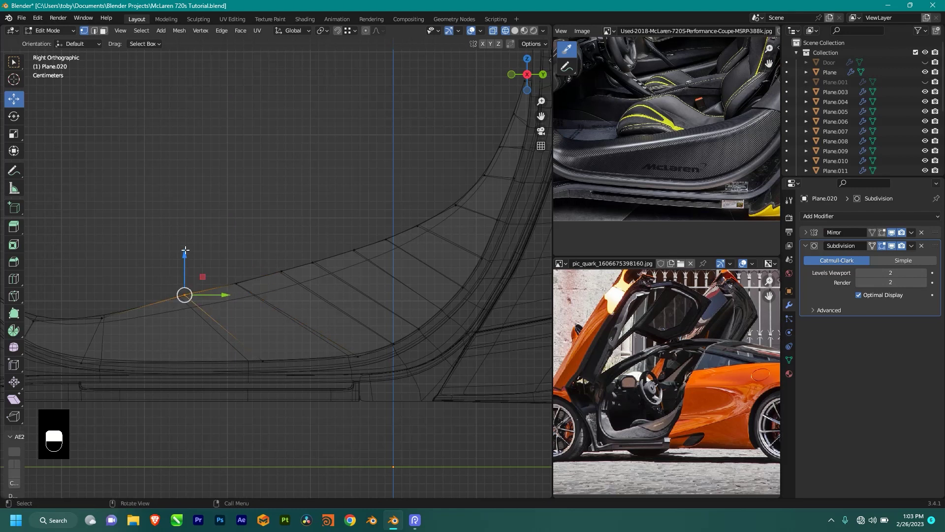
{"action": "key", "text": "g"}
{"action": "key", "text": "shift"}
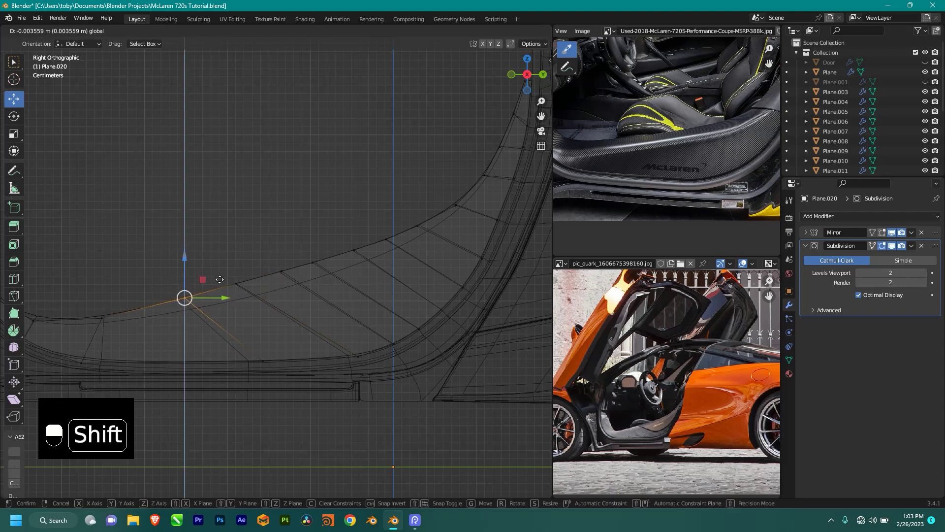
{"action": "left_click", "coordinate": [220, 280]}
{"action": "scroll", "coordinate": [219, 279], "scroll_direction": "down", "scroll_amount": 3}
{"action": "key", "text": "Tab"}
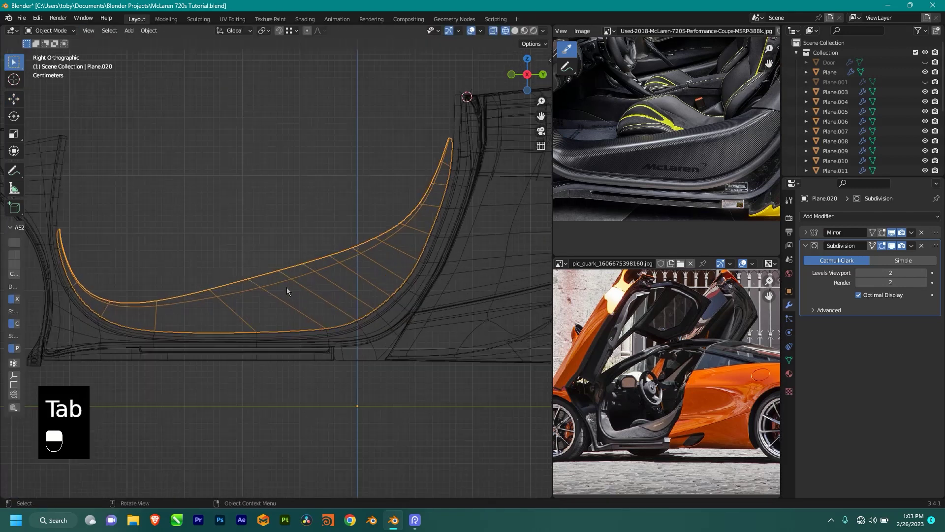
{"action": "key", "text": "shift+z"}
- Examine the sill panel within the whole car body and compare its rear end with the seat and sill reference photo
{"action": "mouse_move", "coordinate": [286, 286]}
{"action": "middle_mouse_down"}
{"action": "mouse_move", "coordinate": [344, 300]}
{"action": "mouse_move", "coordinate": [405, 374]}
{"action": "mouse_move", "coordinate": [378, 388]}
{"action": "mouse_move", "coordinate": [317, 377]}
{"action": "mouse_move", "coordinate": [302, 312]}
{"action": "middle_mouse_up"}
{"action": "scroll", "coordinate": [310, 302], "scroll_direction": "down", "scroll_amount": 5}
{"action": "middle_click_drag", "start_coordinate": [433, 273], "coordinate": [468, 253]}
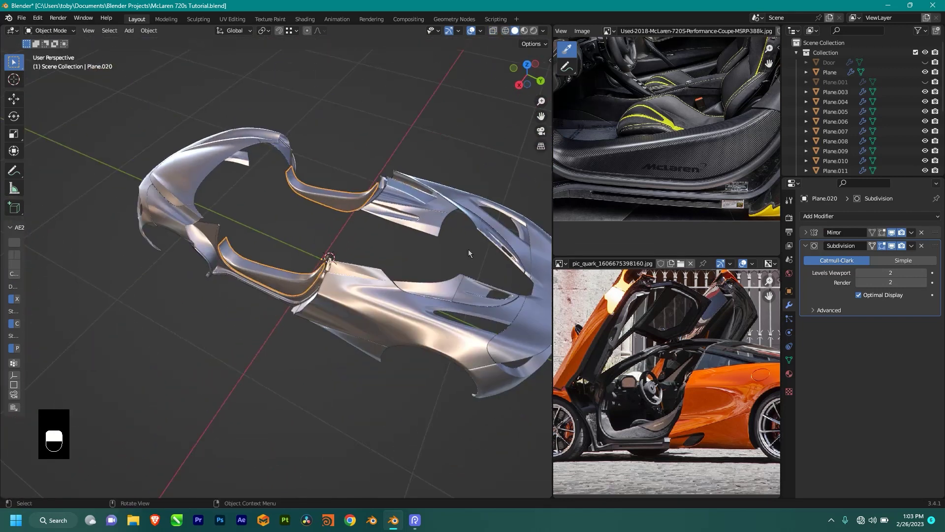
{"action": "scroll", "coordinate": [649, 142], "scroll_direction": "up", "scroll_amount": 2}
{"action": "middle_click_drag", "start_coordinate": [382, 284], "coordinate": [421, 276]}
{"action": "middle_click_drag", "start_coordinate": [733, 122], "coordinate": [741, 44]}
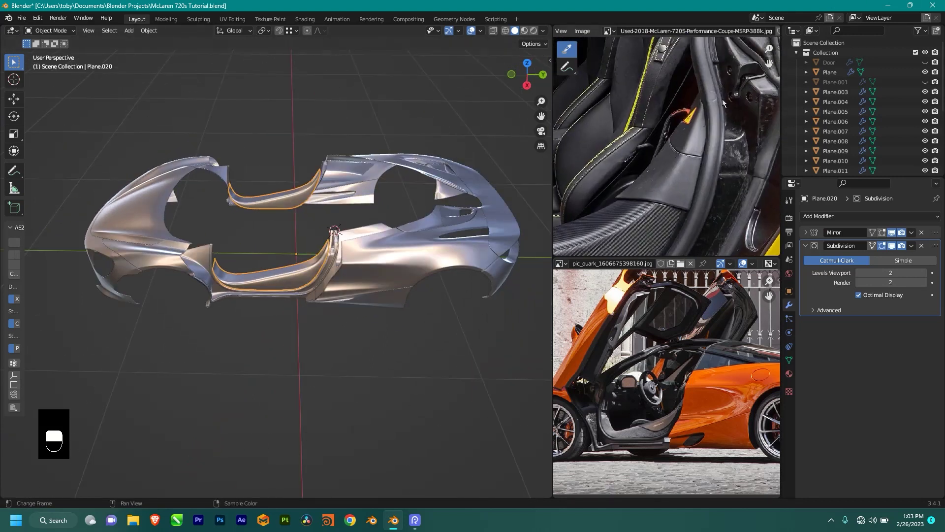
{"action": "scroll", "coordinate": [412, 232], "scroll_direction": "up", "scroll_amount": 5}
{"action": "middle_click_drag", "start_coordinate": [412, 231], "coordinate": [388, 187], "text": "shift"}
{"action": "scroll", "coordinate": [320, 229], "scroll_direction": "up", "scroll_amount": 4}
{"action": "scroll", "coordinate": [354, 196], "scroll_direction": "up", "scroll_amount": 2}
- Reposition the outer-edge vertices at the panel's rear upright so they fit against the neighbouring trim strip
{"action": "key", "text": "Tab"}
{"action": "scroll", "coordinate": [382, 116], "scroll_direction": "up", "scroll_amount": 3}
{"action": "middle_click_drag", "start_coordinate": [382, 108], "coordinate": [339, 152], "text": "shift"}
{"action": "scroll", "coordinate": [351, 132], "scroll_direction": "down", "scroll_amount": 3}
{"action": "scroll", "coordinate": [352, 143], "scroll_direction": "up", "scroll_amount": 3}
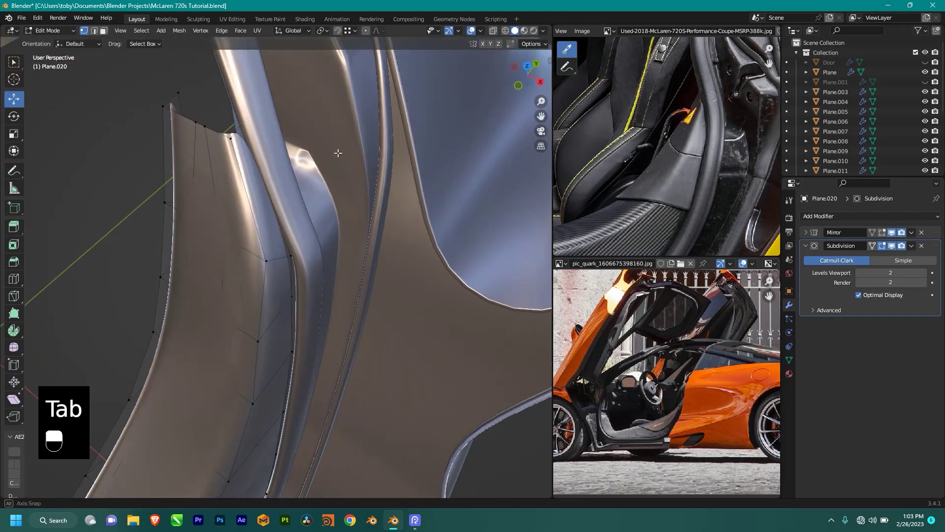
{"action": "key", "text": "shift+z"}
{"action": "left_click", "coordinate": [310, 267]}
{"action": "middle_click_drag", "start_coordinate": [310, 266], "coordinate": [293, 213]}
{"action": "key", "text": "g"}
{"action": "key", "text": "g"}
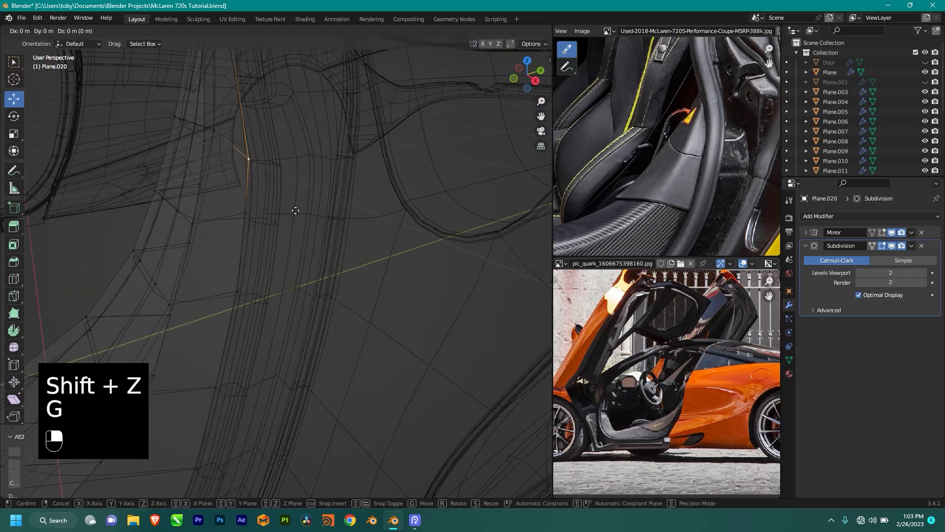
{"action": "left_click", "coordinate": [317, 171]}
{"action": "key", "text": "shift+z"}
{"action": "middle_click_drag", "start_coordinate": [272, 119], "coordinate": [247, 212], "text": "shift"}
{"action": "key", "text": "shift+z"}
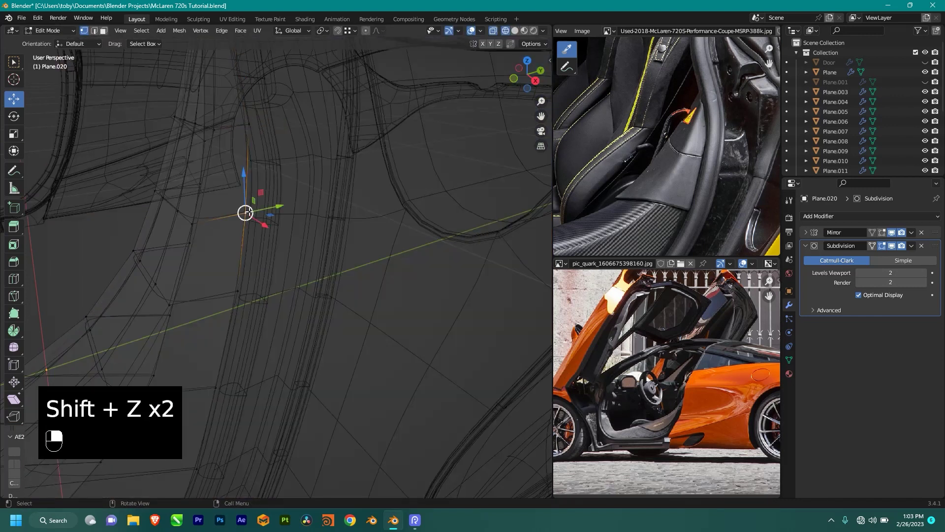
{"action": "key", "text": "shift+z"}
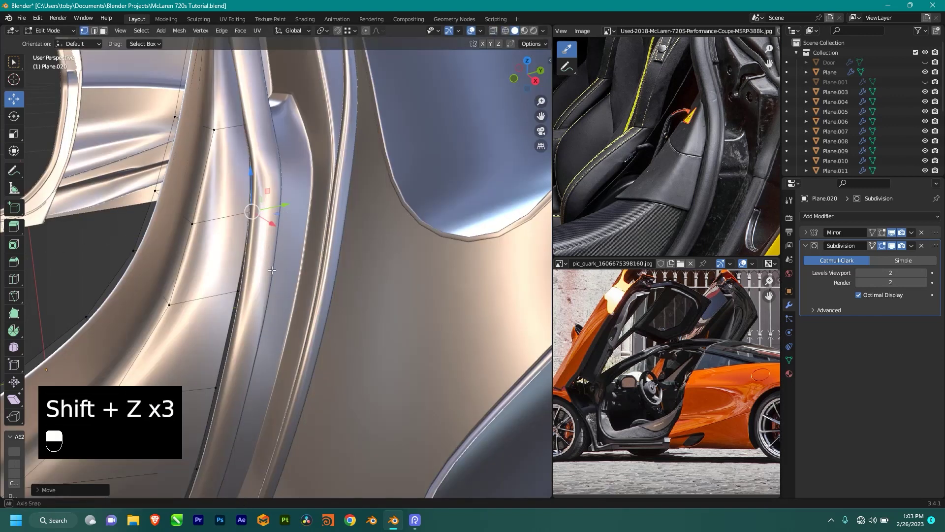
- Adjust the outer rear-edge vertices of the panel from the side view and an angled view to follow the door frame
{"action": "middle_click_drag", "start_coordinate": [268, 206], "coordinate": [263, 261], "text": "shift"}
{"action": "key", "text": "KP_3"}
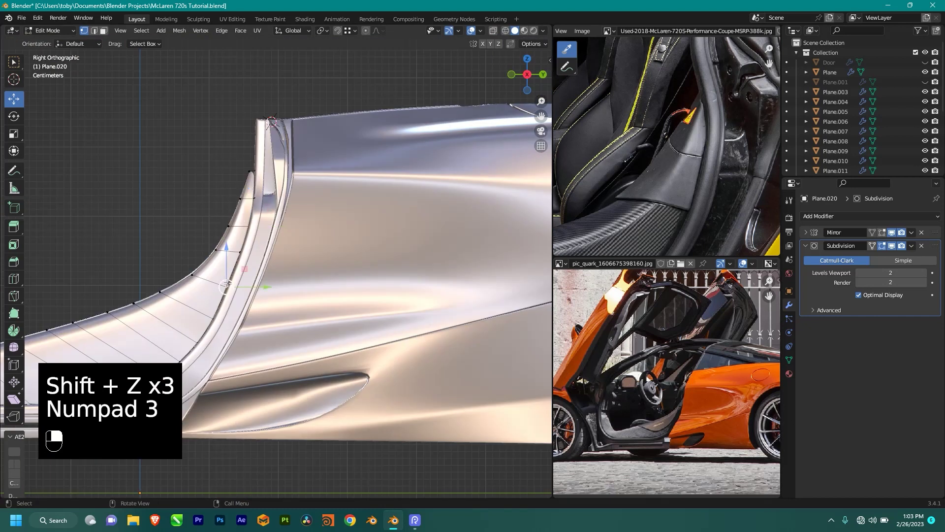
{"action": "left_click_drag", "start_coordinate": [225, 283], "coordinate": [271, 250]}
{"action": "mouse_move", "coordinate": [272, 250]}
{"action": "middle_mouse_down"}
{"action": "mouse_move", "coordinate": [325, 263]}
{"action": "mouse_move", "coordinate": [344, 256]}
{"action": "mouse_move", "coordinate": [332, 232]}
{"action": "mouse_move", "coordinate": [364, 207]}
{"action": "mouse_move", "coordinate": [340, 196]}
{"action": "mouse_move", "coordinate": [322, 221]}
{"action": "middle_mouse_up"}
{"action": "scroll", "coordinate": [313, 242], "scroll_direction": "up", "scroll_amount": 3}
{"action": "key", "text": "shift+z"}
{"action": "left_click_drag", "start_coordinate": [321, 217], "coordinate": [302, 229], "text": "ctrl"}
{"action": "key", "text": "shift+z"}
{"action": "key", "text": "Tab"}
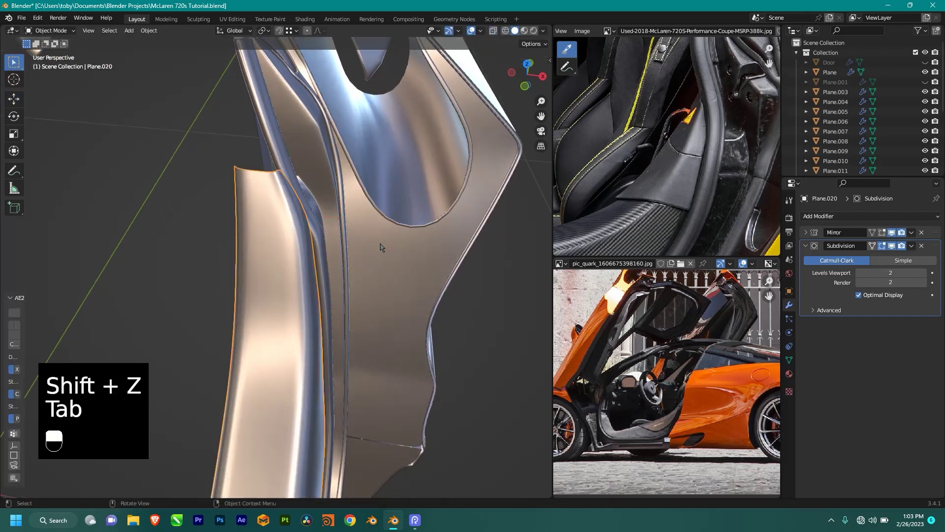
- Refine the remaining vertices near the top of the rear upright against the frame, and save the file
{"action": "middle_click_drag", "start_coordinate": [428, 243], "coordinate": [317, 215]}
{"action": "key", "text": "Tab"}
{"action": "left_click_drag", "start_coordinate": [353, 220], "coordinate": [345, 219]}
{"action": "left_click_drag", "start_coordinate": [309, 252], "coordinate": [357, 283]}
{"action": "mouse_move", "coordinate": [379, 192]}
{"action": "middle_mouse_down", "text": "ctrl"}
{"action": "mouse_move", "coordinate": [380, 270]}
{"action": "mouse_move", "coordinate": [362, 243]}
{"action": "mouse_move", "coordinate": [310, 236]}
{"action": "mouse_move", "coordinate": [301, 189]}
{"action": "middle_mouse_up", "text": "ctrl"}
{"action": "key", "text": "ctrl+s"}
- Shift the upper-end vertices of the adjacent trim strip Plane.019 slightly along X to fit beside the sill panel
{"action": "key", "text": "Tab"}
{"action": "key", "text": "Tab"}
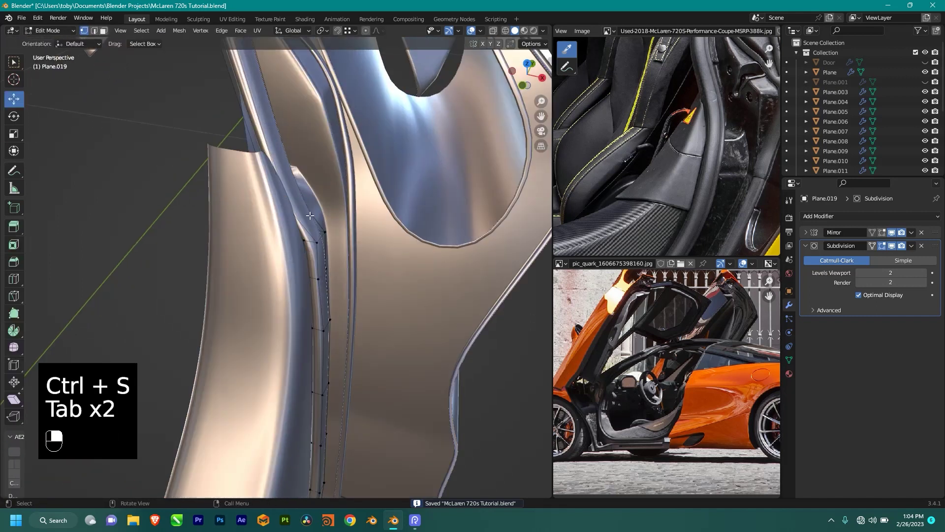
{"action": "key", "text": "shift+z"}
{"action": "left_click_drag", "start_coordinate": [306, 172], "coordinate": [246, 220]}
{"action": "key", "text": "shift+z"}
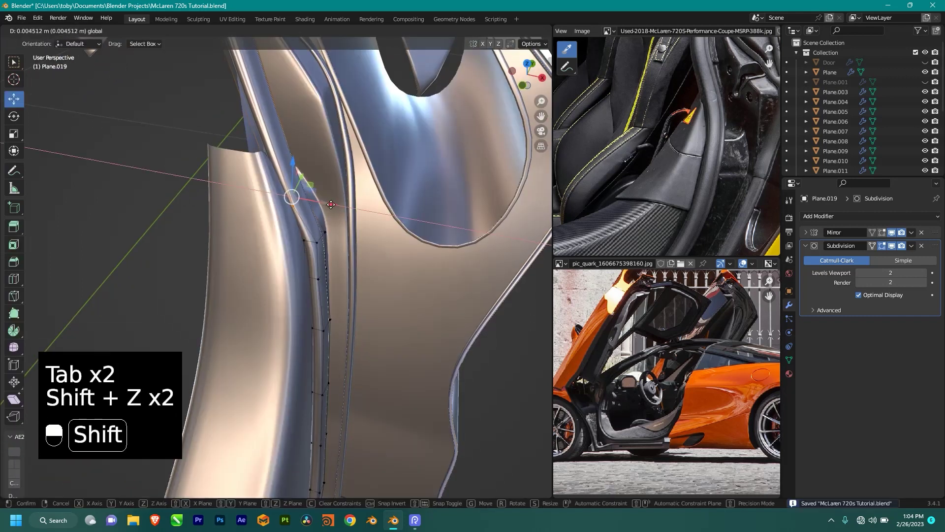
{"action": "key", "text": "Tab"}
{"action": "middle_click_drag", "start_coordinate": [317, 225], "coordinate": [374, 248]}
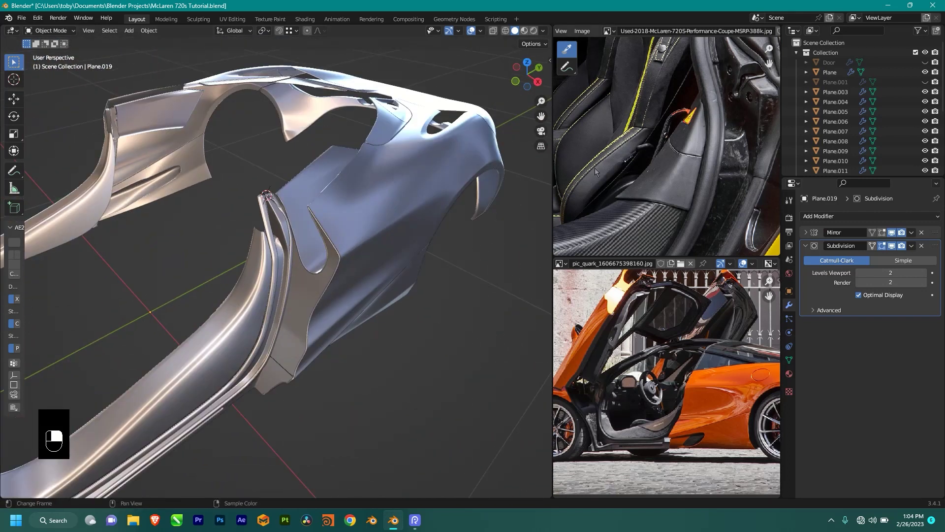
- Duplicate the faces at the rear upright of panel Plane.020 in place and separate the copy into its own object
{"action": "scroll", "coordinate": [363, 224], "scroll_direction": "up", "scroll_amount": 6}
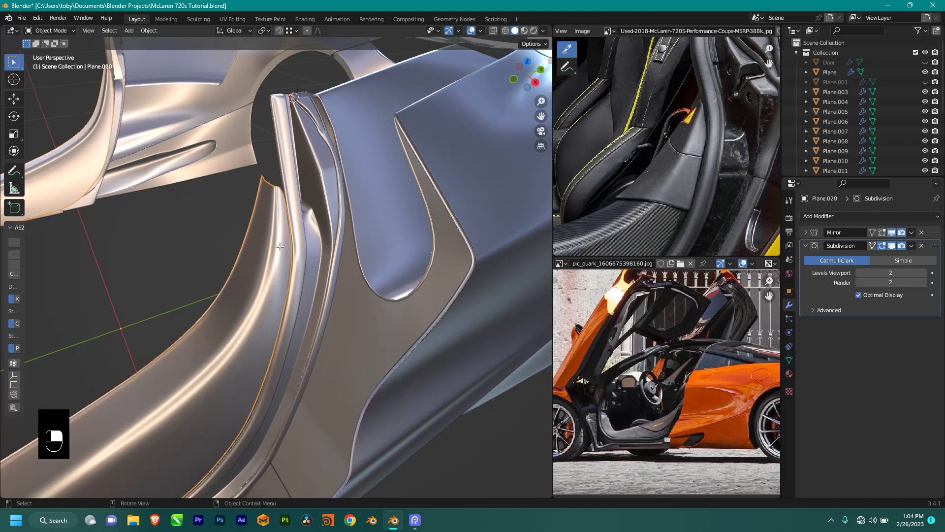
{"action": "key", "text": "Tab"}
{"action": "middle_click_drag", "start_coordinate": [280, 250], "coordinate": [548, 222]}
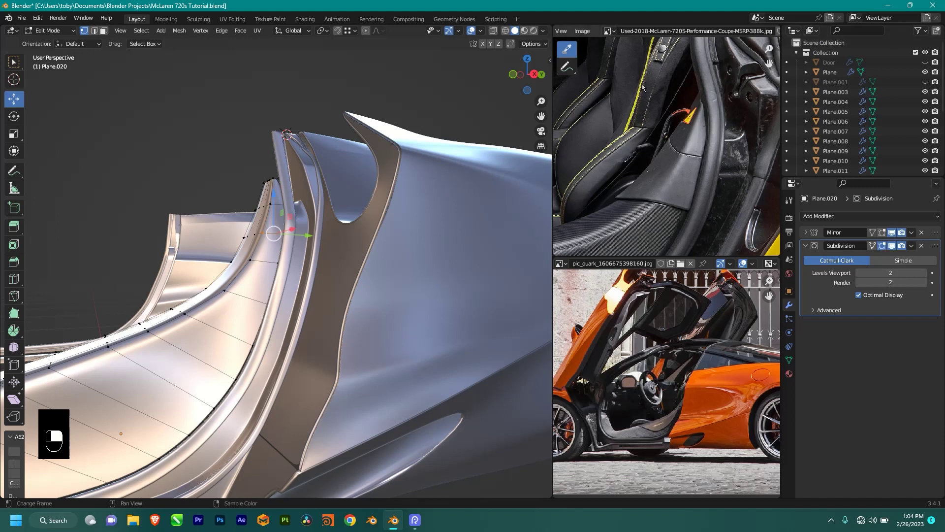
{"action": "middle_click_drag", "start_coordinate": [281, 253], "coordinate": [301, 249]}
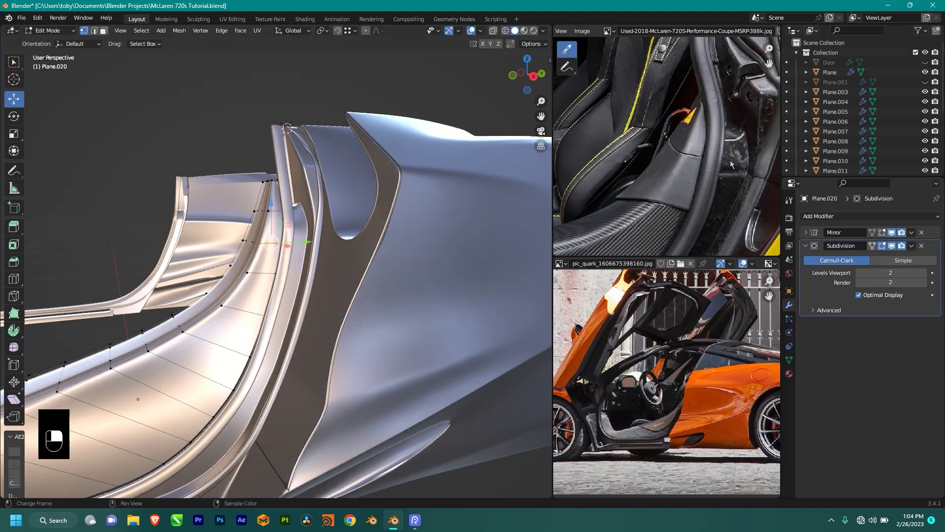
{"action": "middle_click_drag", "start_coordinate": [232, 315], "coordinate": [364, 326]}
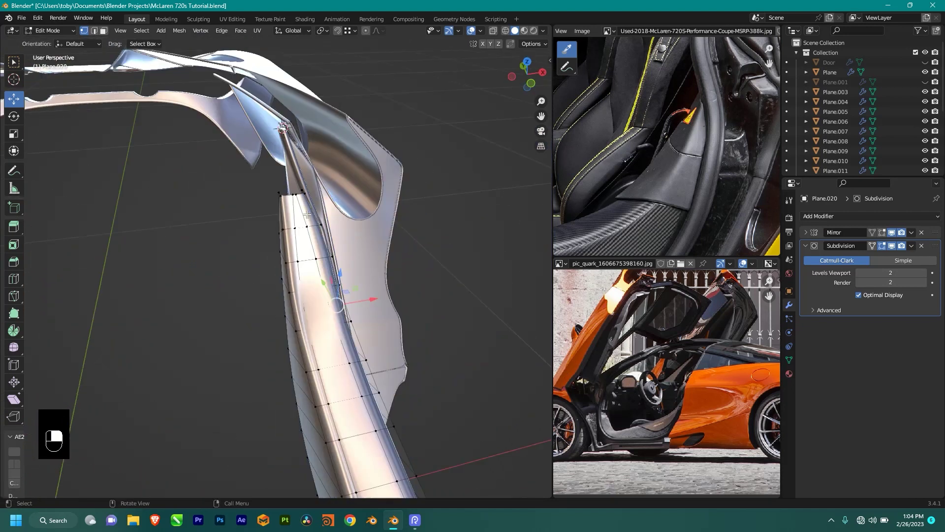
{"action": "left_click", "coordinate": [276, 191], "text": "ctrl+shift"}
{"action": "middle_click_drag", "start_coordinate": [328, 291], "coordinate": [355, 280]}
{"action": "key", "text": "shift+d"}
{"action": "right_click", "coordinate": [353, 280]}
{"action": "key", "text": "p"}
{"action": "left_click", "coordinate": [353, 275]}
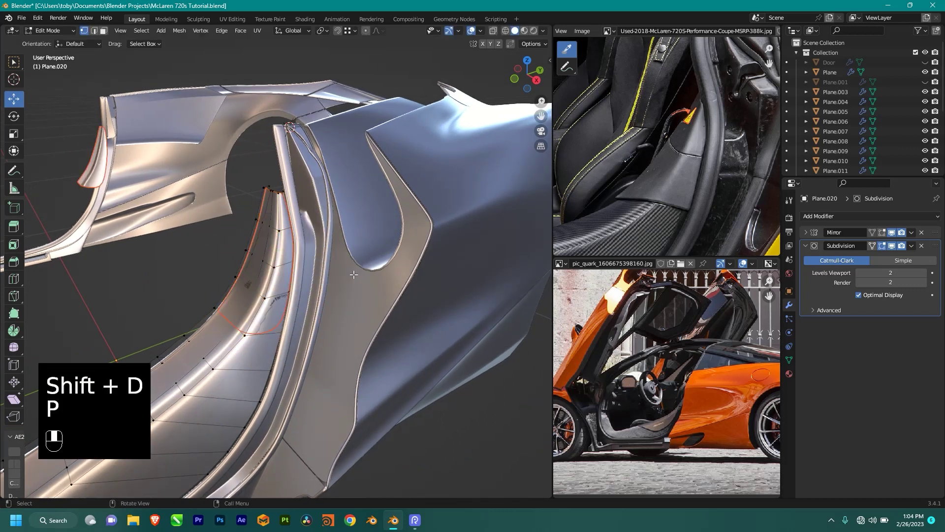
- Open the separated trim piece Plane.021 for editing and offset all its vertices by about 0.0005 m with Shrink/Fatten
{"action": "key", "text": "grave"}
{"action": "right_click", "coordinate": [312, 273]}
{"action": "key", "text": "Tab"}
{"action": "left_click", "coordinate": [277, 275]}
{"action": "key", "text": "Tab"}
{"action": "middle_click_drag", "start_coordinate": [286, 273], "coordinate": [315, 271], "text": "shift"}
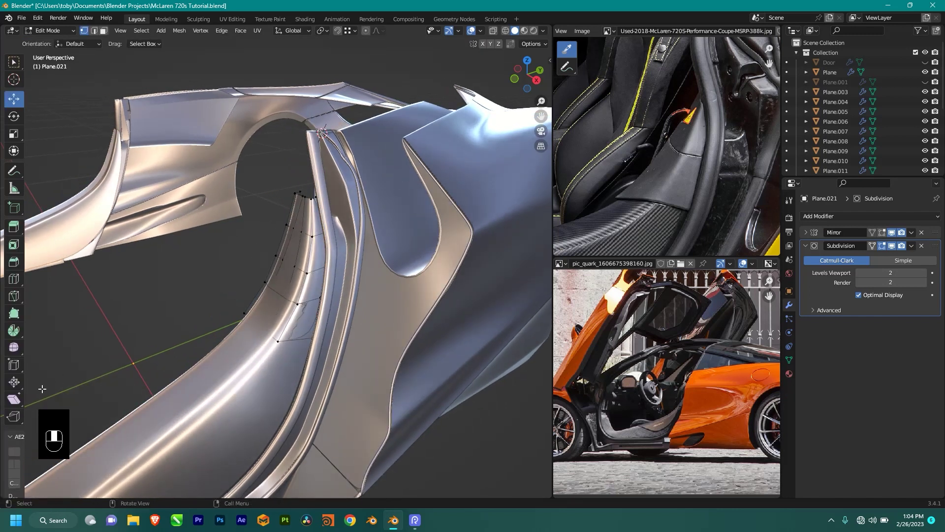
{"action": "scroll", "coordinate": [288, 369], "scroll_direction": "up", "scroll_amount": 1}
{"action": "key", "text": "a"}
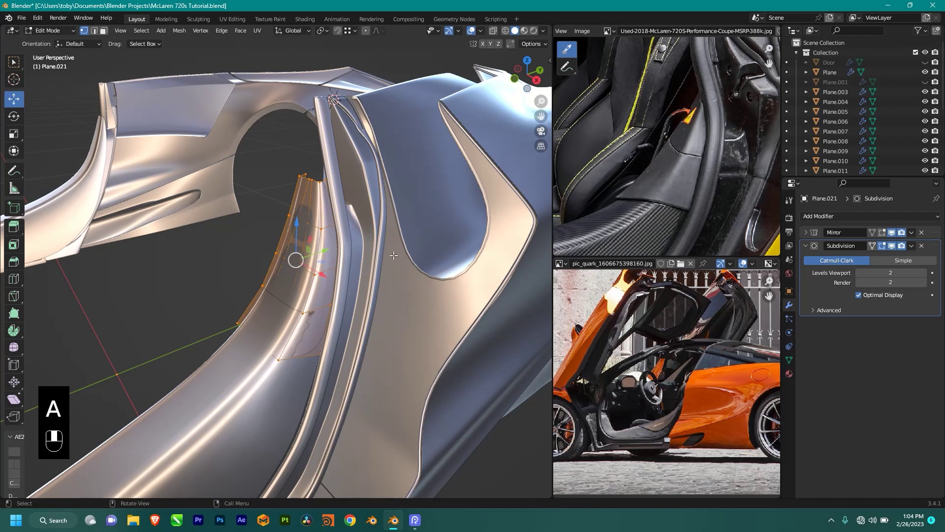
{"action": "key", "text": "alt+s"}
{"action": "key", "text": "shift"}
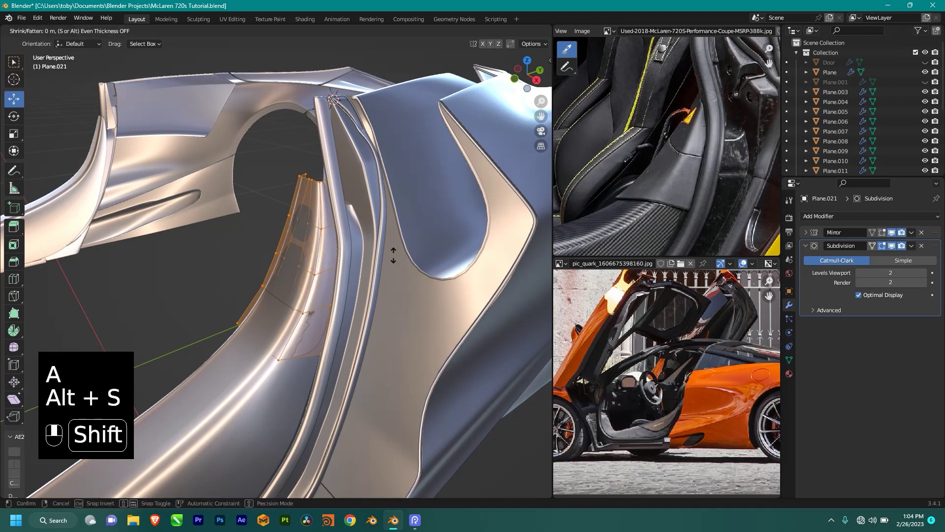
{"action": "mouse_move", "coordinate": [393, 249]}
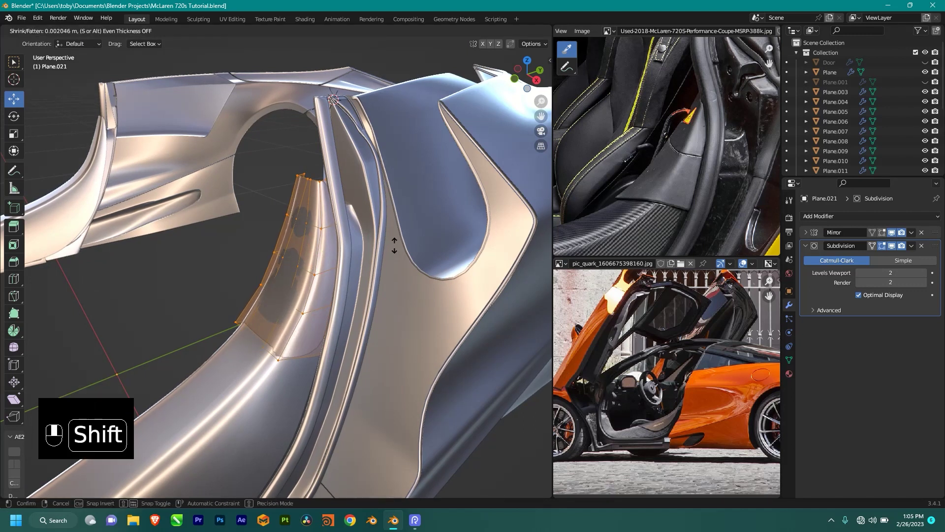
{"action": "mouse_move", "coordinate": [407, 276]}
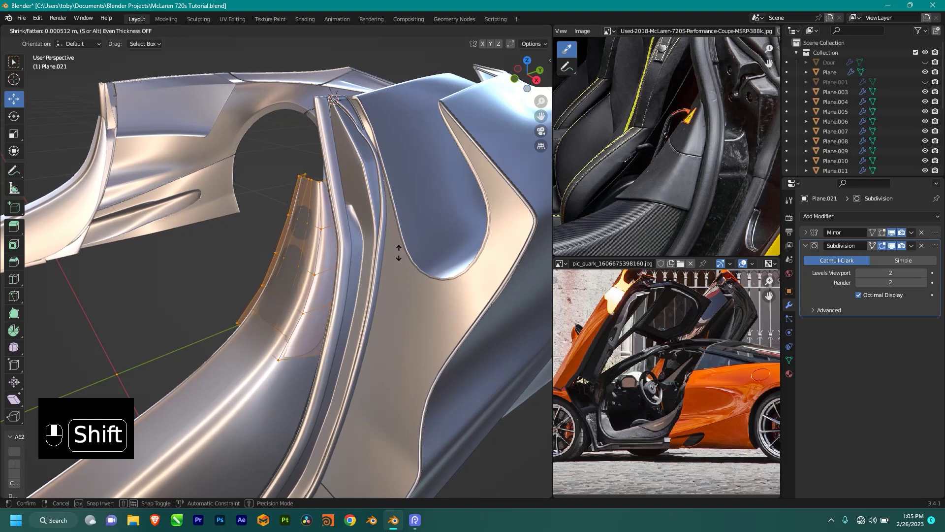
{"action": "left_click", "coordinate": [400, 256]}
- Shift the inner vertices of the trim piece's lower edge slightly along Y to sit on the sill panel, and check the fit
{"action": "middle_click_drag", "start_coordinate": [400, 257], "coordinate": [379, 264]}
{"action": "left_click", "coordinate": [226, 306]}
{"action": "left_click", "coordinate": [231, 316], "text": "ctrl"}
{"action": "key", "text": "g"}
{"action": "key", "text": "shift"}
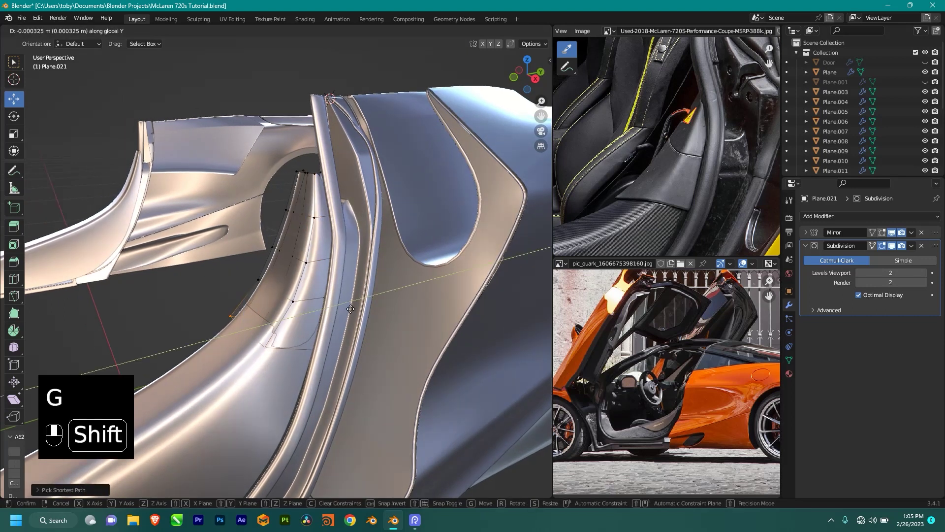
{"action": "left_click", "coordinate": [311, 303]}
{"action": "middle_click_drag", "start_coordinate": [310, 303], "coordinate": [401, 323]}
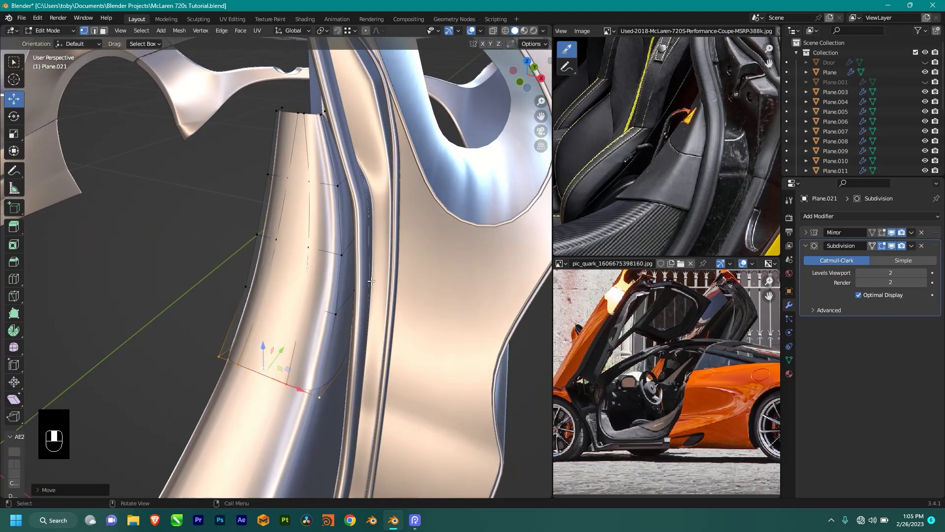
{"action": "scroll", "coordinate": [400, 231], "scroll_direction": "up", "scroll_amount": 1}
{"action": "middle_click_drag", "start_coordinate": [399, 226], "coordinate": [397, 284], "text": "shift"}
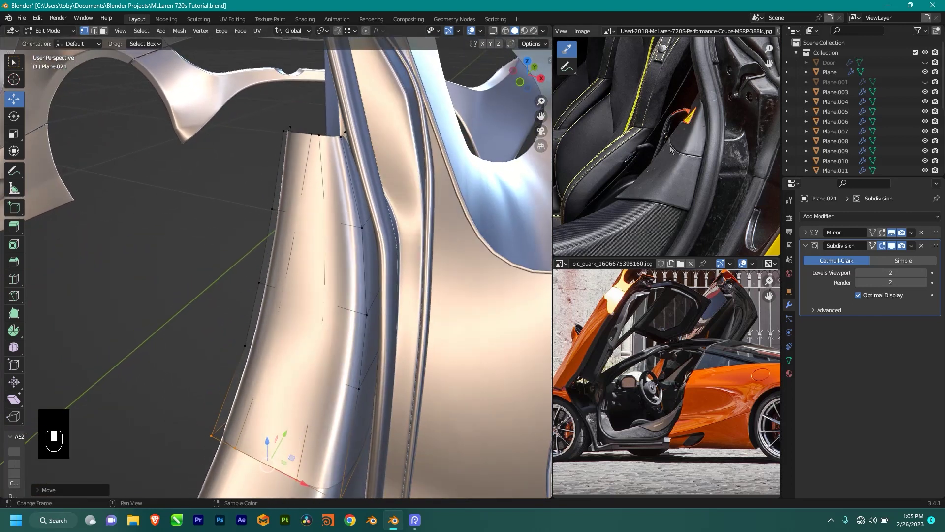
{"action": "middle_click_drag", "start_coordinate": [355, 322], "coordinate": [404, 307]}
{"action": "middle_click_drag", "start_coordinate": [414, 192], "coordinate": [374, 315], "text": "shift"}
{"action": "middle_click_drag", "start_coordinate": [374, 315], "coordinate": [390, 313]}
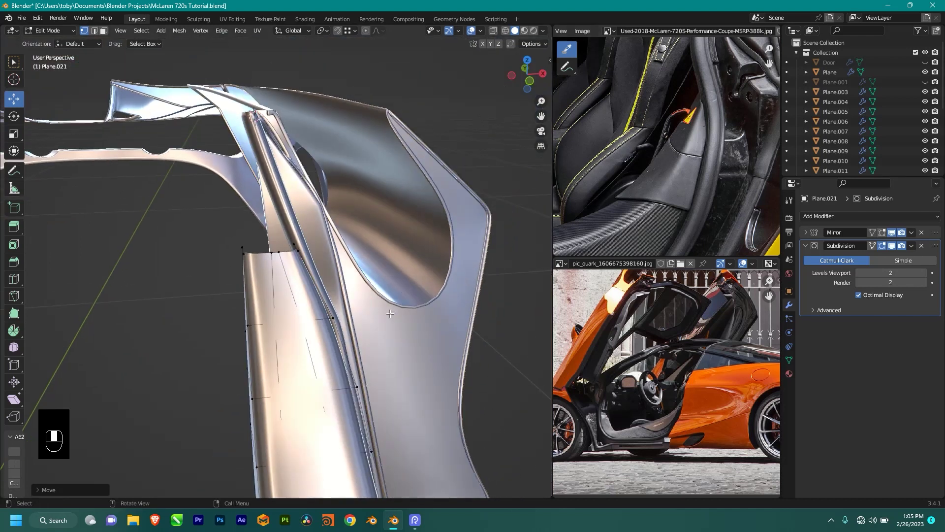
- Delete the top row of vertices at the rear upright of sill panel Plane.020, where the trim piece covers it
{"action": "mouse_move", "coordinate": [419, 234]}
{"action": "middle_mouse_down"}
{"action": "mouse_move", "coordinate": [245, 251]}
{"action": "mouse_move", "coordinate": [354, 250]}
{"action": "mouse_move", "coordinate": [306, 253]}
{"action": "mouse_move", "coordinate": [305, 312]}
{"action": "mouse_move", "coordinate": [288, 305]}
{"action": "middle_mouse_up"}
{"action": "key", "text": "shift+z"}
{"action": "middle_click_drag", "start_coordinate": [268, 257], "coordinate": [373, 262]}
{"action": "key", "text": "Tab"}
{"action": "middle_click_drag", "start_coordinate": [362, 349], "coordinate": [315, 330], "text": "shift"}
{"action": "left_click", "coordinate": [315, 330]}
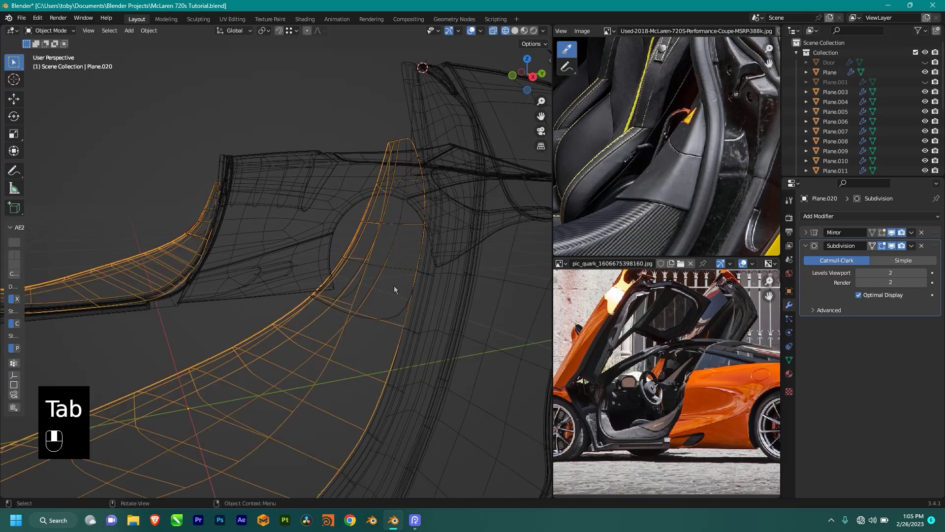
{"action": "middle_click_drag", "start_coordinate": [394, 289], "coordinate": [413, 230], "text": "shift"}
{"action": "key", "text": "Tab"}
{"action": "key", "text": "shift+z"}
{"action": "key", "text": "shift+z"}
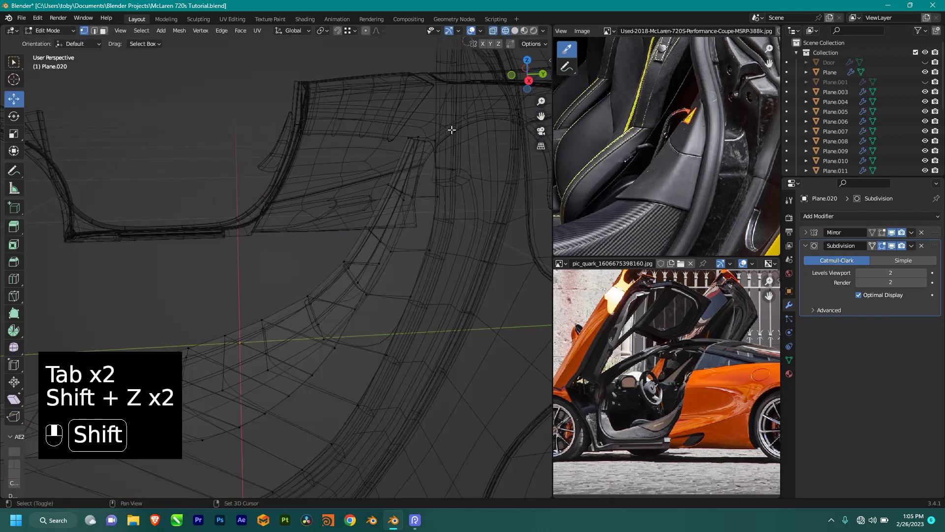
{"action": "left_click_drag", "start_coordinate": [452, 105], "coordinate": [384, 178]}
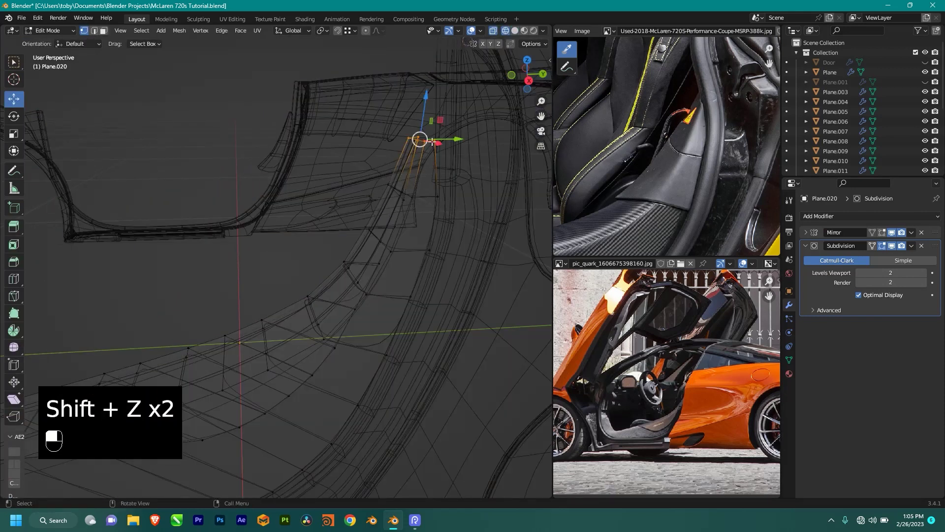
{"action": "key", "text": "x"}
{"action": "left_click", "coordinate": [416, 136]}
{"action": "key", "text": "Tab"}
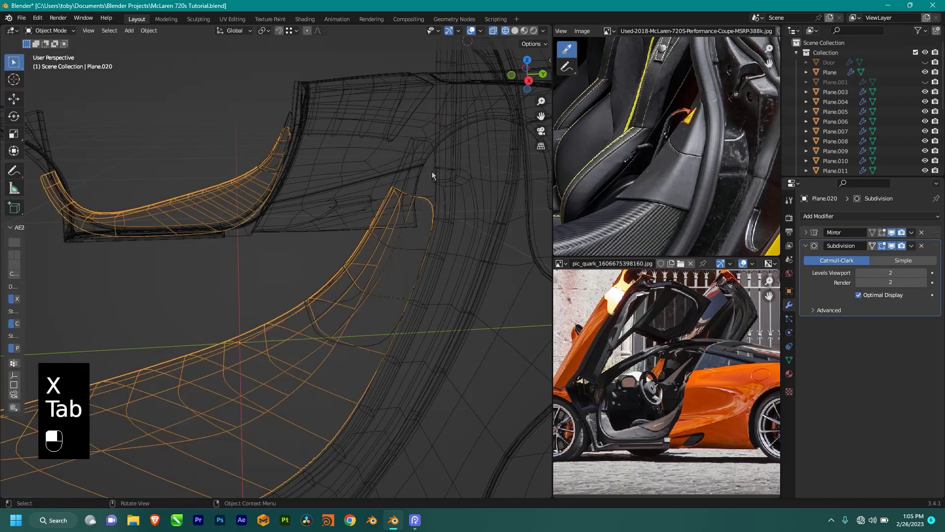
- Move the upper-end vertices of trim piece Plane.021 upward and slightly rearward along the door frame in the right view
{"action": "key", "text": "Tab"}
{"action": "key", "text": "shift+z"}
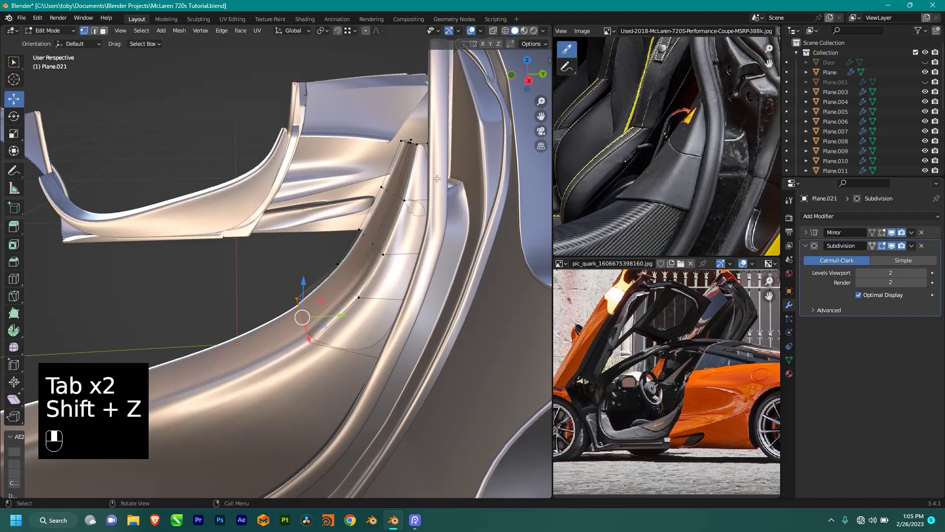
{"action": "left_click_drag", "start_coordinate": [412, 148], "coordinate": [397, 153]}
{"action": "middle_click_drag", "start_coordinate": [411, 147], "coordinate": [390, 227], "text": "shift"}
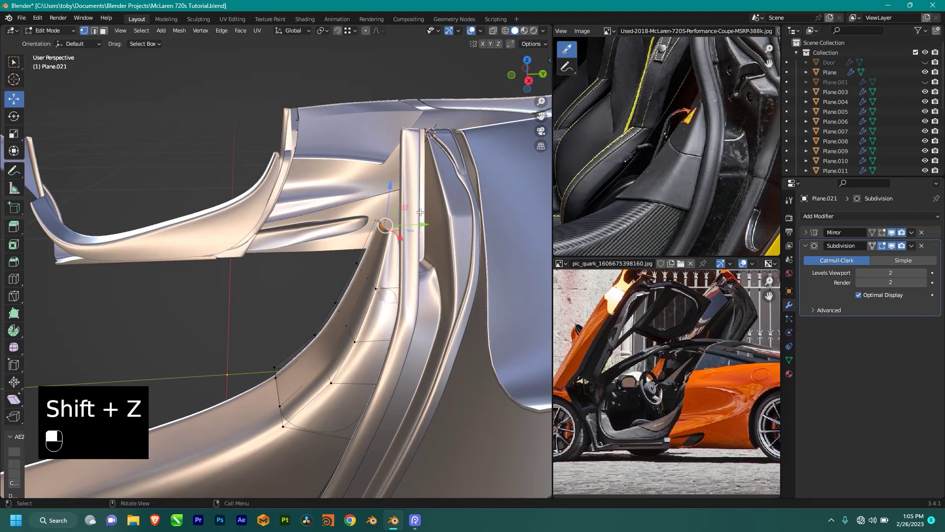
{"action": "scroll", "coordinate": [421, 212], "scroll_direction": "up", "scroll_amount": 1}
{"action": "left_click_drag", "start_coordinate": [449, 210], "coordinate": [529, 197]}
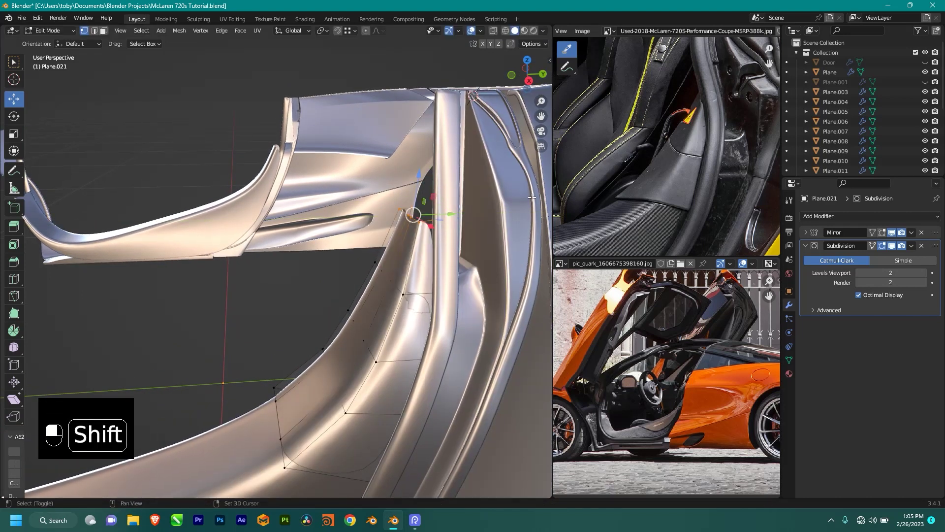
{"action": "key", "text": "KP_3"}
{"action": "middle_click_drag", "start_coordinate": [431, 167], "coordinate": [343, 215], "text": "shift"}
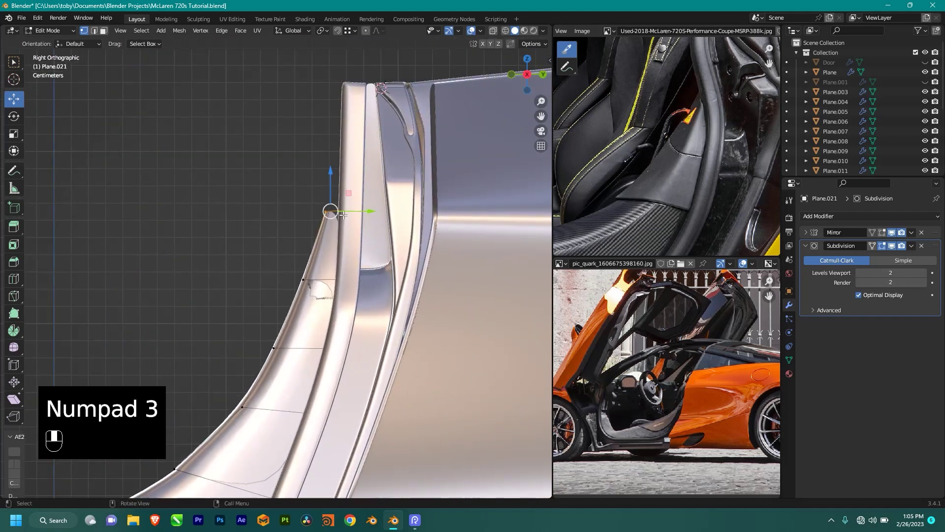
{"action": "key", "text": "g"}
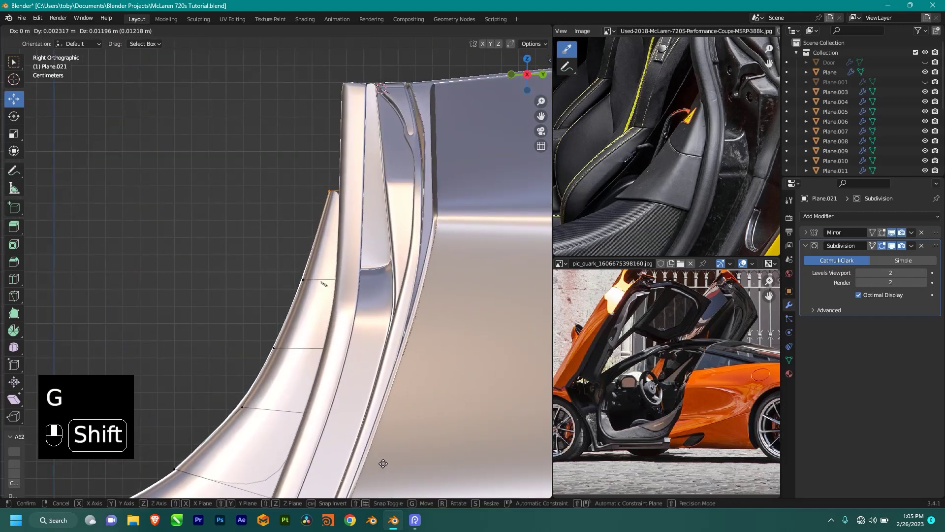
{"action": "left_click", "coordinate": [379, 447]}
- Adjust the outer corner vertices at the trim piece's upper end to sit against the door frame
{"action": "key", "text": "shift+z"}
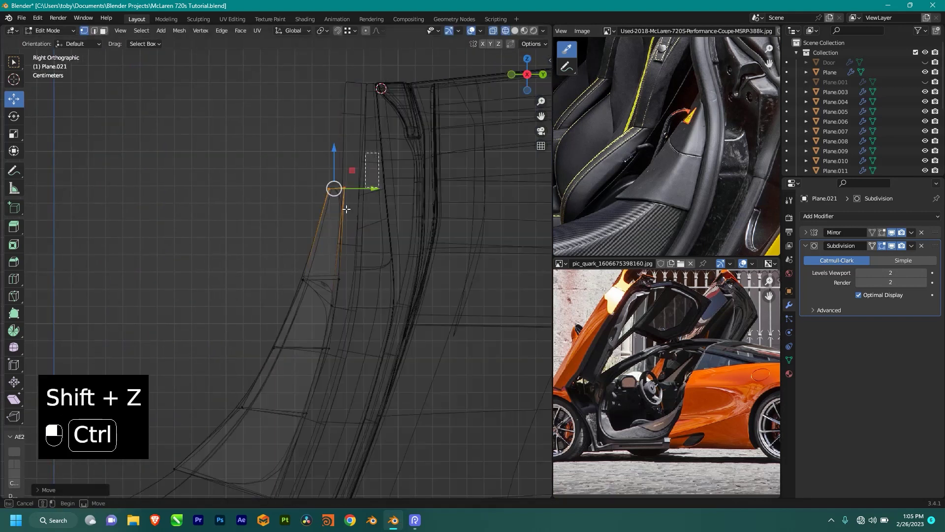
{"action": "left_click_drag", "start_coordinate": [370, 185], "coordinate": [375, 188], "text": "shift"}
{"action": "left_click_drag", "start_coordinate": [463, 201], "coordinate": [468, 204], "text": "shift"}
{"action": "mouse_move", "coordinate": [468, 205]}
{"action": "middle_mouse_down"}
{"action": "mouse_move", "coordinate": [423, 268]}
{"action": "mouse_move", "coordinate": [429, 263]}
{"action": "mouse_move", "coordinate": [400, 228]}
{"action": "mouse_move", "coordinate": [431, 247]}
{"action": "mouse_move", "coordinate": [388, 258]}
{"action": "mouse_move", "coordinate": [369, 249]}
{"action": "middle_mouse_up"}
{"action": "key", "text": "shift+z"}
{"action": "scroll", "coordinate": [388, 258], "scroll_direction": "up", "scroll_amount": 3}
{"action": "left_click_drag", "start_coordinate": [369, 249], "coordinate": [387, 294]}
{"action": "middle_click_drag", "start_coordinate": [387, 294], "coordinate": [410, 257]}
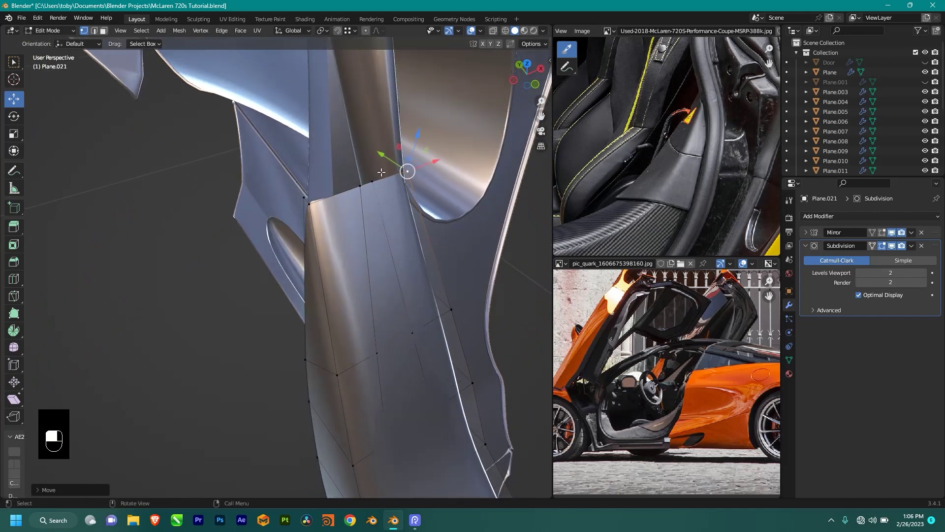
- Raise the inner corner vertices of the trim piece's upper end in the right view to form a higher tip
{"action": "middle_click_drag", "start_coordinate": [381, 169], "coordinate": [376, 235]}
{"action": "middle_click_drag", "start_coordinate": [278, 233], "coordinate": [296, 236]}
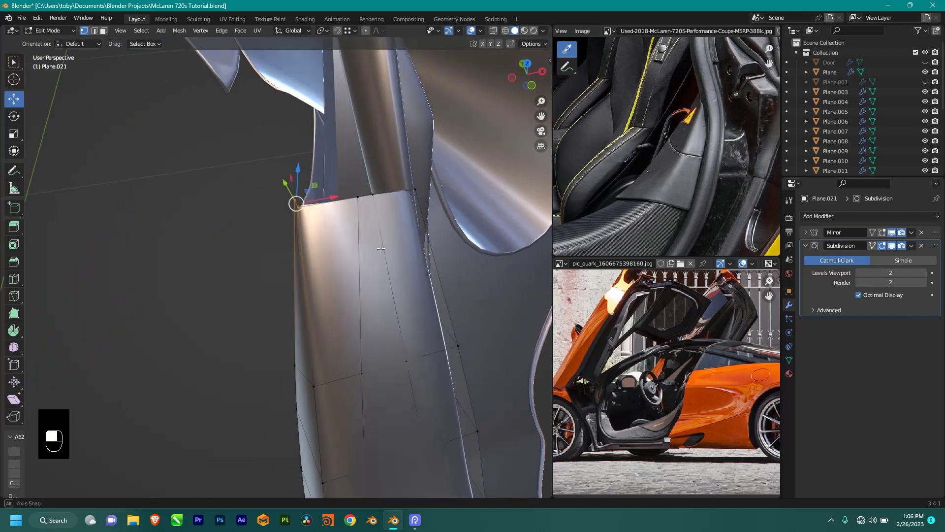
{"action": "key", "text": "KP_3"}
{"action": "key", "text": "shift+z"}
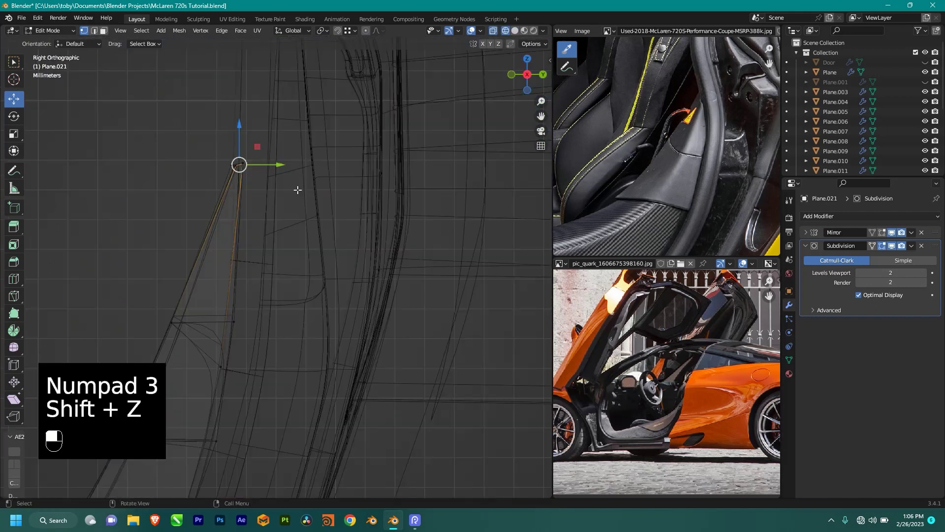
{"action": "key", "text": "g"}
{"action": "left_click", "coordinate": [307, 114]}
{"action": "mouse_move", "coordinate": [306, 113]}
{"action": "middle_mouse_down"}
{"action": "mouse_move", "coordinate": [411, 185]}
{"action": "mouse_move", "coordinate": [378, 229]}
{"action": "mouse_move", "coordinate": [394, 242]}
{"action": "middle_mouse_up"}
- Vertex-slide the two middle vertices of the trim piece's upper edge upward with clamping off to level them with the raised inner corner
{"action": "key", "text": "shift+z"}
{"action": "left_click", "coordinate": [315, 215]}
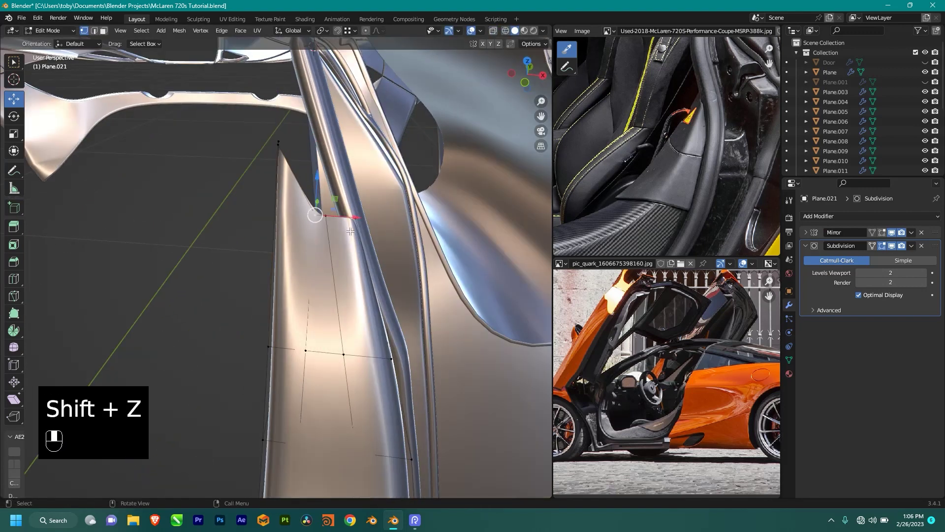
{"action": "key", "text": "g"}
{"action": "key", "text": "g"}
{"action": "key", "text": "c"}
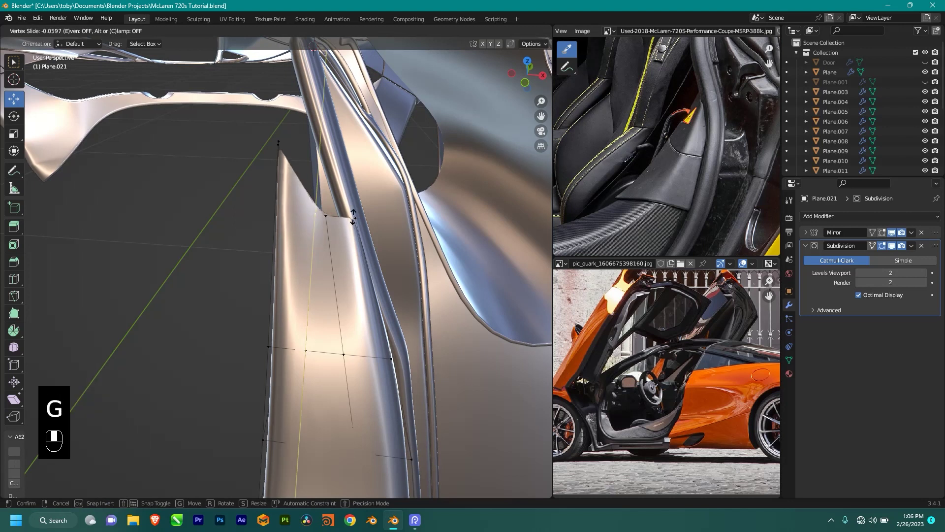
{"action": "left_click", "coordinate": [388, 402]}
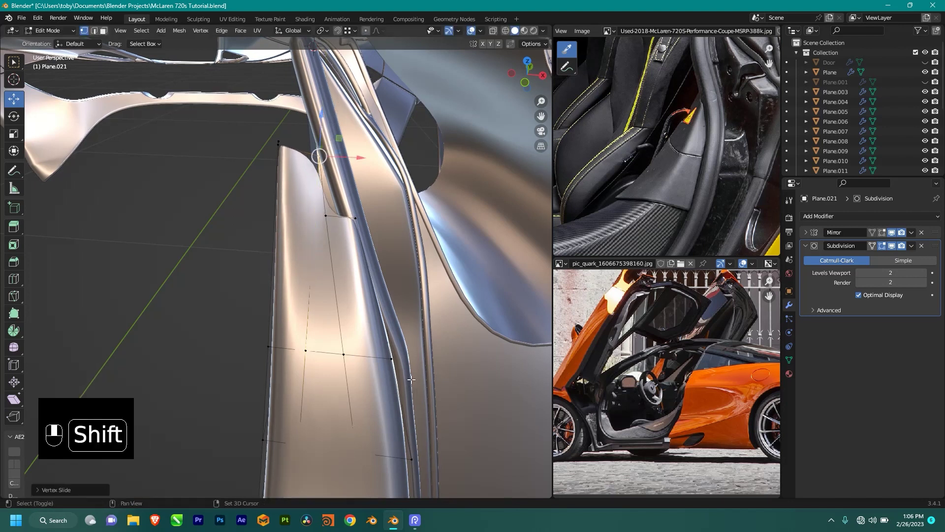
{"action": "middle_click_drag", "start_coordinate": [421, 182], "coordinate": [446, 268], "text": "shift"}
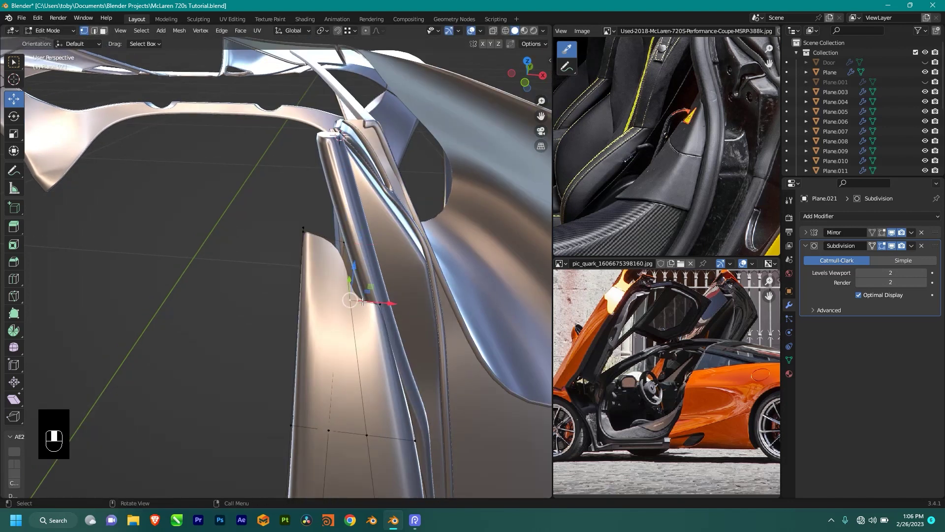
{"action": "key", "text": "g"}
{"action": "key", "text": "g"}
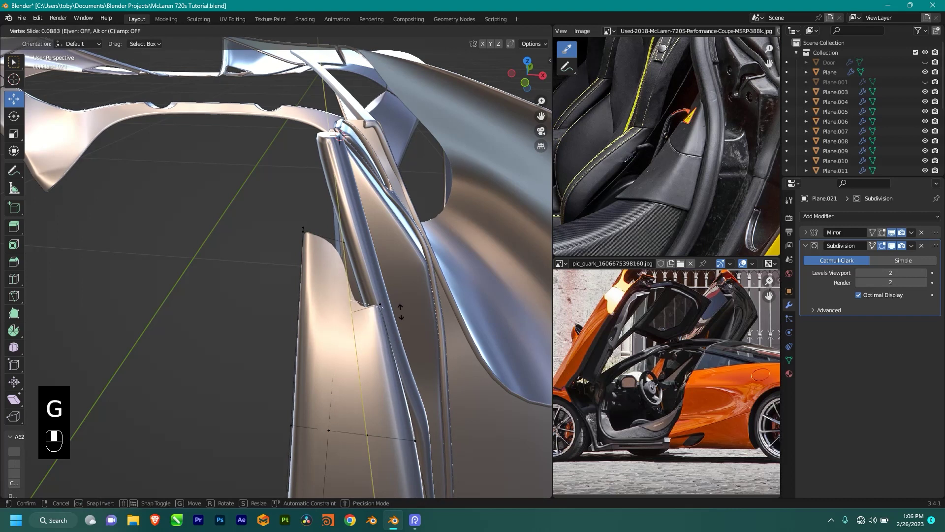
{"action": "key", "text": "shift"}
{"action": "left_click", "coordinate": [460, 172]}
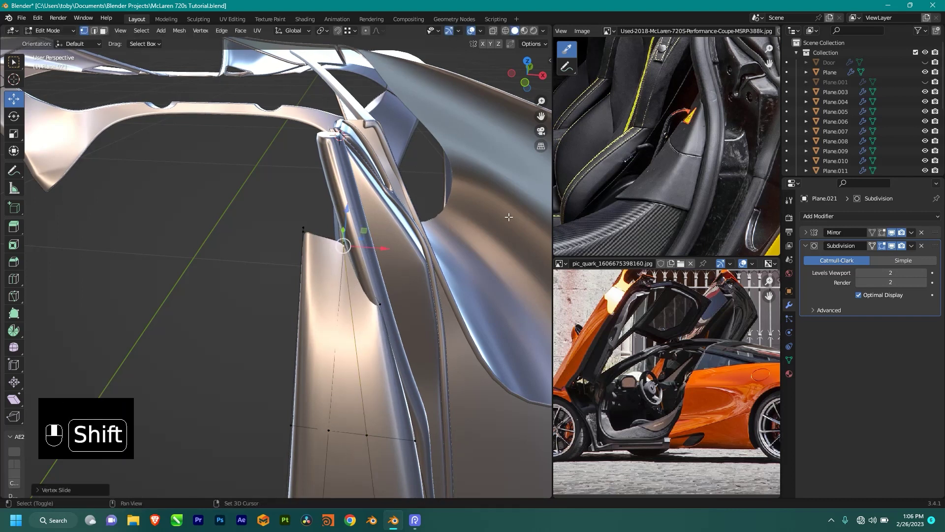
- Adjust the height of the inner corner at the trim piece's upper end along Z
{"action": "middle_click_drag", "start_coordinate": [455, 177], "coordinate": [417, 231], "text": "shift"}
{"action": "left_click_drag", "start_coordinate": [376, 259], "coordinate": [387, 260]}
{"action": "middle_click_drag", "start_coordinate": [387, 260], "coordinate": [437, 288]}
{"action": "middle_click_drag", "start_coordinate": [240, 205], "coordinate": [290, 148]}
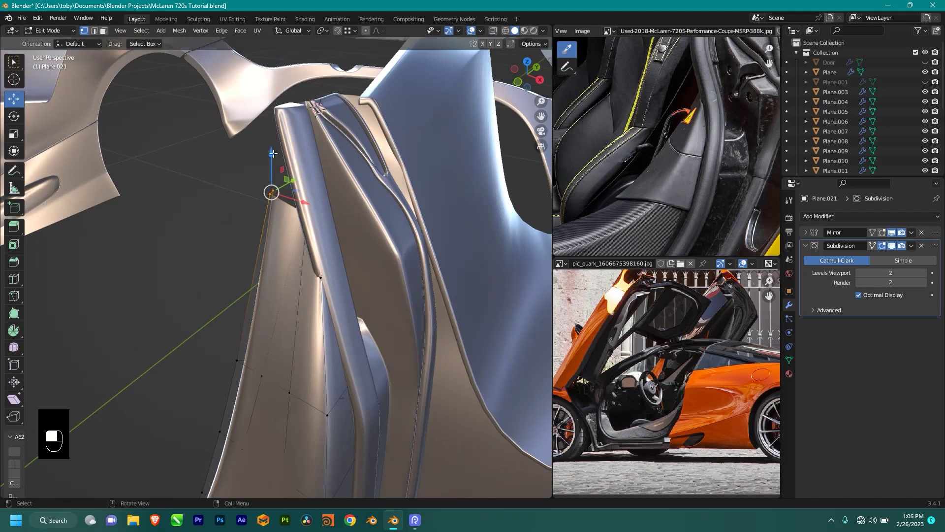
{"action": "key", "text": "g"}
{"action": "key", "text": "z"}
{"action": "left_click", "coordinate": [297, 134]}
- Nudge the middle vertices of the trim piece's upper edge along Y toward the door frame
{"action": "middle_click_drag", "start_coordinate": [297, 134], "coordinate": [315, 246]}
{"action": "key", "text": "g"}
{"action": "left_click_drag", "start_coordinate": [297, 280], "coordinate": [298, 280], "text": "shift"}
{"action": "middle_click_drag", "start_coordinate": [299, 279], "coordinate": [258, 300]}
{"action": "key", "text": "shift+z"}
{"action": "left_click", "coordinate": [266, 274]}
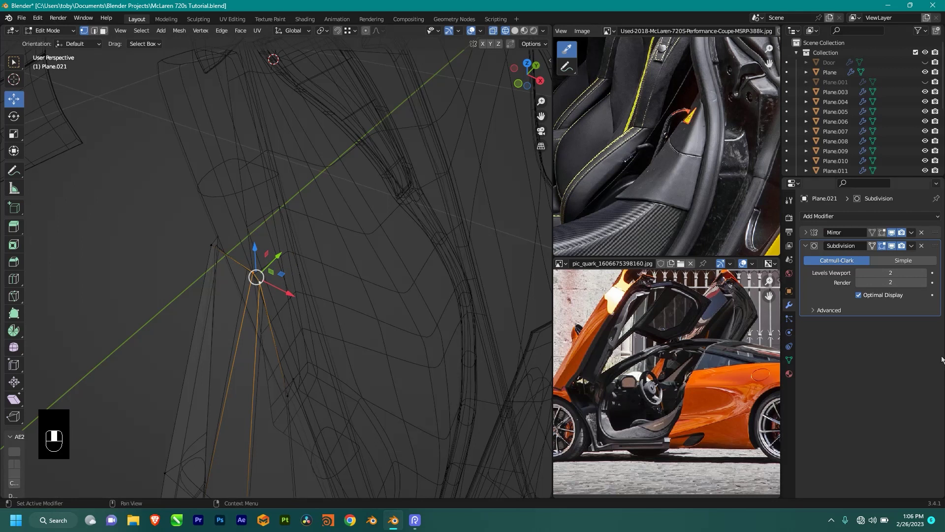
{"action": "left_click_drag", "start_coordinate": [277, 256], "coordinate": [271, 262], "text": "shift"}
- Refine the trim piece's upper-edge vertices along Y from a low angle, moving the last by about -0.002 m to close against the frame
{"action": "key", "text": "shift+z"}
{"action": "mouse_move", "coordinate": [272, 261]}
{"action": "middle_mouse_down"}
{"action": "mouse_move", "coordinate": [323, 276]}
{"action": "mouse_move", "coordinate": [355, 242]}
{"action": "middle_mouse_up"}
{"action": "mouse_move", "coordinate": [356, 242]}
{"action": "middle_mouse_down"}
{"action": "mouse_move", "coordinate": [388, 192]}
{"action": "mouse_move", "coordinate": [365, 160]}
{"action": "mouse_move", "coordinate": [347, 195]}
{"action": "middle_mouse_up"}
{"action": "key", "text": "g"}
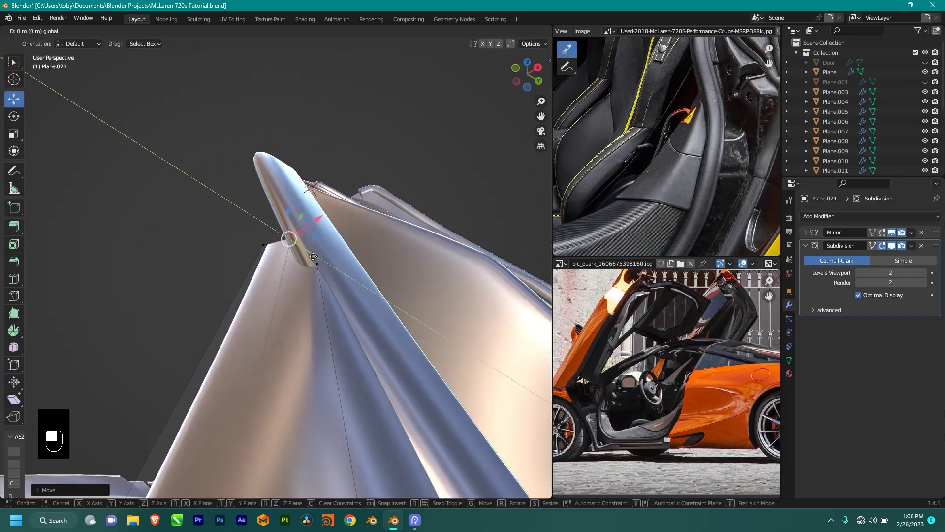
{"action": "key", "text": "shift"}
{"action": "left_click", "coordinate": [266, 227]}
{"action": "middle_click_drag", "start_coordinate": [276, 228], "coordinate": [288, 281]}
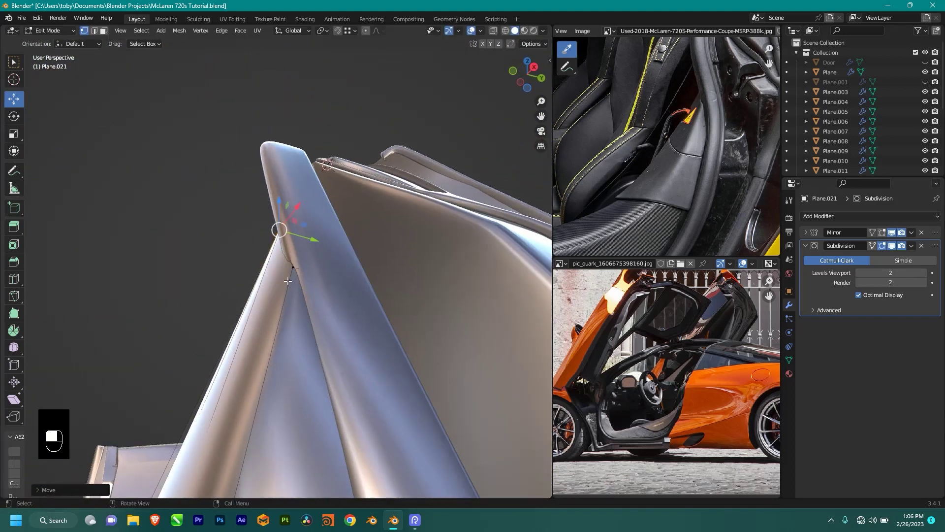
{"action": "key", "text": "g"}
{"action": "key", "text": "y"}
{"action": "key", "text": "shift"}
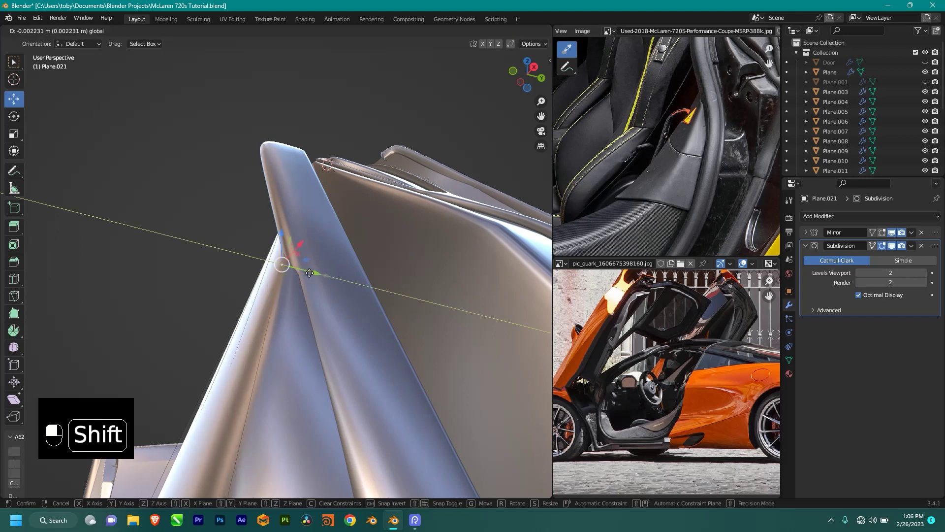
{"action": "left_click", "coordinate": [311, 273]}
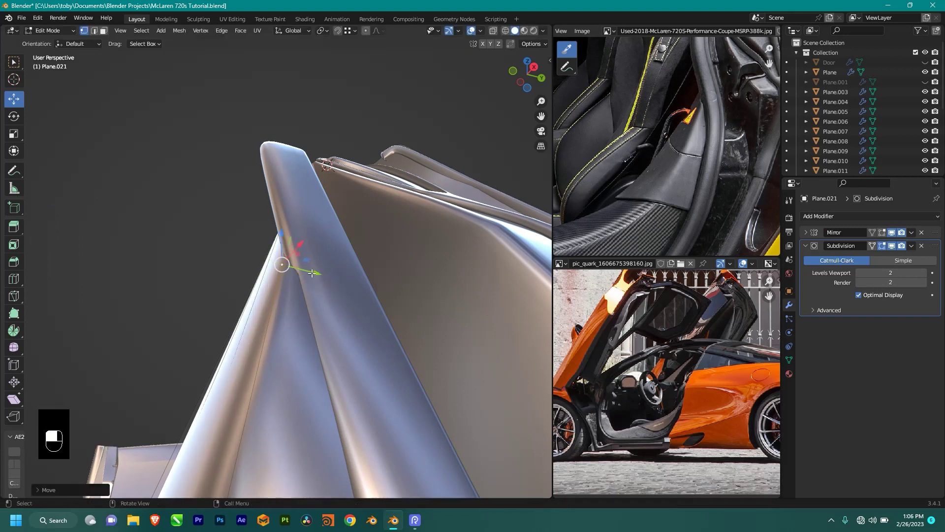
- Vertex-slide the two middle vertices of the trim piece's upper edge downward, out from under the door frame
{"action": "middle_click_drag", "start_coordinate": [332, 275], "coordinate": [292, 251]}
{"action": "key", "text": "g"}
{"action": "key", "text": "g"}
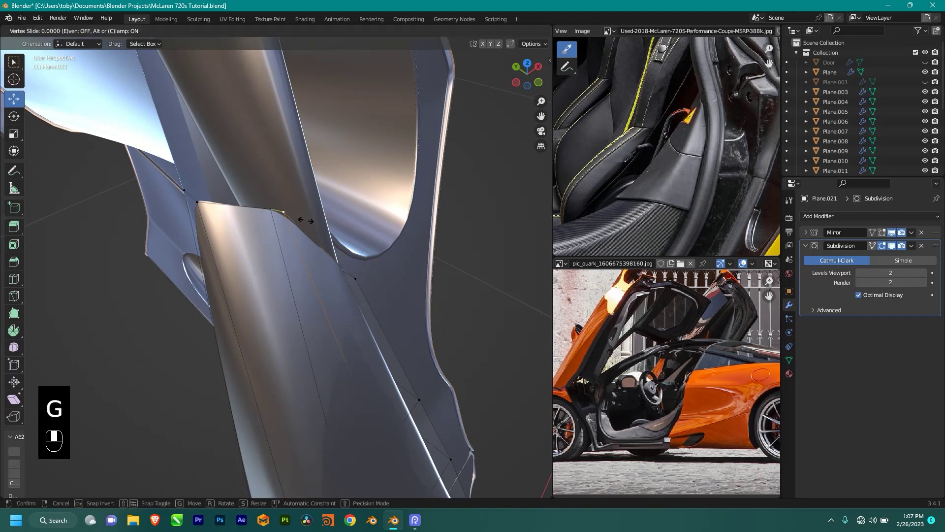
{"action": "key", "text": "shift"}
{"action": "left_click", "coordinate": [260, 209]}
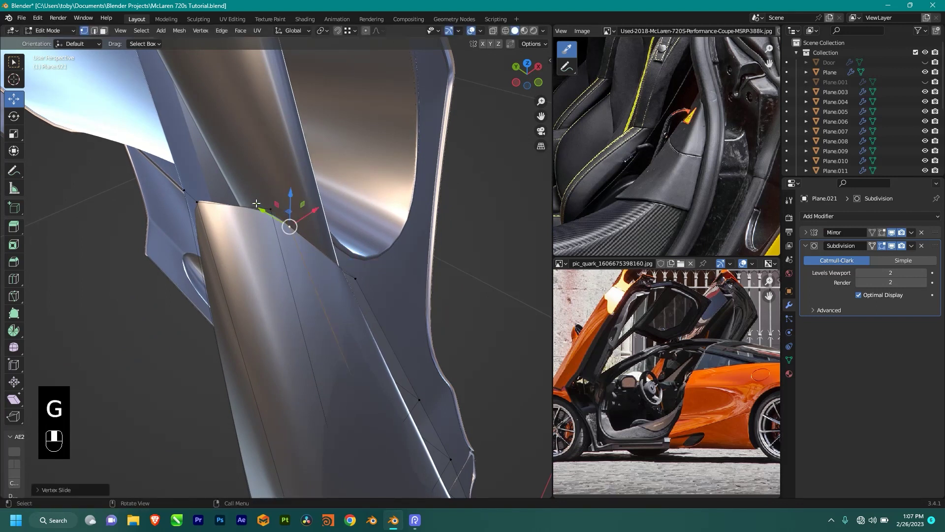
{"action": "key", "text": "g"}
{"action": "key", "text": "g"}
{"action": "key", "text": "shift"}
{"action": "left_click", "coordinate": [265, 211]}
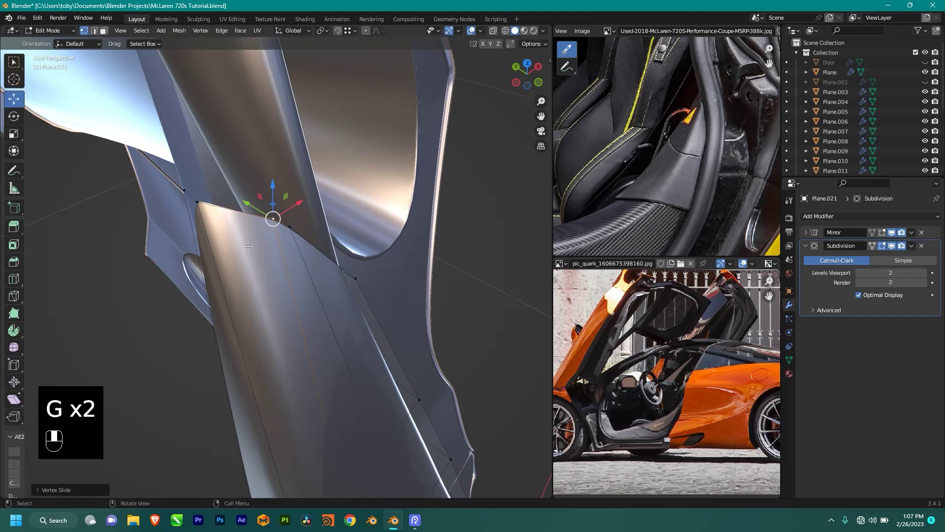
- Vertex-slide the corner vertex at the trim piece's upper end up along its side edge
{"action": "middle_click_drag", "start_coordinate": [265, 211], "coordinate": [202, 187]}
{"action": "key", "text": "g"}
{"action": "key", "text": "g"}
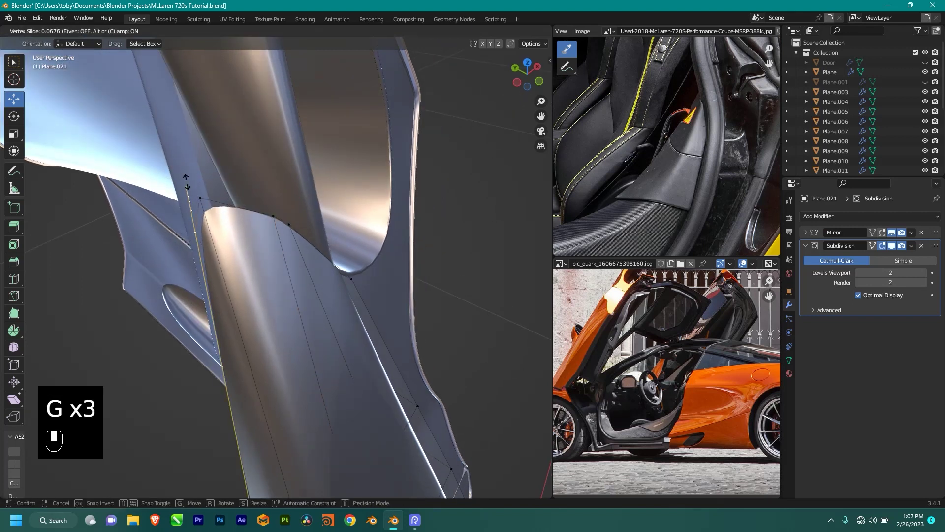
{"action": "left_click", "coordinate": [185, 178]}
- Examine the seat-side sill trim in both reference photos and compare its upper end with the model
{"action": "middle_click_drag", "start_coordinate": [186, 177], "coordinate": [331, 211]}
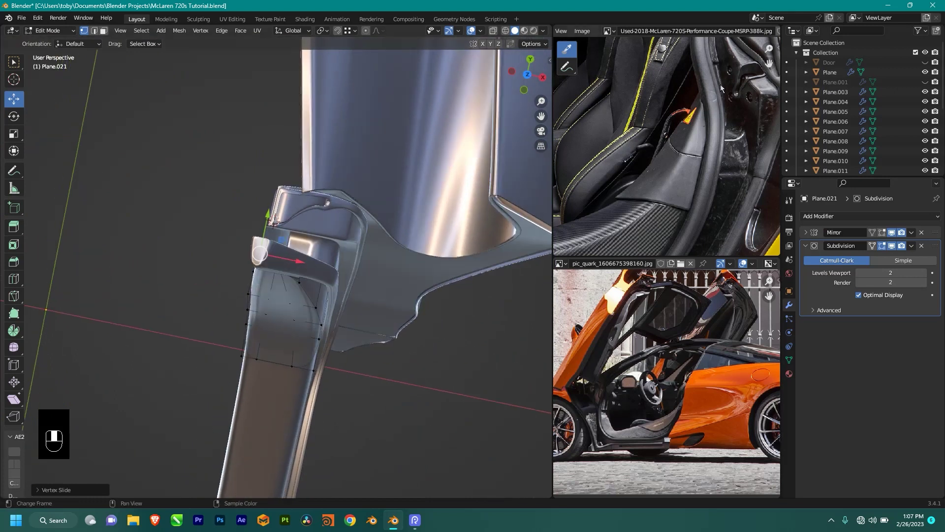
{"action": "scroll", "coordinate": [758, 104], "scroll_direction": "up", "scroll_amount": 2}
{"action": "scroll", "coordinate": [696, 88], "scroll_direction": "down", "scroll_amount": 4}
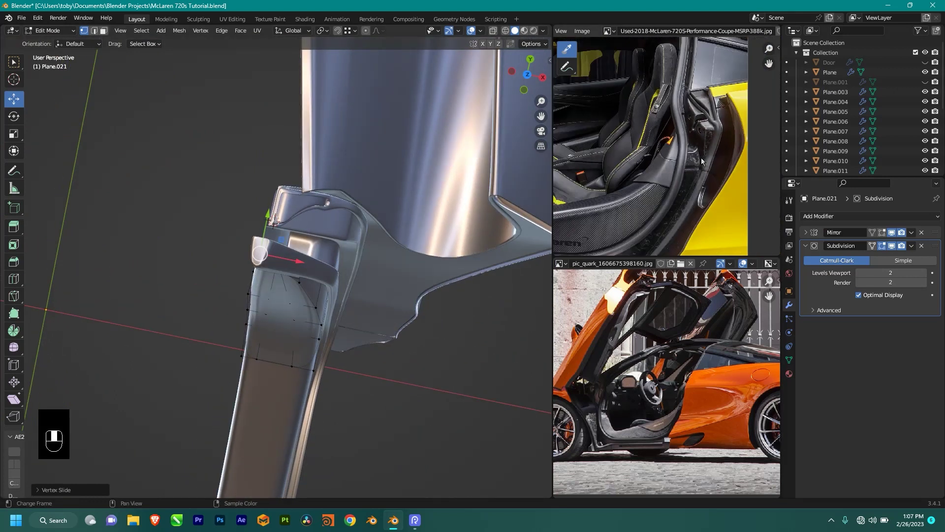
{"action": "scroll", "coordinate": [702, 163], "scroll_direction": "up", "scroll_amount": 2}
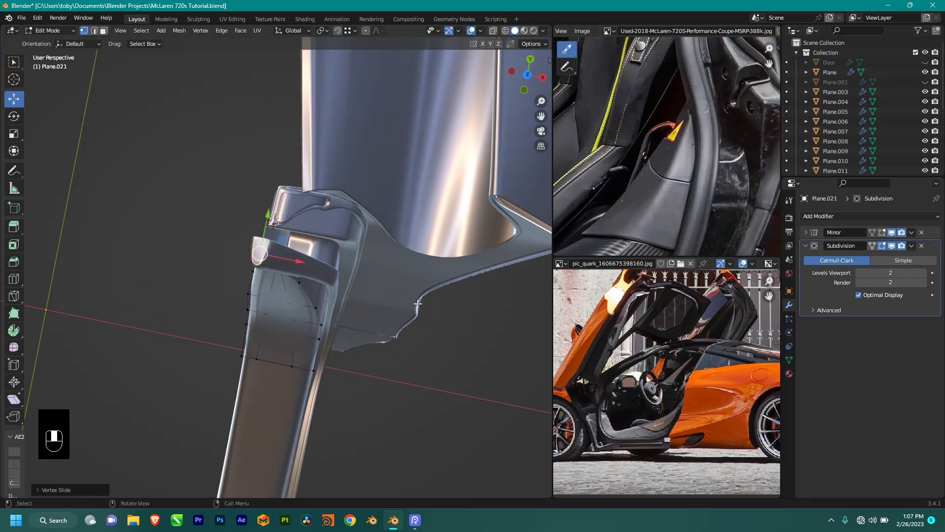
{"action": "middle_click_drag", "start_coordinate": [343, 311], "coordinate": [231, 228]}
{"action": "scroll", "coordinate": [677, 416], "scroll_direction": "up", "scroll_amount": 4}
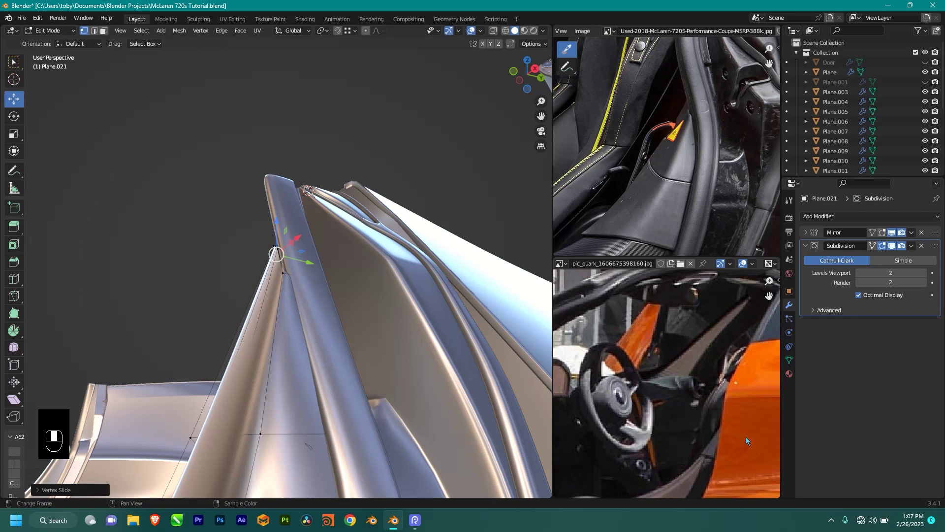
{"action": "middle_click_drag", "start_coordinate": [717, 382], "coordinate": [709, 306]}
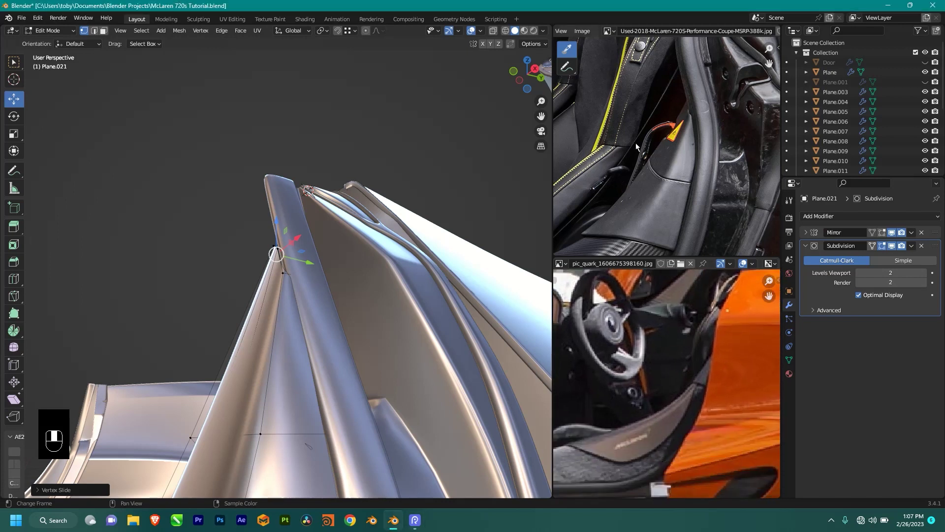
- Nudge the vertices at the trim piece's upper end to close the edge against the door frame
{"action": "mouse_move", "coordinate": [292, 239]}
{"action": "middle_mouse_down"}
{"action": "mouse_move", "coordinate": [252, 235]}
{"action": "mouse_move", "coordinate": [265, 261]}
{"action": "mouse_move", "coordinate": [283, 236]}
{"action": "middle_mouse_up"}
{"action": "left_click_drag", "start_coordinate": [283, 235], "coordinate": [283, 236]}
{"action": "middle_click_drag", "start_coordinate": [283, 235], "coordinate": [324, 252]}
{"action": "left_click_drag", "start_coordinate": [324, 252], "coordinate": [320, 271], "text": "shift"}
{"action": "middle_click_drag", "start_coordinate": [320, 271], "coordinate": [315, 329]}
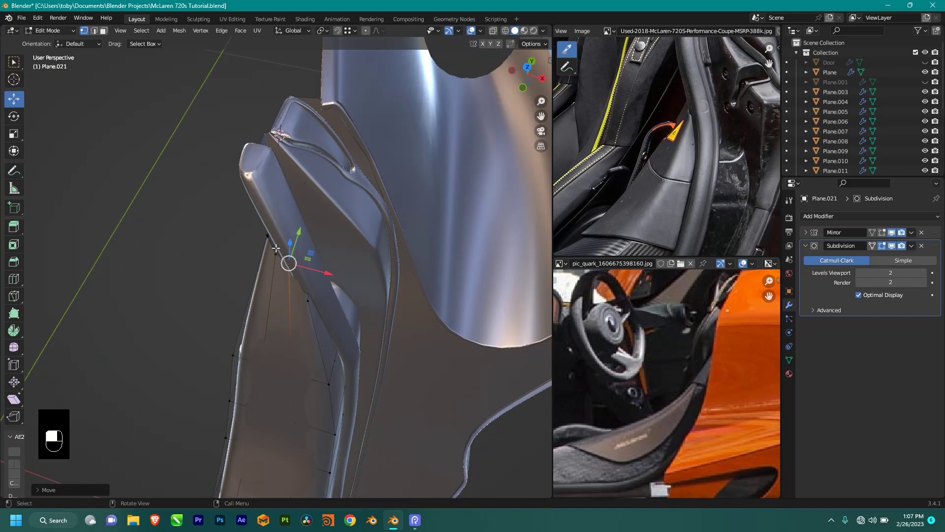
{"action": "scroll", "coordinate": [309, 236], "scroll_direction": "up", "scroll_amount": 3}
{"action": "left_click_drag", "start_coordinate": [308, 231], "coordinate": [308, 240]}
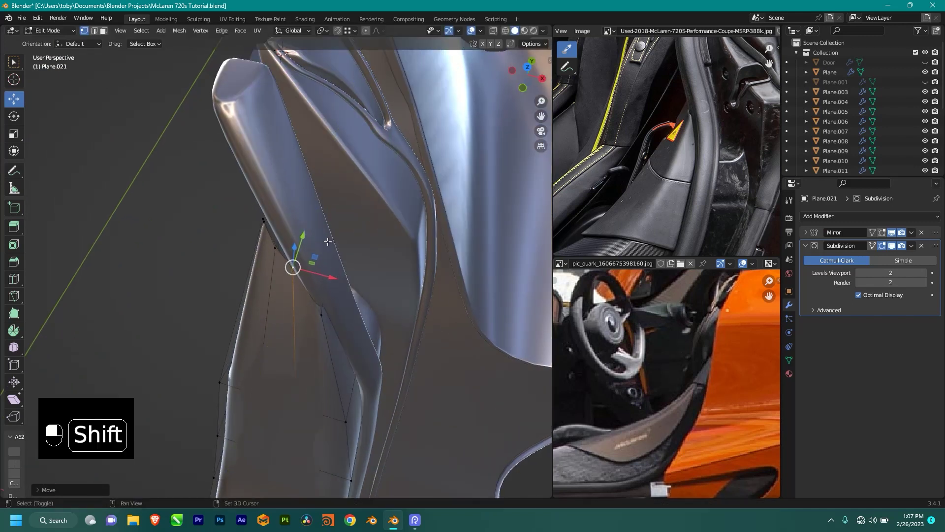
- Move a middle vertex of the trim piece's upper edge slightly along X, starting with about 0.002 m
{"action": "middle_click_drag", "start_coordinate": [307, 240], "coordinate": [279, 243]}
{"action": "left_click_drag", "start_coordinate": [303, 241], "coordinate": [345, 242]}
{"action": "middle_click_drag", "start_coordinate": [345, 242], "coordinate": [274, 210]}
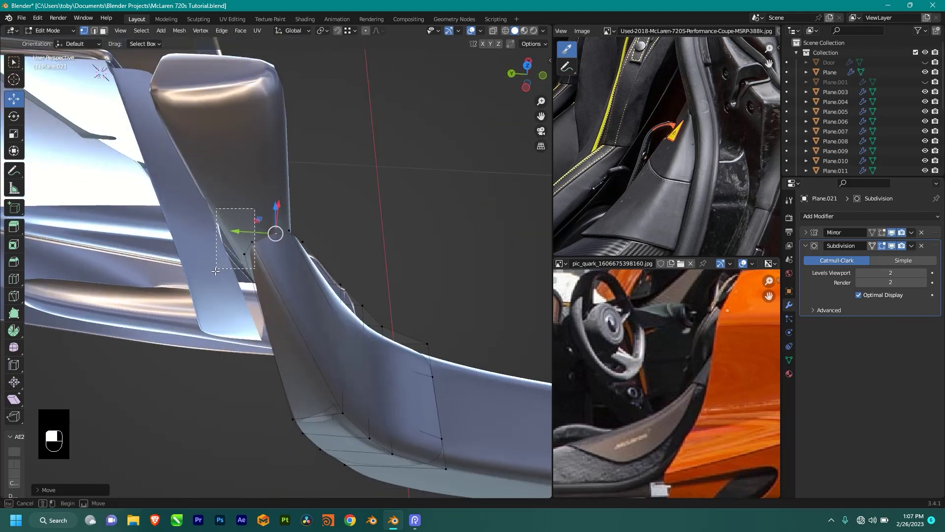
{"action": "middle_click_drag", "start_coordinate": [243, 246], "coordinate": [270, 249]}
{"action": "left_click_drag", "start_coordinate": [254, 227], "coordinate": [254, 201], "text": "shift"}
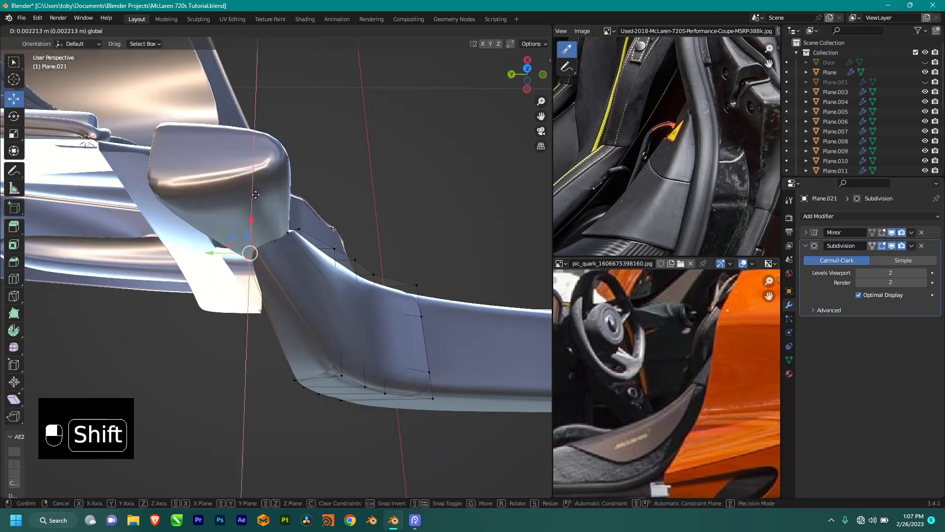
{"action": "left_click_drag", "start_coordinate": [271, 153], "coordinate": [271, 154], "text": "shift"}
- Make small precision moves on the remaining upper-edge vertices of the trim piece and check the surface in Object Mode
{"action": "middle_click_drag", "start_coordinate": [271, 155], "coordinate": [294, 255]}
{"action": "middle_click_drag", "start_coordinate": [327, 212], "coordinate": [306, 217]}
{"action": "left_click_drag", "start_coordinate": [308, 216], "coordinate": [322, 217], "text": "shift"}
{"action": "middle_click_drag", "start_coordinate": [321, 218], "coordinate": [336, 255]}
{"action": "left_click_drag", "start_coordinate": [358, 237], "coordinate": [357, 239], "text": "shift"}
{"action": "middle_click_drag", "start_coordinate": [357, 238], "coordinate": [387, 244]}
{"action": "key", "text": "Tab"}
{"action": "scroll", "coordinate": [305, 237], "scroll_direction": "up", "scroll_amount": 3}
{"action": "key", "text": "Tab"}
{"action": "middle_click_drag", "start_coordinate": [237, 266], "coordinate": [189, 261]}
- Edit the sill panel and shift its vertices beneath the trim piece so the two parts overlap cleanly
{"action": "key", "text": "Tab"}
{"action": "scroll", "coordinate": [196, 271], "scroll_direction": "down", "scroll_amount": 2}
{"action": "left_click", "coordinate": [346, 456]}
{"action": "key", "text": "Tab"}
{"action": "key", "text": "shift+z"}
{"action": "left_click", "coordinate": [202, 222], "text": "shift"}
{"action": "key", "text": "shift+z"}
{"action": "middle_click_drag", "start_coordinate": [270, 283], "coordinate": [176, 325]}
{"action": "middle_click_drag", "start_coordinate": [266, 231], "coordinate": [335, 243]}
{"action": "left_click", "coordinate": [302, 237]}
{"action": "left_click_drag", "start_coordinate": [332, 219], "coordinate": [311, 217]}
{"action": "key", "text": "Tab"}
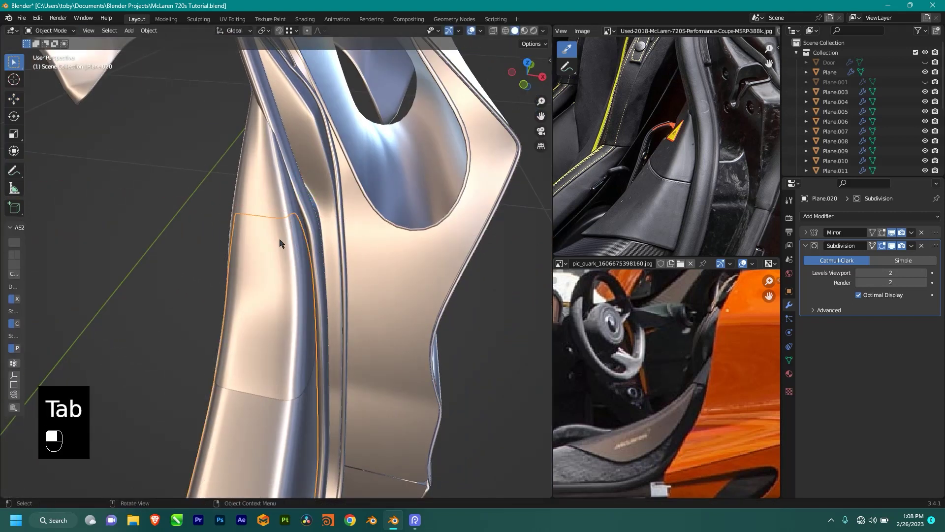
- Edge-slide the middle cross loop of the rear trim piece along its length, following the seam in the reference photo
{"action": "key", "text": "Tab"}
{"action": "middle_click_drag", "start_coordinate": [267, 220], "coordinate": [451, 232]}
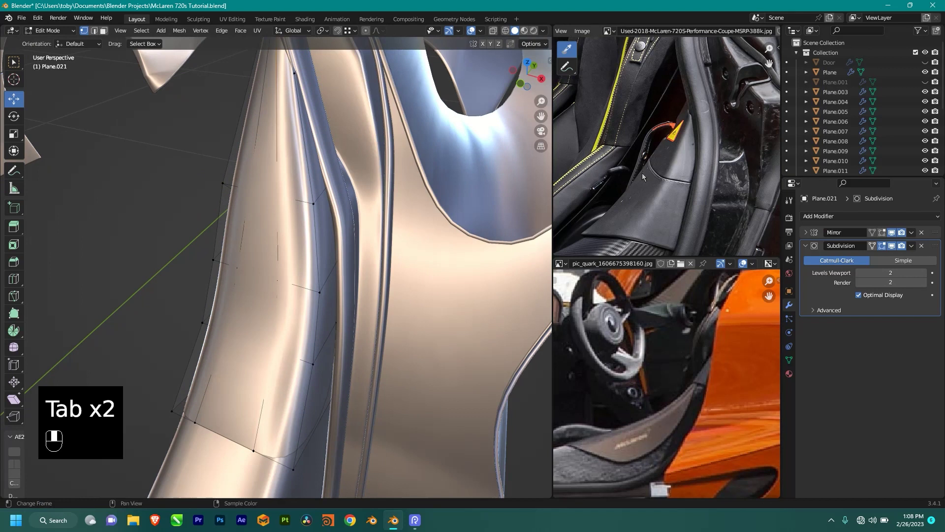
{"action": "middle_click_drag", "start_coordinate": [548, 218], "coordinate": [342, 251]}
{"action": "mouse_move", "coordinate": [272, 250]}
{"action": "middle_mouse_down"}
{"action": "mouse_move", "coordinate": [344, 245]}
{"action": "mouse_move", "coordinate": [273, 243]}
{"action": "mouse_move", "coordinate": [359, 264]}
{"action": "mouse_move", "coordinate": [295, 271]}
{"action": "mouse_move", "coordinate": [259, 260]}
{"action": "middle_mouse_up"}
{"action": "middle_click_drag", "start_coordinate": [306, 307], "coordinate": [337, 296]}
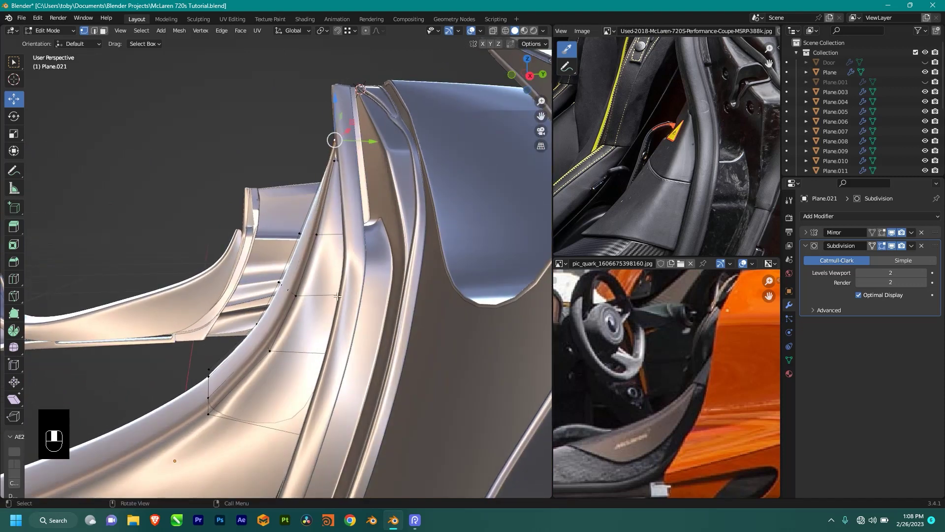
{"action": "key", "text": "g"}
{"action": "key", "text": "g"}
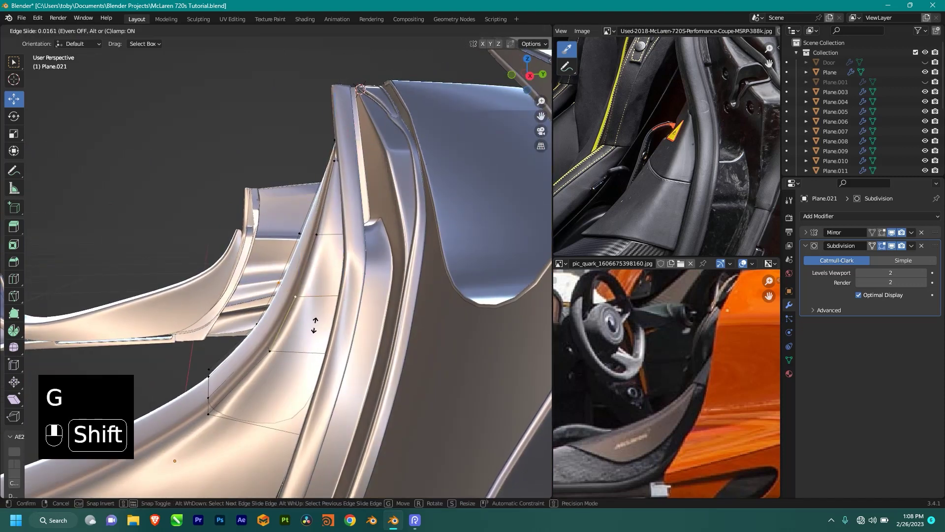
{"action": "left_click", "coordinate": [289, 409]}
- Knife-cut a curved line across the trim piece from its inner side to its outer side
{"action": "middle_click_drag", "start_coordinate": [289, 409], "coordinate": [344, 315]}
{"action": "key", "text": "k"}
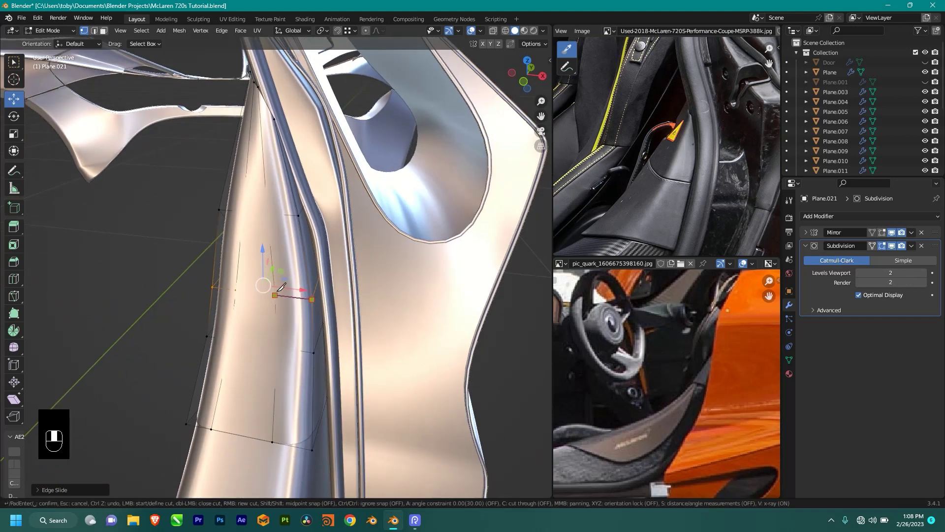
{"action": "middle_click_drag", "start_coordinate": [282, 295], "coordinate": [263, 302]}
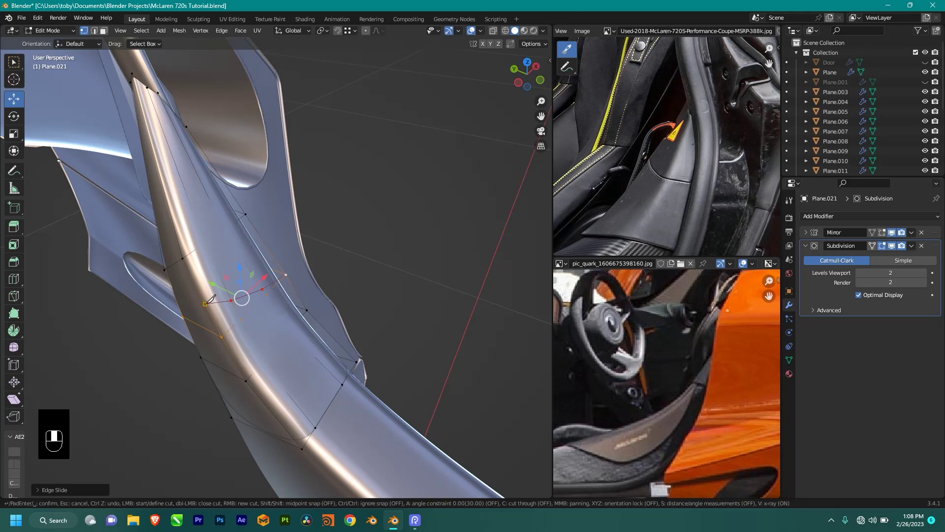
{"action": "middle_click_drag", "start_coordinate": [229, 306], "coordinate": [220, 284]}
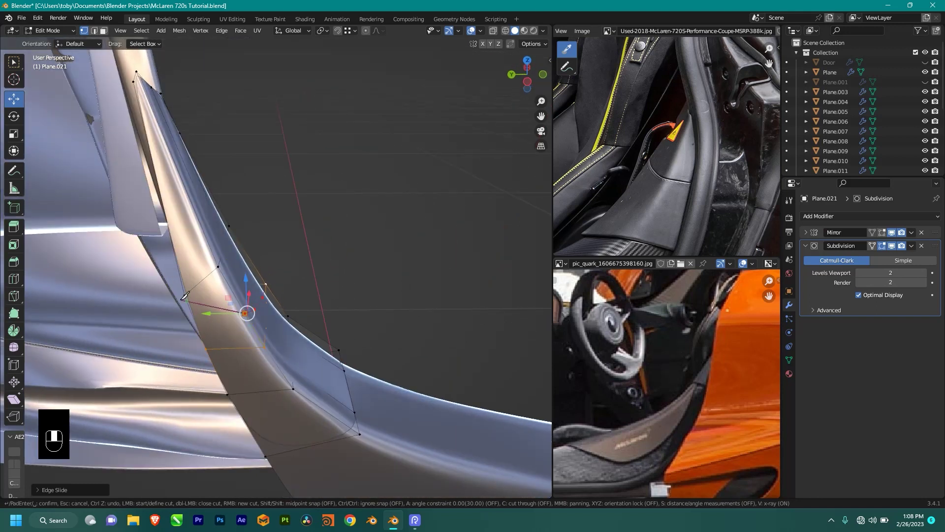
{"action": "key", "text": "Return"}
- Vertex-slide the points of the new cut along their edges to shape a smooth curved seam
{"action": "middle_click_drag", "start_coordinate": [187, 294], "coordinate": [225, 292]}
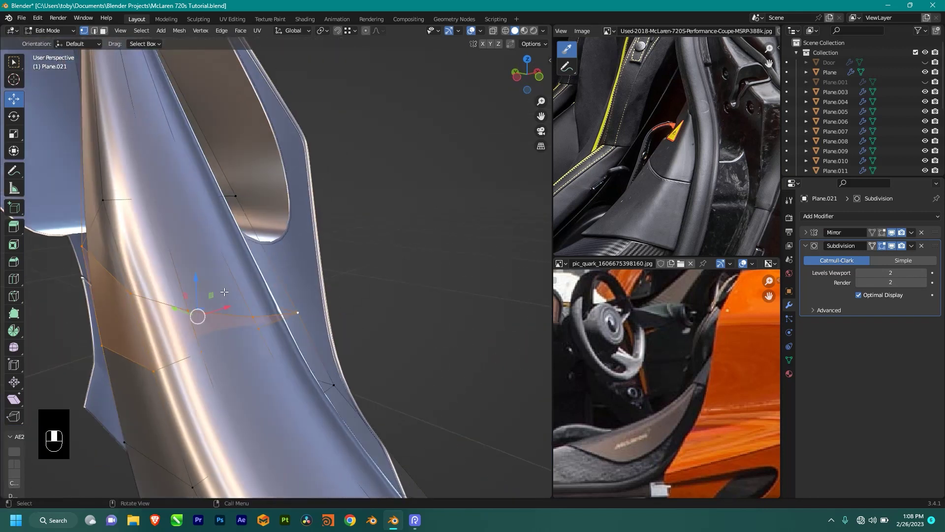
{"action": "left_click", "coordinate": [123, 292]}
{"action": "key", "text": "g"}
{"action": "key", "text": "g"}
{"action": "left_click", "coordinate": [173, 232]}
{"action": "middle_click_drag", "start_coordinate": [174, 232], "coordinate": [314, 301]}
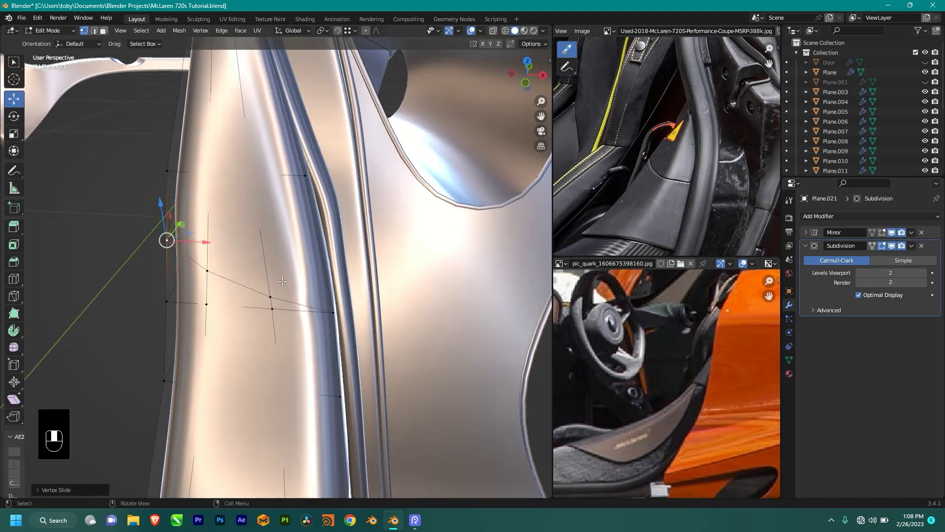
{"action": "key", "text": "g"}
{"action": "key", "text": "g"}
{"action": "left_click", "coordinate": [297, 315]}
- Bevel the curved seam into a narrow one-segment strip and delete the strip to split the trim piece
{"action": "mouse_move", "coordinate": [297, 315]}
{"action": "middle_mouse_down"}
{"action": "mouse_move", "coordinate": [326, 325]}
{"action": "mouse_move", "coordinate": [274, 280]}
{"action": "mouse_move", "coordinate": [316, 302]}
{"action": "mouse_move", "coordinate": [231, 243]}
{"action": "middle_mouse_up"}
{"action": "key", "text": "shift+z"}
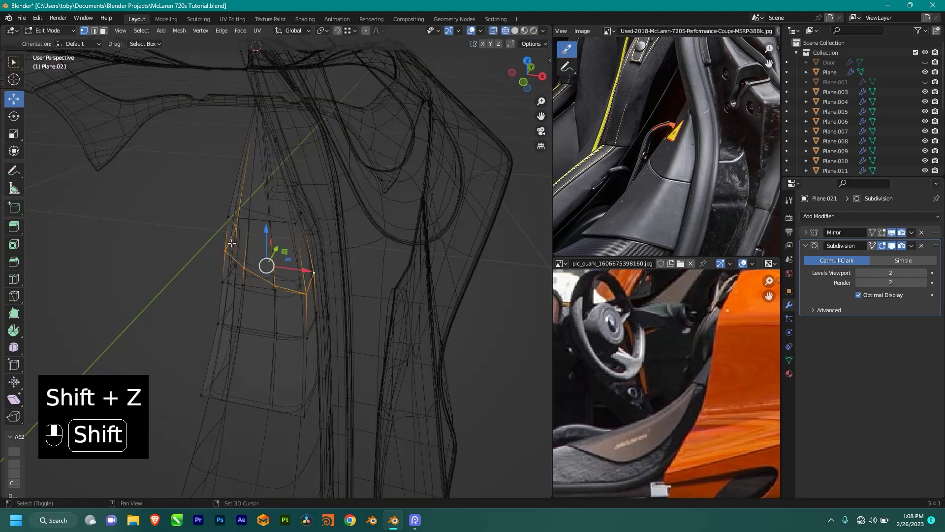
{"action": "middle_click_drag", "start_coordinate": [353, 278], "coordinate": [281, 277]}
{"action": "key", "text": "shift+z"}
{"action": "middle_click_drag", "start_coordinate": [344, 281], "coordinate": [328, 297]}
{"action": "middle_click_drag", "start_coordinate": [328, 297], "coordinate": [352, 283], "text": "shift"}
{"action": "key", "text": "ctrl+b"}
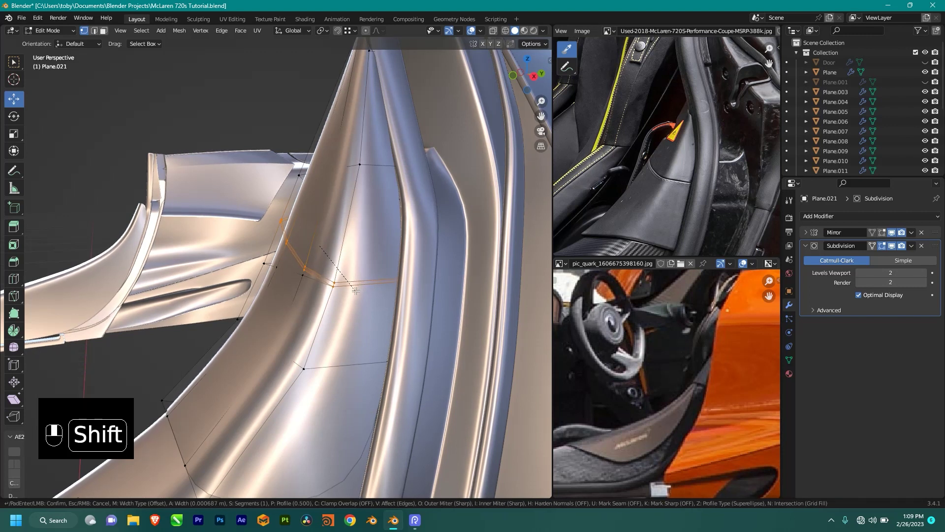
{"action": "left_click", "coordinate": [356, 291]}
{"action": "key", "text": "x"}
{"action": "left_click", "coordinate": [351, 313]}
- Edge-slide the selected loop beside the seam gap to tighten the rounded edge
{"action": "middle_click_drag", "start_coordinate": [351, 313], "coordinate": [147, 299]}
{"action": "key", "text": "g"}
{"action": "key", "text": "g"}
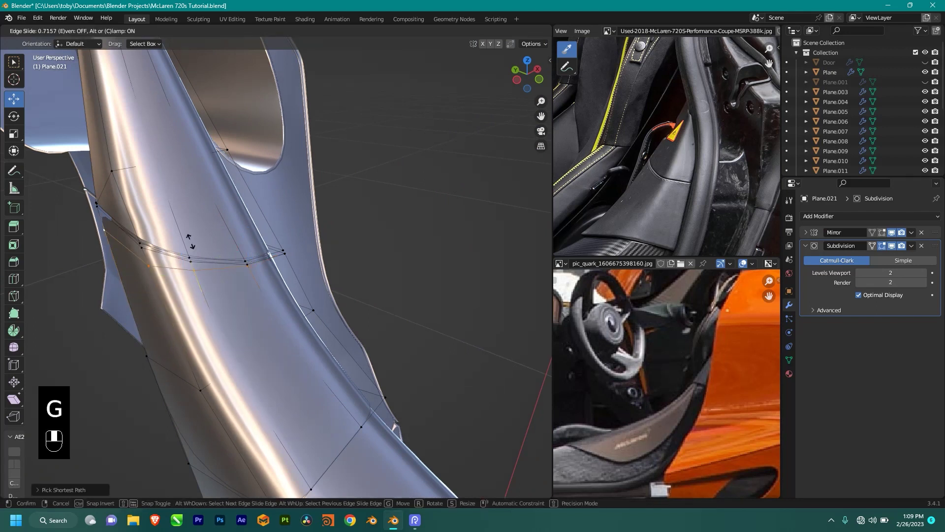
{"action": "middle_click_drag", "start_coordinate": [149, 142], "coordinate": [73, 147]}
{"action": "middle_click_drag", "start_coordinate": [355, 216], "coordinate": [394, 241], "text": "shift"}
{"action": "mouse_move", "coordinate": [408, 242]}
{"action": "middle_mouse_down"}
{"action": "mouse_move", "coordinate": [370, 242]}
{"action": "mouse_move", "coordinate": [488, 232]}
{"action": "mouse_move", "coordinate": [307, 270]}
{"action": "mouse_move", "coordinate": [275, 268]}
{"action": "mouse_move", "coordinate": [242, 246]}
{"action": "middle_mouse_up"}
{"action": "key", "text": "shift+z"}
{"action": "key", "text": "shift+z"}
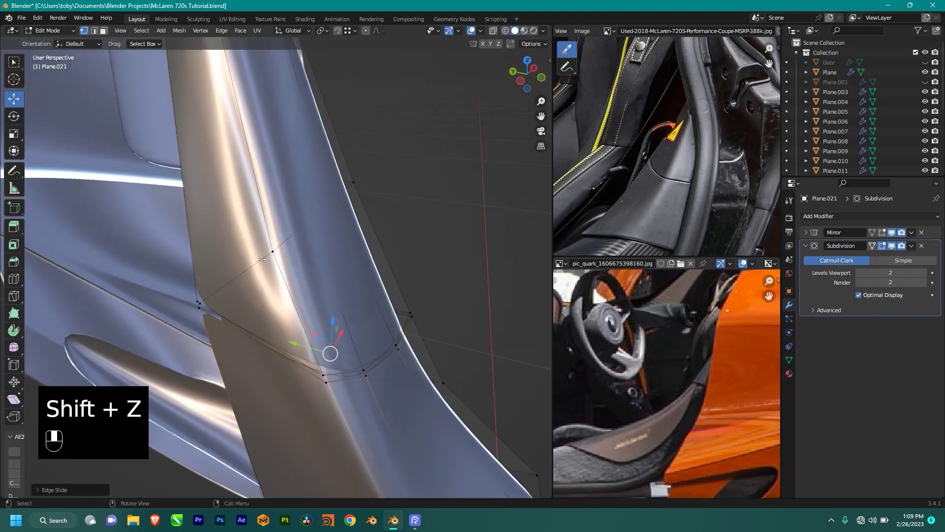
- Try to knife-cut a supporting edge above the seam from the inner vertex to the trim piece's outer side
{"action": "key", "text": "k"}
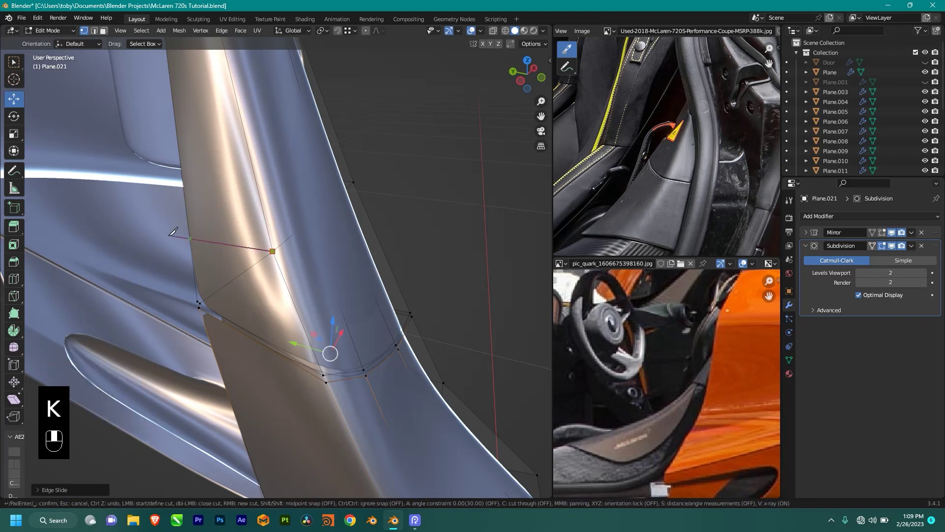
{"action": "key", "text": "Return"}
{"action": "middle_click_drag", "start_coordinate": [335, 323], "coordinate": [247, 325]}
{"action": "middle_click_drag", "start_coordinate": [246, 325], "coordinate": [455, 322], "text": "shift"}
{"action": "middle_click_drag", "start_coordinate": [315, 237], "coordinate": [311, 281], "text": "shift"}
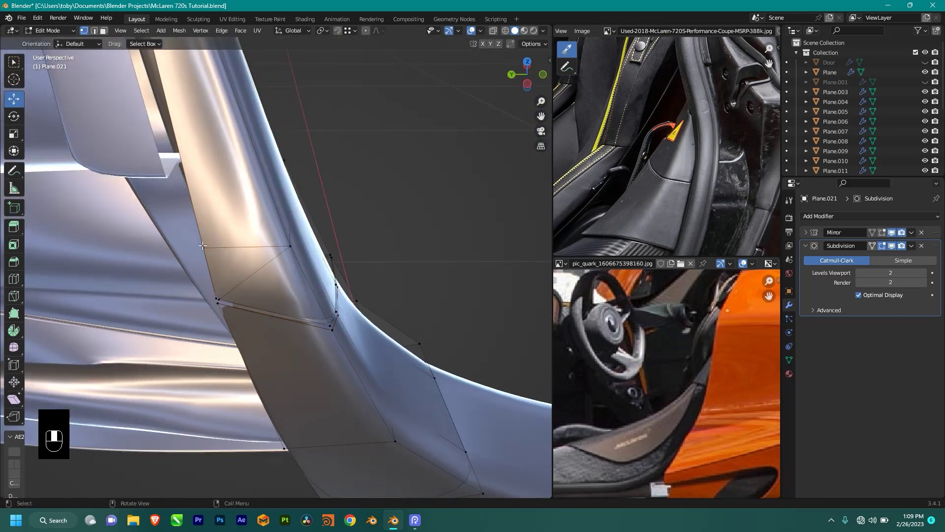
{"action": "left_click", "coordinate": [322, 314], "text": "ctrl+shift"}
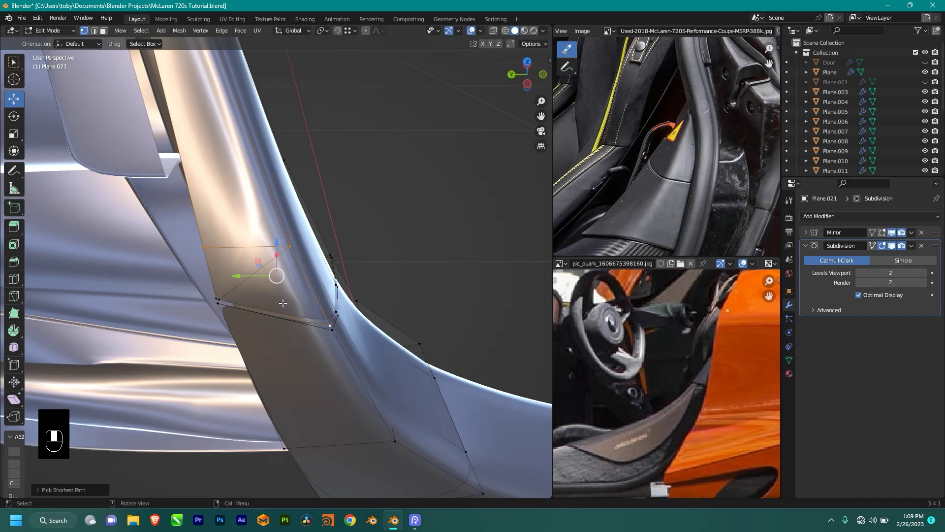
{"action": "key", "text": "ctrl+z"}
{"action": "middle_click_drag", "start_coordinate": [283, 303], "coordinate": [205, 235]}
{"action": "key", "text": "ctrl+z"}
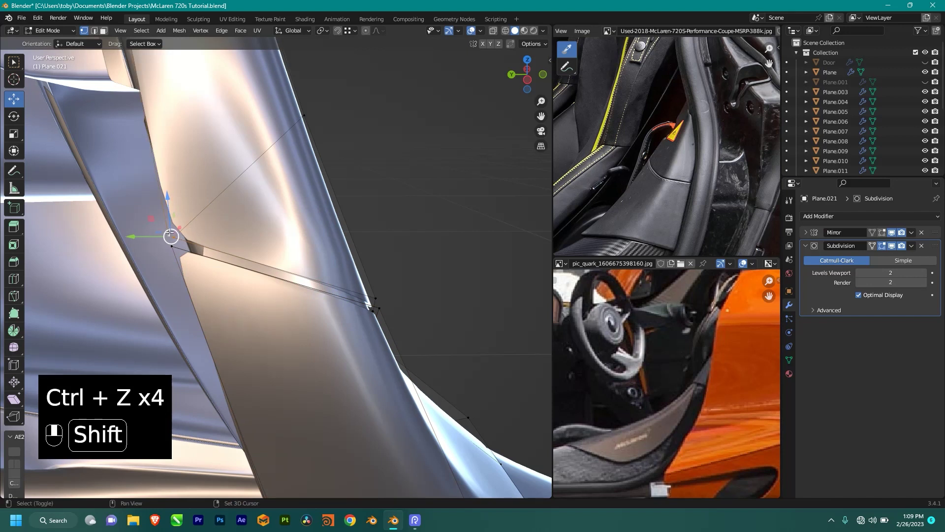
- Merge the doubled vertices at the seam's outer corner and knife-cut a supporting edge above the seam to the side border
{"action": "key", "text": "m"}
{"action": "left_click", "coordinate": [171, 286]}
{"action": "middle_click_drag", "start_coordinate": [171, 285], "coordinate": [270, 207]}
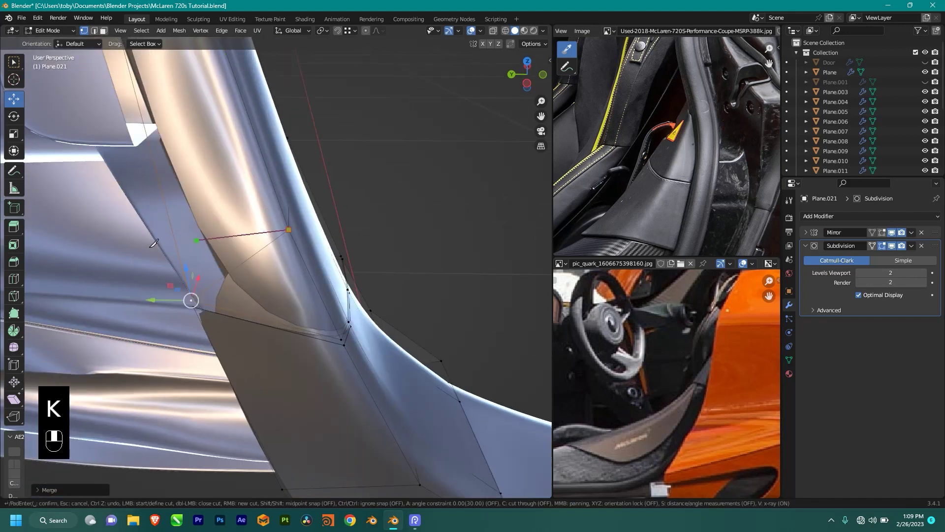
{"action": "key", "text": "Return"}
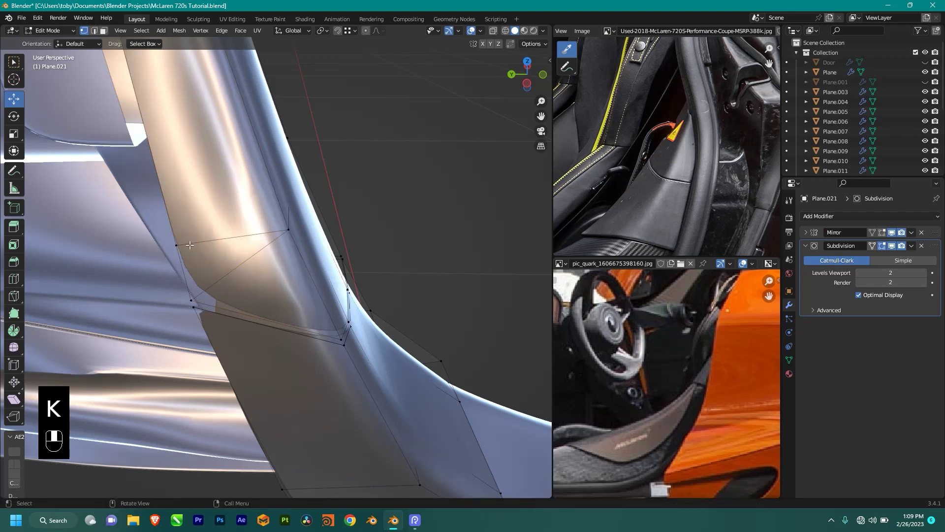
- Join the faces between the new supporting edge and the seam into a single face
{"action": "left_click", "coordinate": [337, 329], "text": "ctrl+shift"}
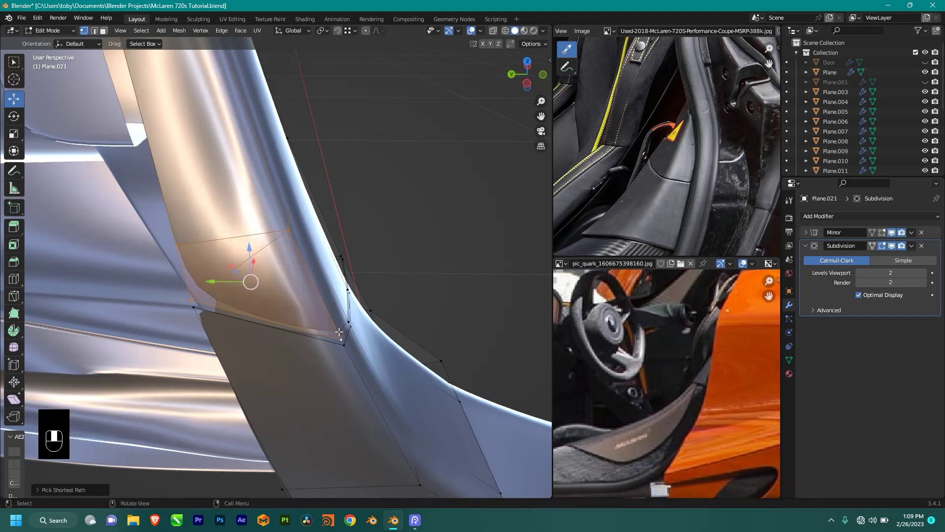
{"action": "key", "text": "f"}
{"action": "middle_click_drag", "start_coordinate": [334, 346], "coordinate": [274, 274]}
{"action": "middle_click_drag", "start_coordinate": [277, 278], "coordinate": [193, 270]}
- Try to merge vertices across the whole trim piece with its entire mesh selected
{"action": "key", "text": "a"}
{"action": "key", "text": "m"}
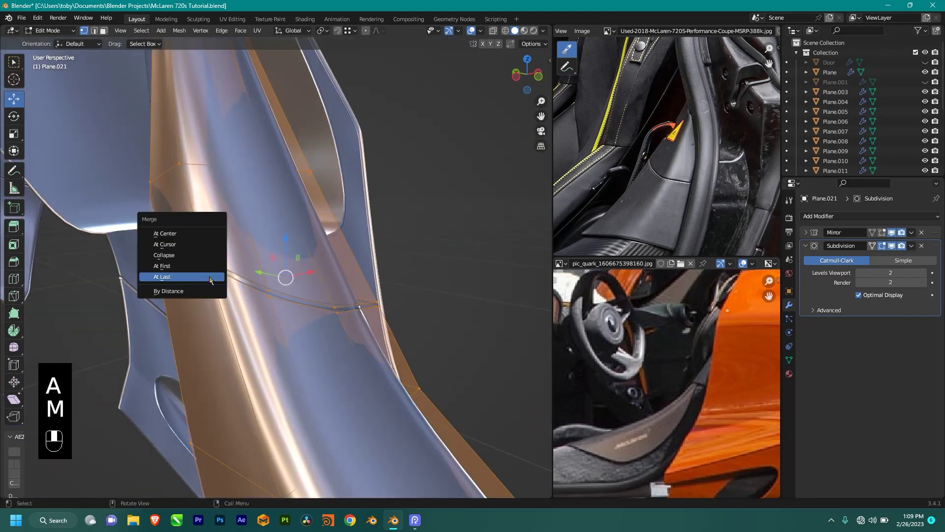
{"action": "left_click", "coordinate": [210, 277]}
{"action": "key", "text": "ctrl+z"}
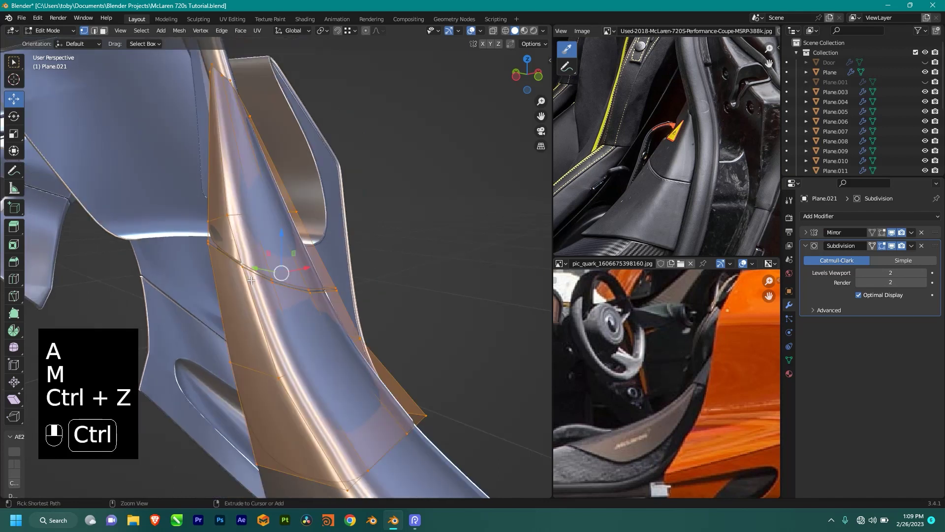
- Merge the rear trim piece's overlapping vertices by distance
{"action": "key", "text": "m"}
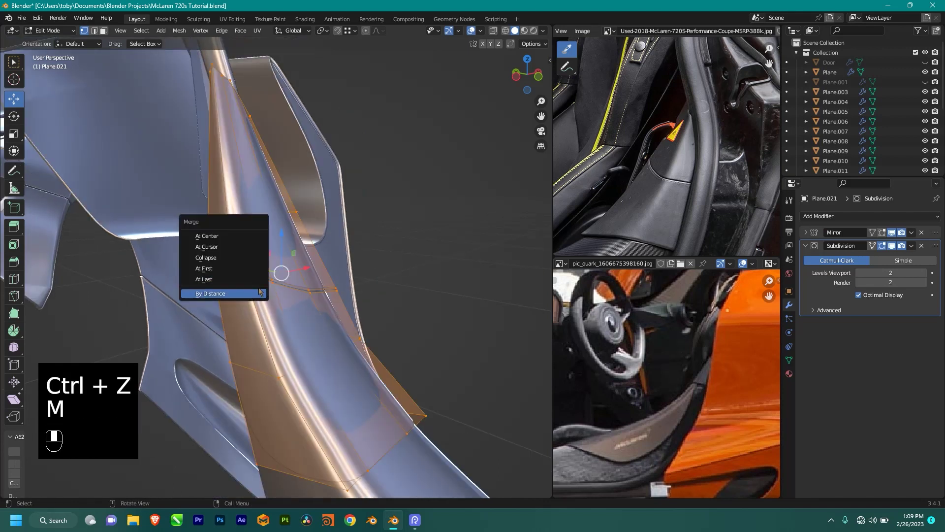
{"action": "left_click", "coordinate": [261, 294]}
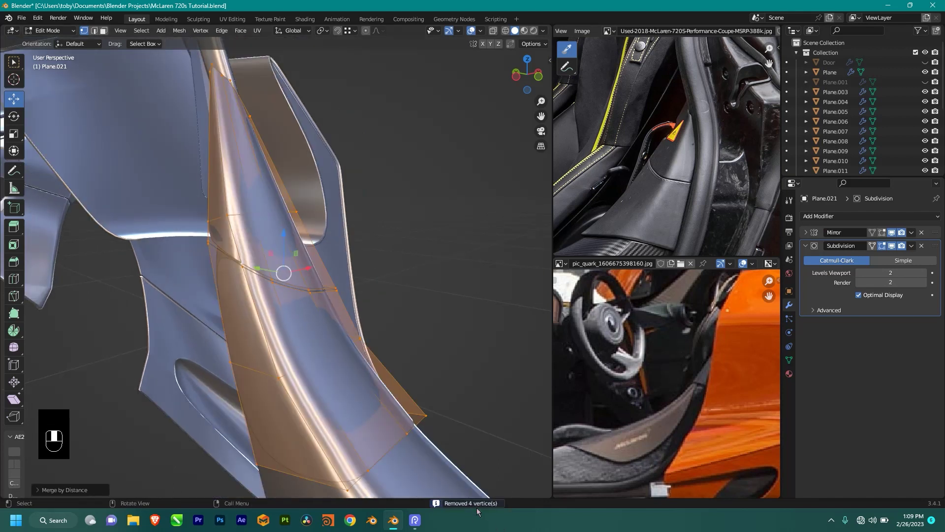
{"action": "scroll", "coordinate": [403, 352], "scroll_direction": "down", "scroll_amount": 1}
{"action": "middle_click_drag", "start_coordinate": [403, 352], "coordinate": [316, 305]}
{"action": "key", "text": "Tab"}
{"action": "scroll", "coordinate": [315, 310], "scroll_direction": "up", "scroll_amount": 2}
{"action": "key", "text": "Tab"}
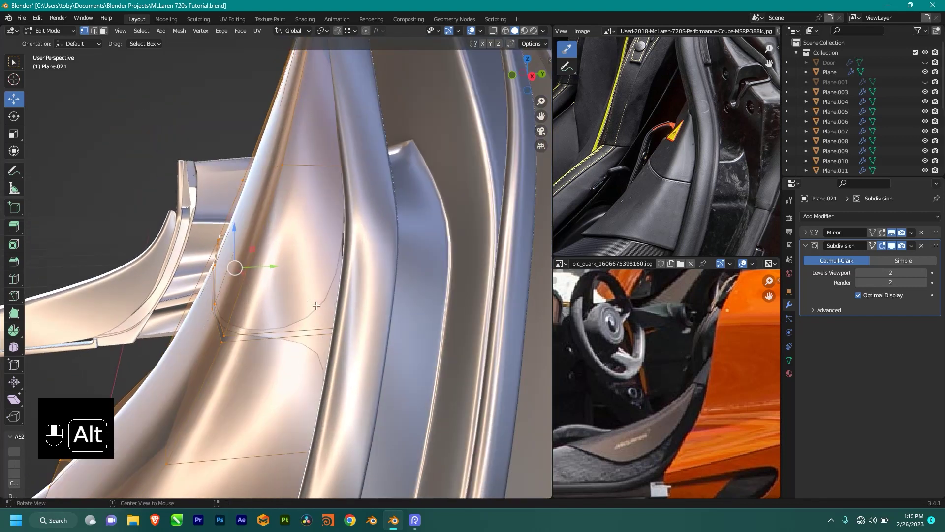
- Extrude all of the trim piece's faces along their normals by about 0.0021 m with even thickness
{"action": "key", "text": "alt+e"}
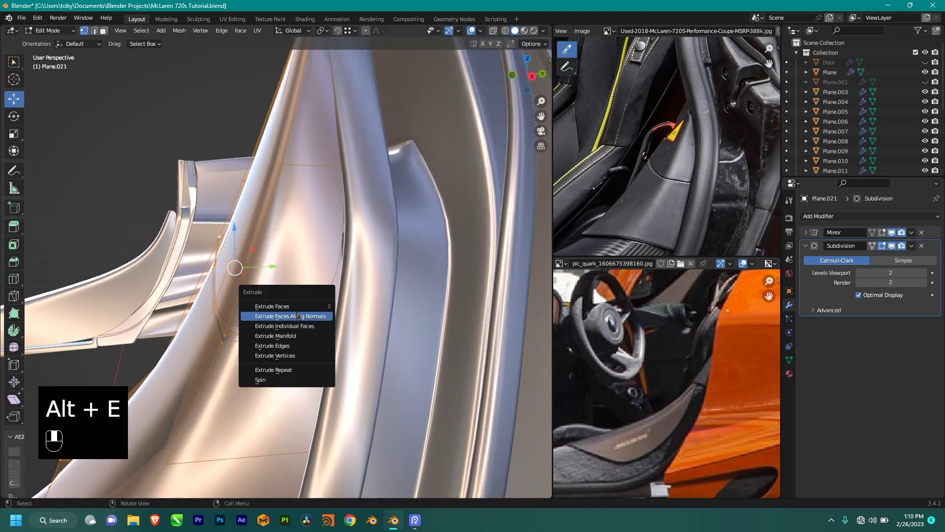
{"action": "left_click", "coordinate": [298, 316]}
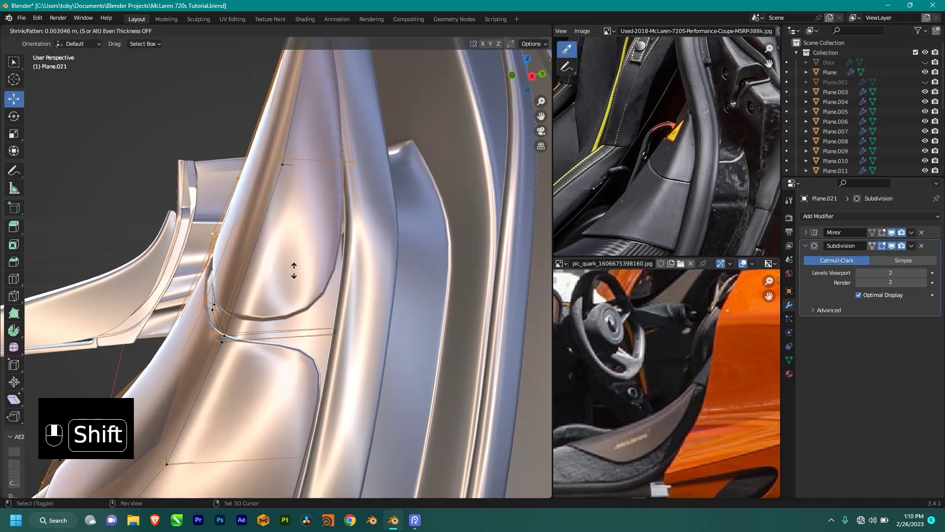
{"action": "key", "text": "s"}
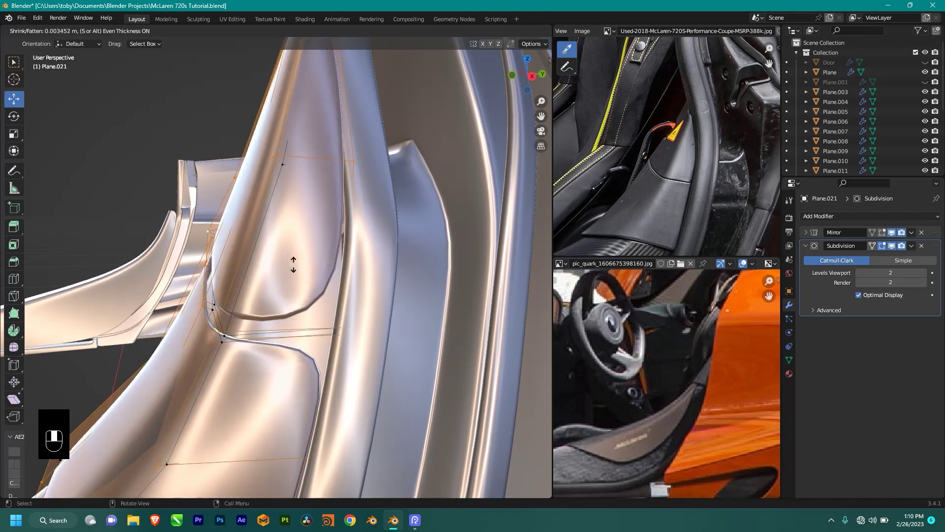
{"action": "key", "text": "shift"}
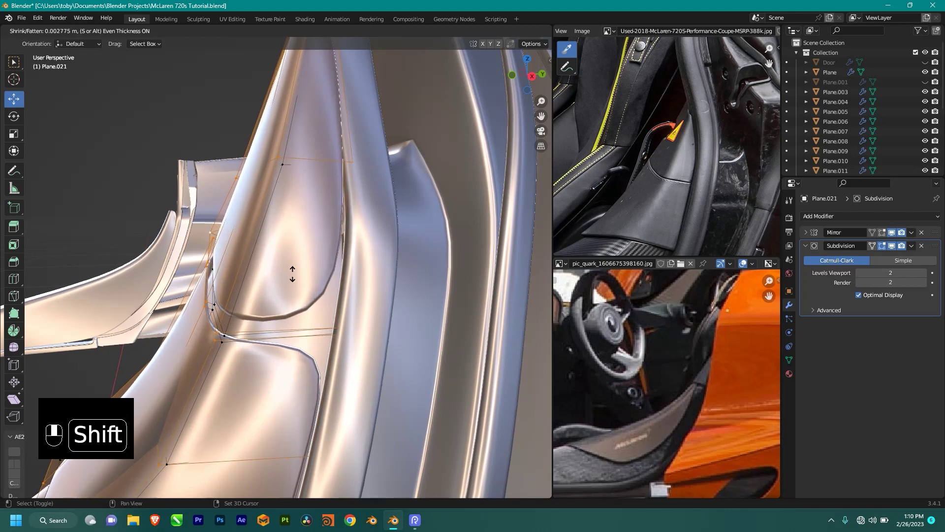
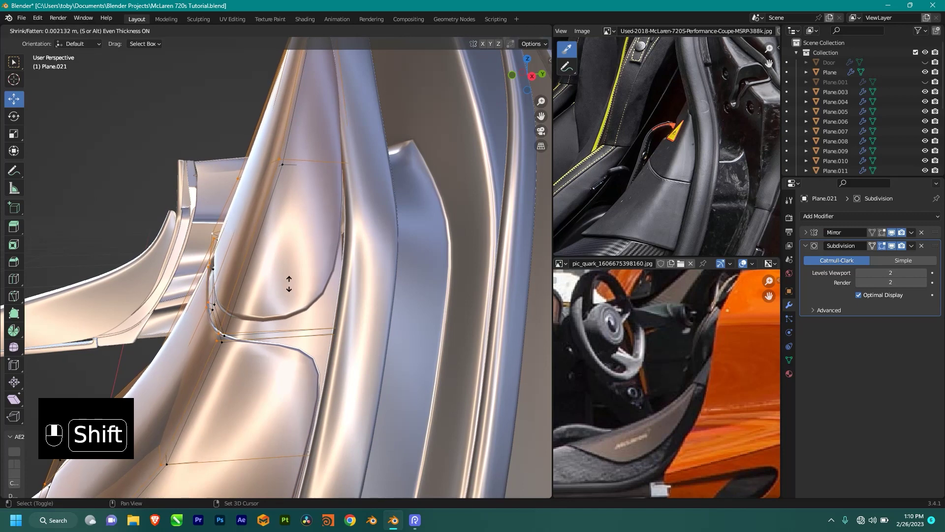
{"action": "left_click", "coordinate": [289, 283]}
- Add an even, flipped loop cut across the trim's upper part, placed just above the seam
{"action": "key", "text": "shift+z"}
{"action": "mouse_move", "coordinate": [254, 348]}
{"action": "middle_mouse_down", "text": "shift"}
{"action": "mouse_move", "coordinate": [295, 261]}
{"action": "mouse_move", "coordinate": [374, 313]}
{"action": "mouse_move", "coordinate": [443, 315]}
{"action": "mouse_move", "coordinate": [407, 299]}
{"action": "mouse_move", "coordinate": [379, 238]}
{"action": "mouse_move", "coordinate": [330, 290]}
{"action": "middle_mouse_up", "text": "shift"}
{"action": "key", "text": "shift+z"}
{"action": "middle_click_drag", "start_coordinate": [330, 290], "coordinate": [305, 278]}
{"action": "left_click", "coordinate": [291, 273]}
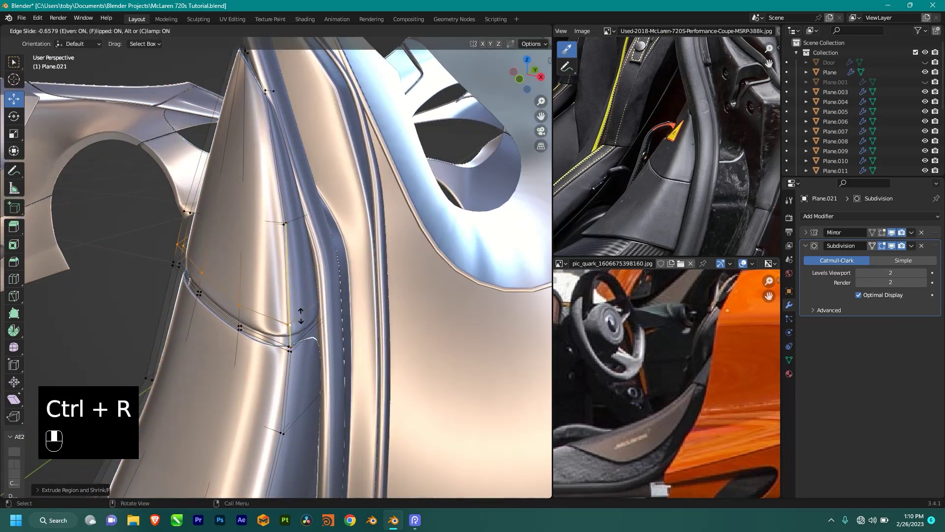
{"action": "left_click", "coordinate": [338, 56]}
{"action": "middle_click_drag", "start_coordinate": [334, 284], "coordinate": [310, 251]}
{"action": "key", "text": "ctrl+r"}
{"action": "right_click", "coordinate": [307, 363]}
{"action": "key", "text": "ctrl+z"}
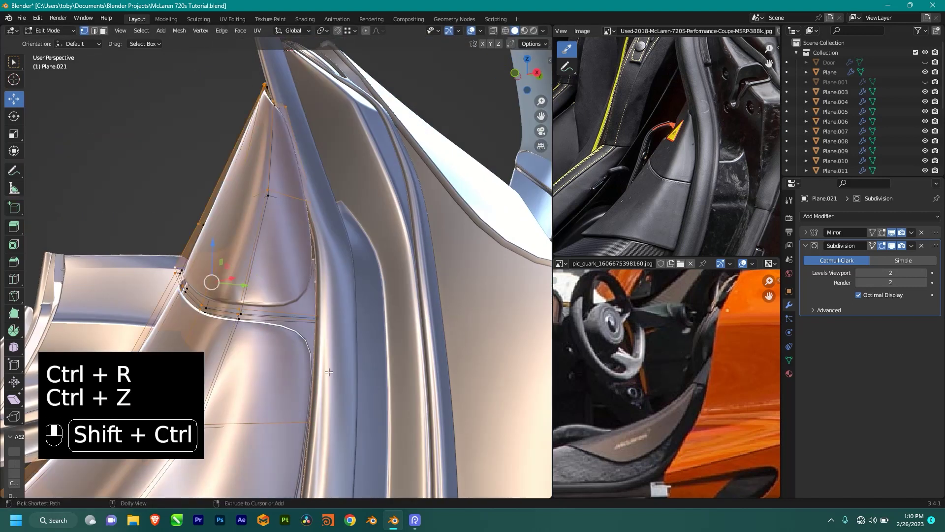
{"action": "key", "text": "ctrl+shift+z"}
- Add an even loop cut across the trim's lower part, placed just below the seam
{"action": "key", "text": "ctrl+r"}
{"action": "left_click", "coordinate": [325, 377]}
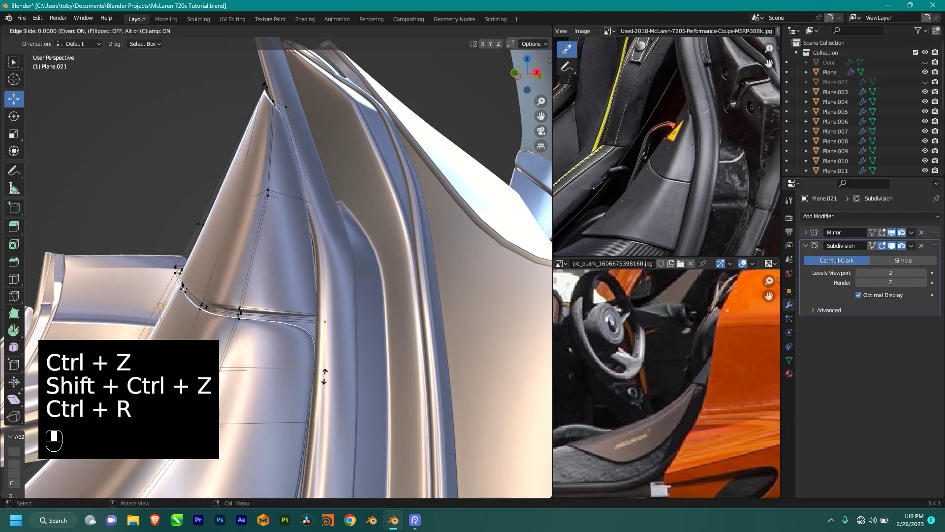
{"action": "key", "text": "shift"}
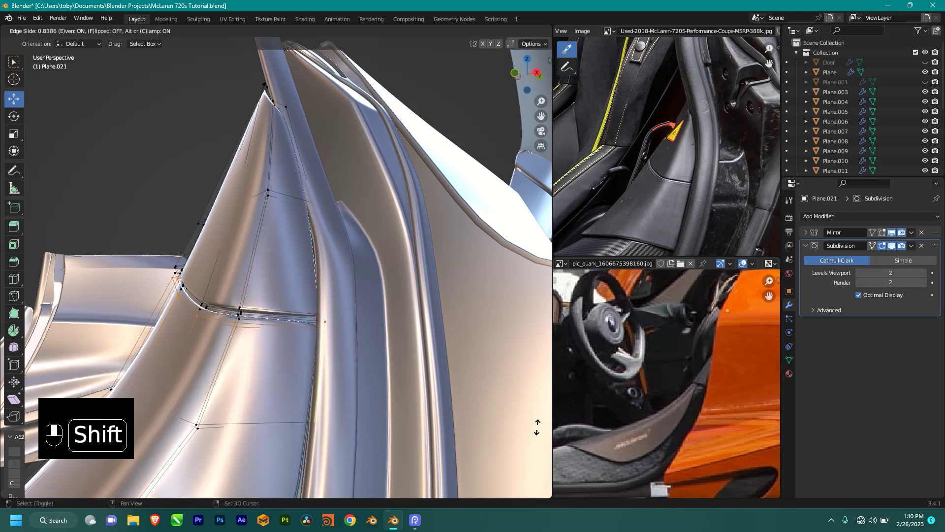
{"action": "left_click", "coordinate": [257, 321], "text": "shift"}
{"action": "scroll", "coordinate": [257, 321], "scroll_direction": "down", "scroll_amount": 2}
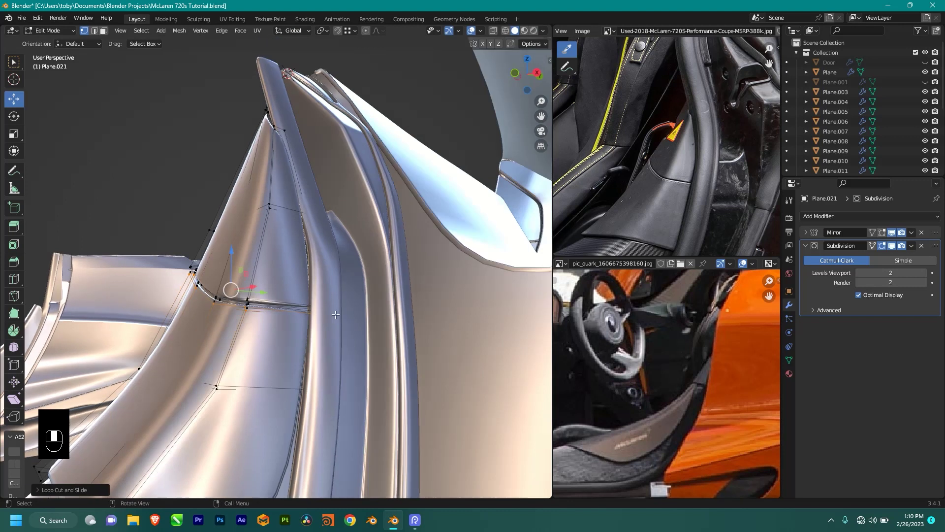
- Add an even, flipped loop cut across the trim's lower part, close to its bottom border
{"action": "key", "text": "Tab"}
{"action": "scroll", "coordinate": [355, 304], "scroll_direction": "down", "scroll_amount": 3}
{"action": "middle_click_drag", "start_coordinate": [355, 303], "coordinate": [319, 362]}
{"action": "scroll", "coordinate": [331, 376], "scroll_direction": "up", "scroll_amount": 3}
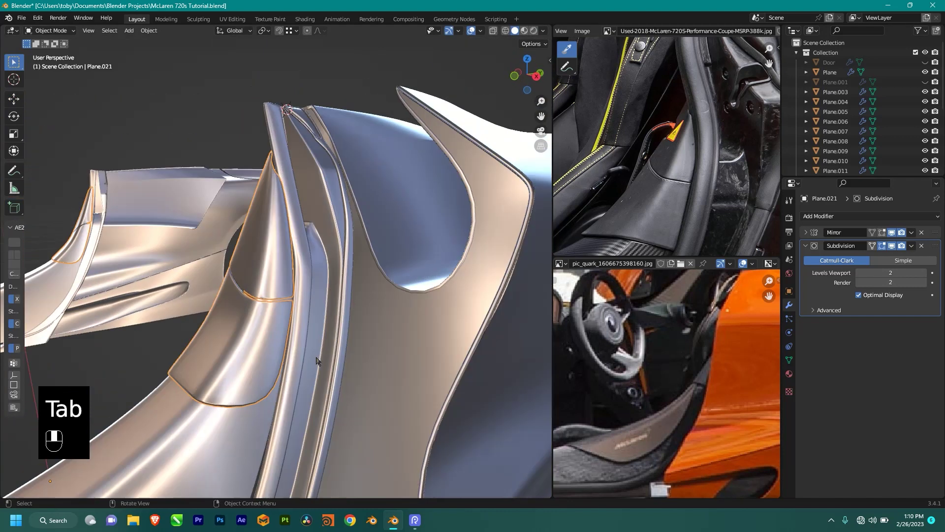
{"action": "key", "text": "Tab"}
{"action": "scroll", "coordinate": [298, 378], "scroll_direction": "up", "scroll_amount": 2}
{"action": "key", "text": "ctrl+r"}
{"action": "left_click", "coordinate": [278, 396]}
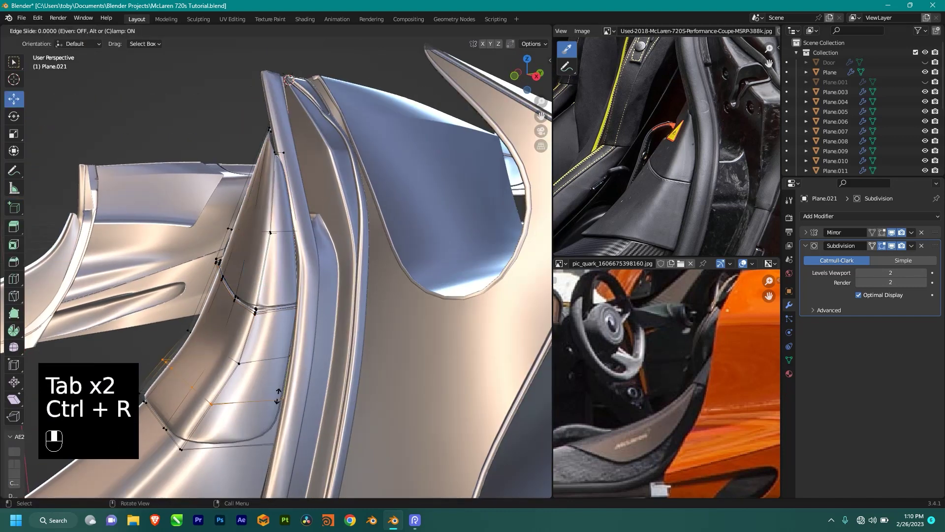
{"action": "key", "text": "f"}
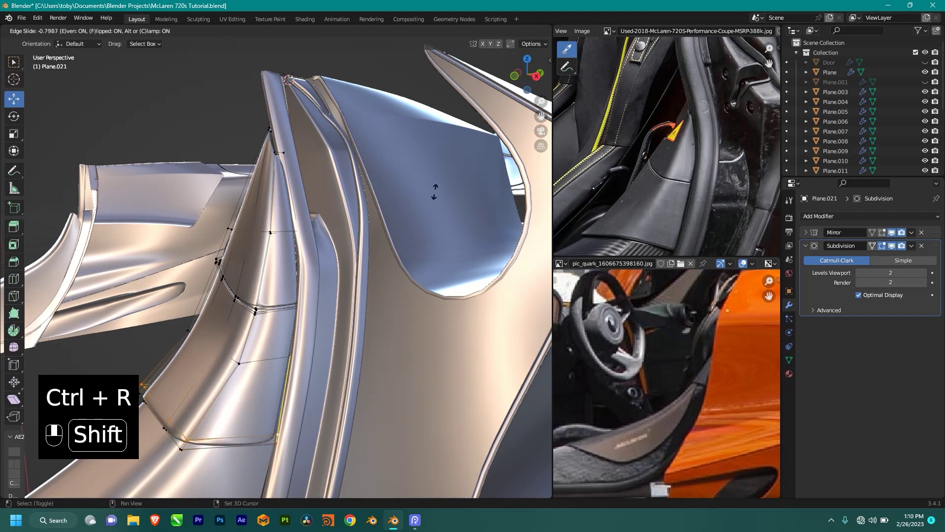
{"action": "left_click", "coordinate": [422, 256]}
- Add even lengthwise loop cuts along the door-frame side of the trim's lower and upper parts, close to the border
{"action": "middle_click_drag", "start_coordinate": [405, 312], "coordinate": [375, 302]}
{"action": "key", "text": "ctrl+r"}
{"action": "left_click", "coordinate": [231, 418]}
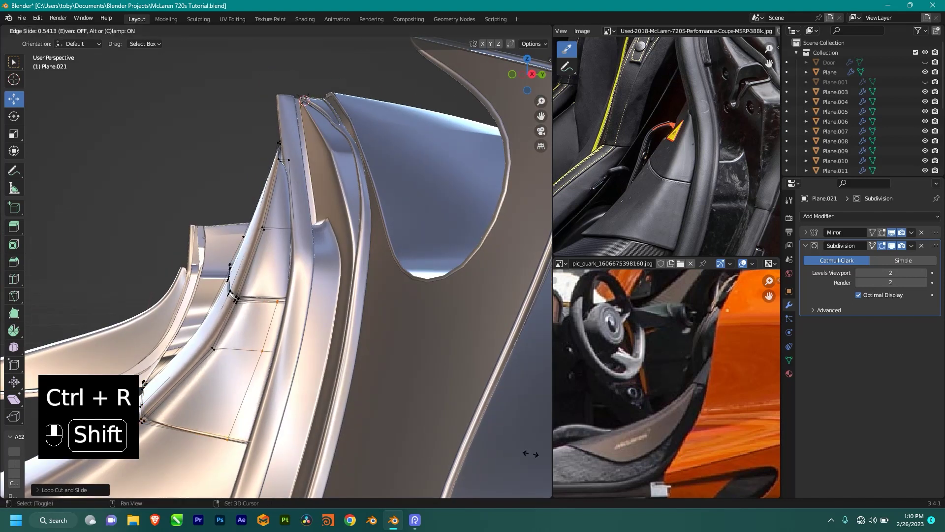
{"action": "key", "text": "e"}
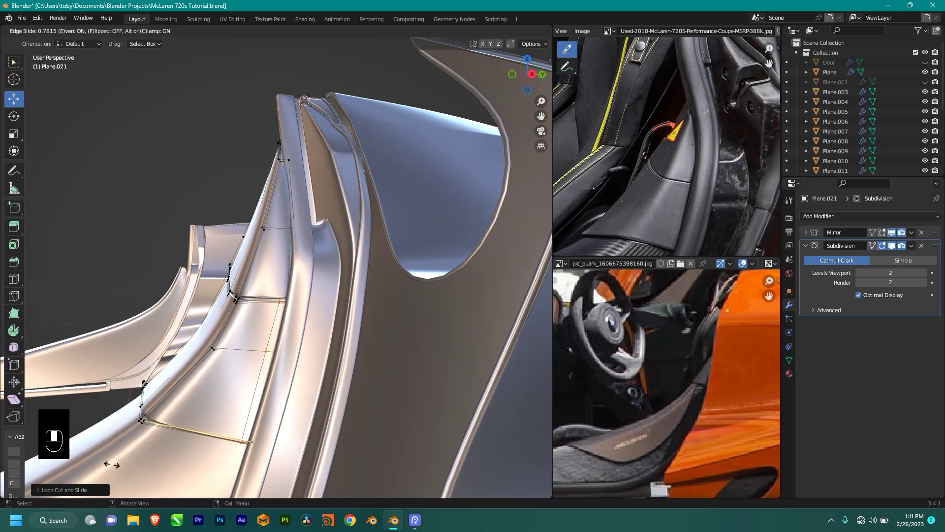
{"action": "middle_click_drag", "start_coordinate": [468, 352], "coordinate": [423, 269], "text": "shift"}
{"action": "key", "text": "ctrl+r"}
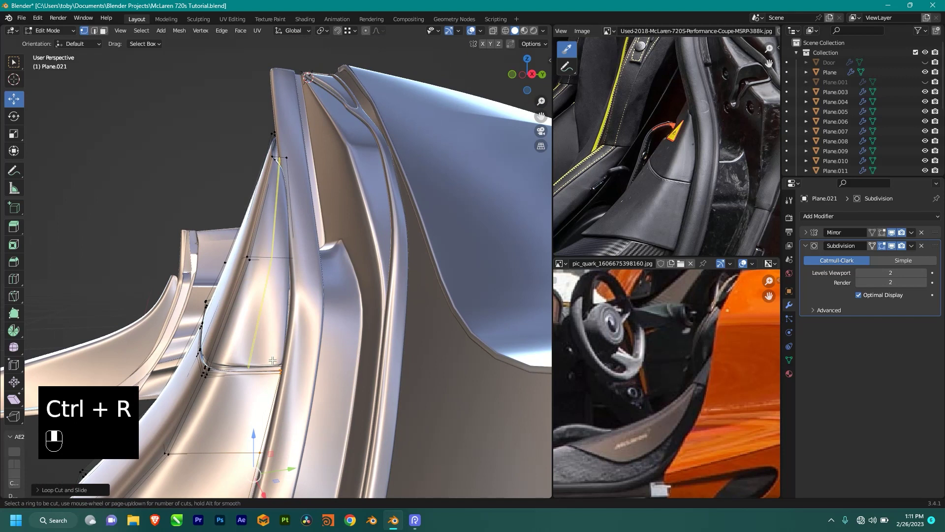
{"action": "left_click", "coordinate": [271, 360]}
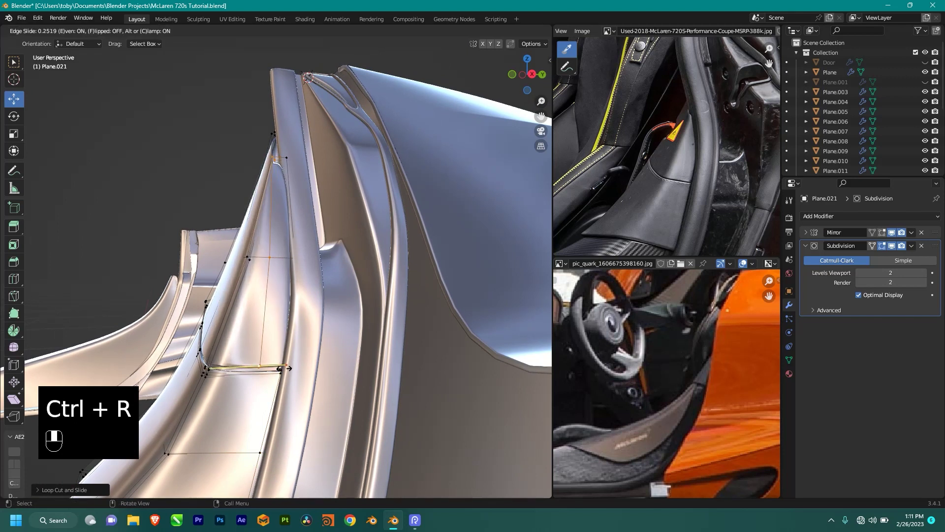
{"action": "left_click", "coordinate": [344, 392]}
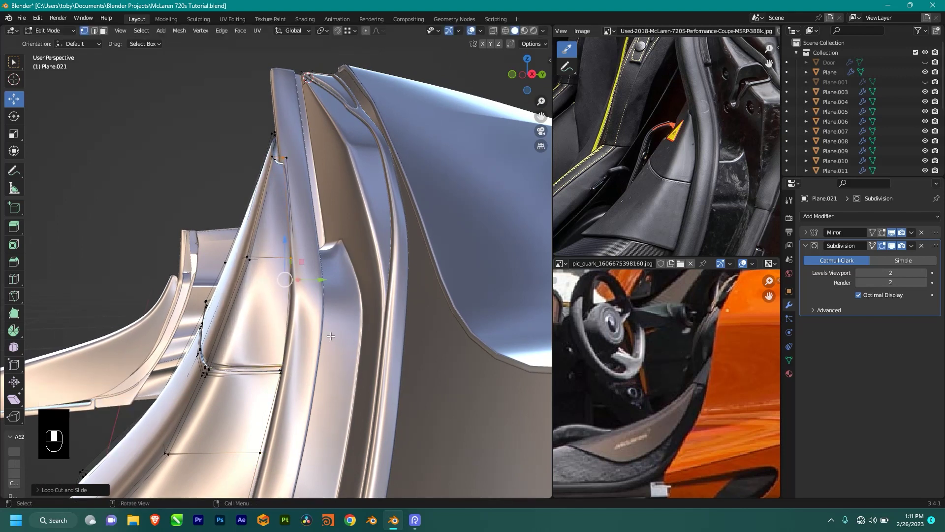
- Add even lengthwise loop cuts along the cabin-side border of the trim's upper and lower parts
{"action": "key", "text": "shift+z"}
{"action": "key", "text": "shift+z"}
{"action": "left_click_drag", "start_coordinate": [322, 280], "coordinate": [307, 262], "text": "shift"}
{"action": "middle_click_drag", "start_coordinate": [307, 262], "coordinate": [283, 286]}
{"action": "key", "text": "ctrl+r"}
{"action": "left_click", "coordinate": [277, 284]}
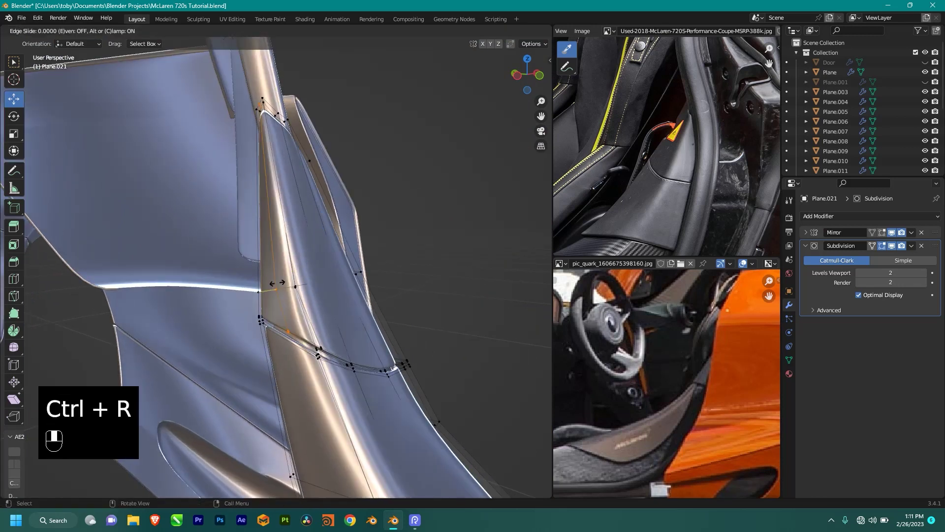
{"action": "left_click_drag", "start_coordinate": [278, 283], "coordinate": [141, 288], "text": "shift"}
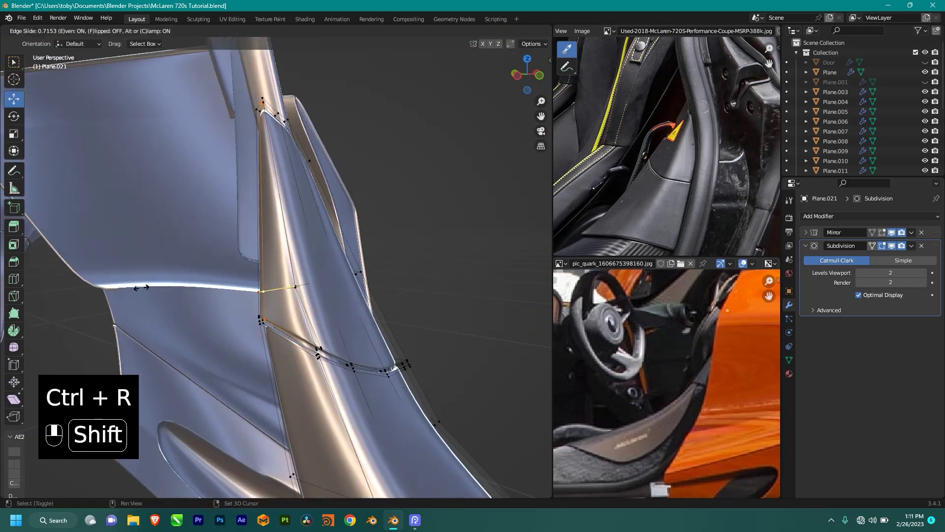
{"action": "left_click", "coordinate": [113, 274]}
{"action": "left_click", "coordinate": [285, 338]}
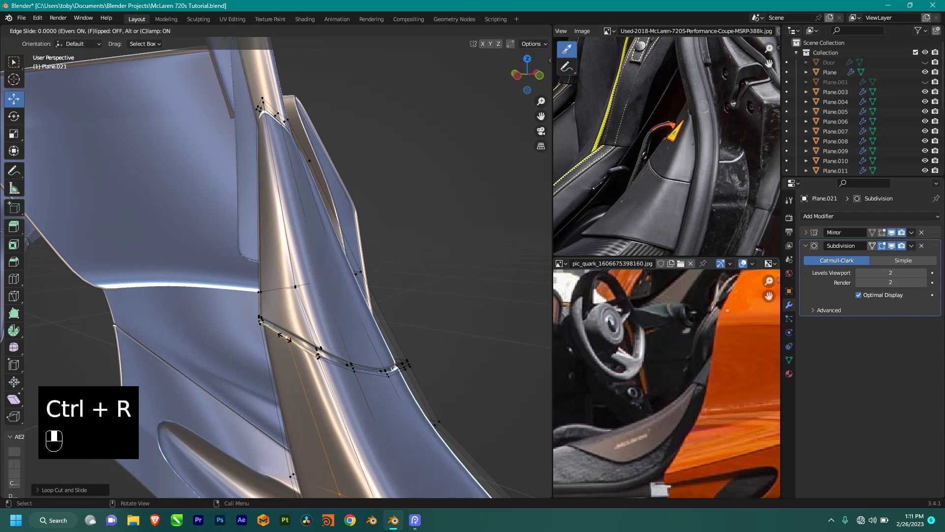
{"action": "left_click", "coordinate": [68, 318], "text": "shift"}
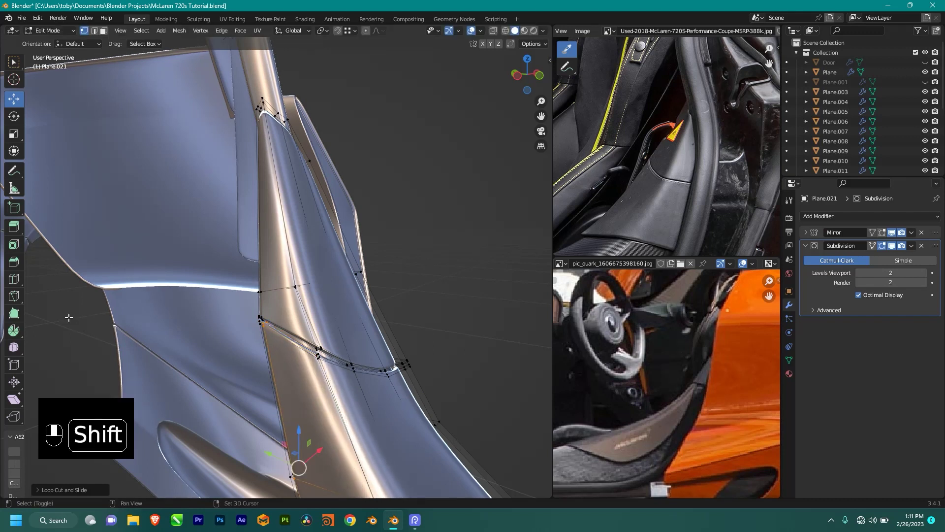
- Examine the thickened trim piece, its seam and its fit with the door sill and frame from several angles
{"action": "scroll", "coordinate": [374, 305], "scroll_direction": "down", "scroll_amount": 3}
{"action": "key", "text": "Tab"}
{"action": "middle_click_drag", "start_coordinate": [374, 304], "coordinate": [364, 358]}
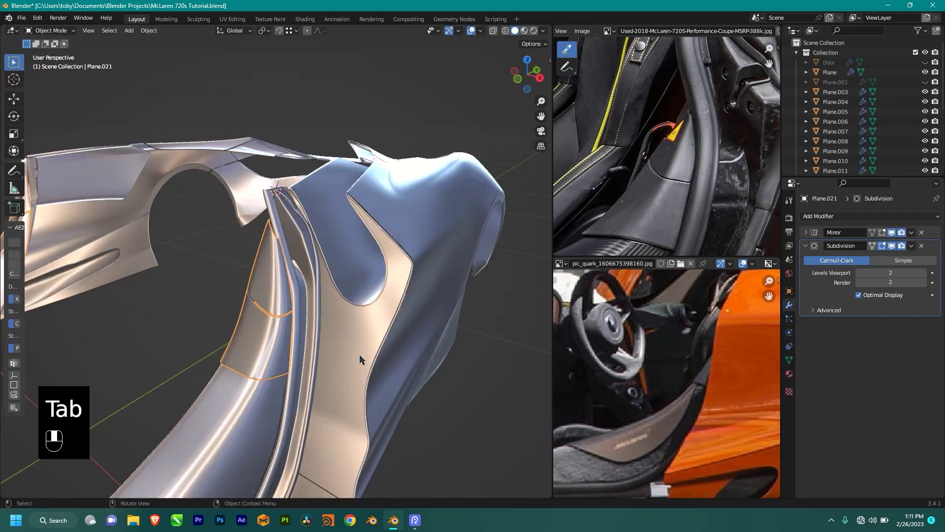
{"action": "left_click", "coordinate": [188, 338]}
{"action": "middle_click_drag", "start_coordinate": [188, 338], "coordinate": [279, 350]}
{"action": "scroll", "coordinate": [278, 350], "scroll_direction": "down", "scroll_amount": 4}
{"action": "scroll", "coordinate": [327, 285], "scroll_direction": "down", "scroll_amount": 3}
{"action": "middle_click_drag", "start_coordinate": [326, 285], "coordinate": [324, 345], "text": "shift"}
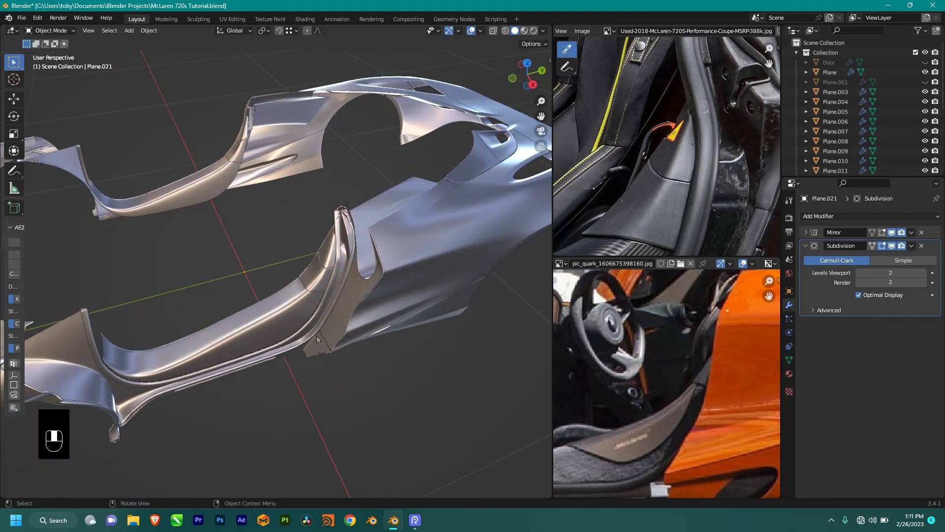
{"action": "scroll", "coordinate": [345, 305], "scroll_direction": "up", "scroll_amount": 4}
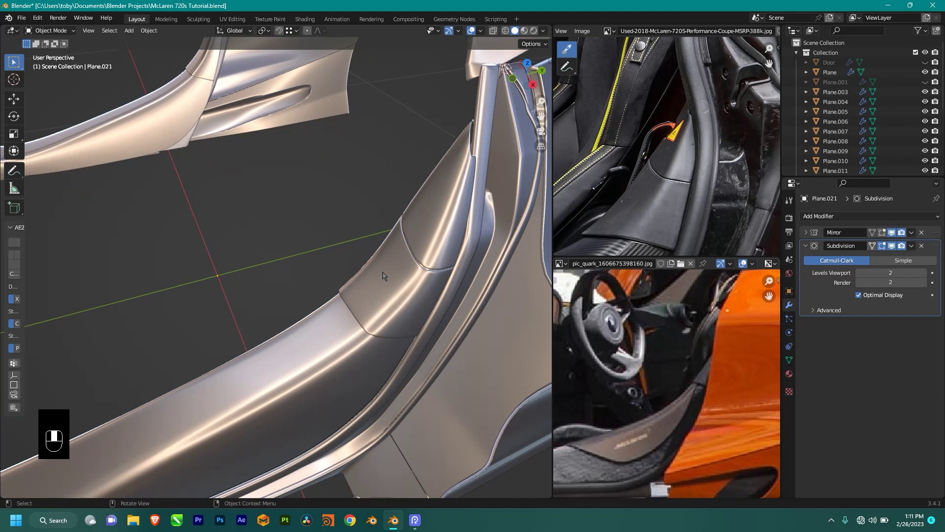
{"action": "middle_click_drag", "start_coordinate": [408, 282], "coordinate": [367, 272], "text": "shift"}
{"action": "scroll", "coordinate": [364, 256], "scroll_direction": "up", "scroll_amount": 3}
{"action": "scroll", "coordinate": [388, 265], "scroll_direction": "up", "scroll_amount": 2}
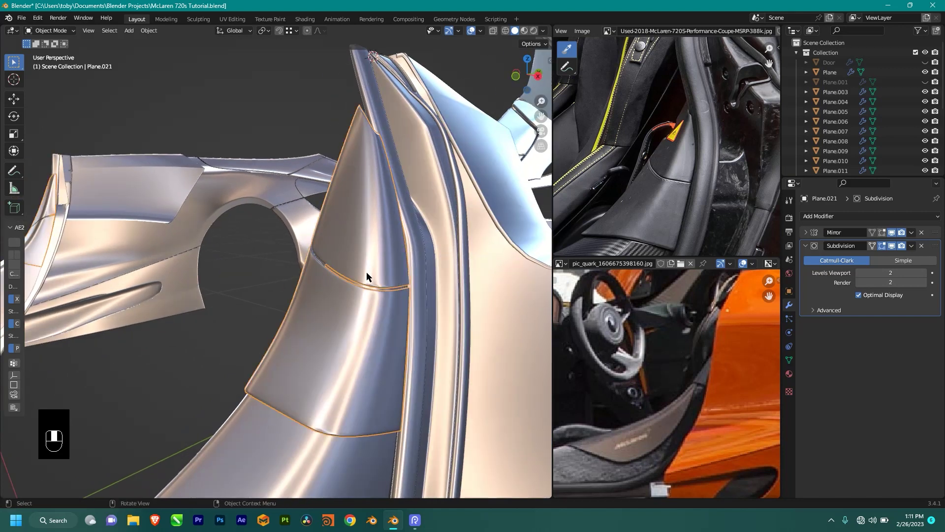
- Hide the trim's lower part in Edit Mode to isolate the upper part
{"action": "key", "text": "Tab"}
{"action": "middle_click_drag", "start_coordinate": [393, 317], "coordinate": [317, 328], "text": "shift"}
{"action": "scroll", "coordinate": [317, 328], "scroll_direction": "up", "scroll_amount": 2}
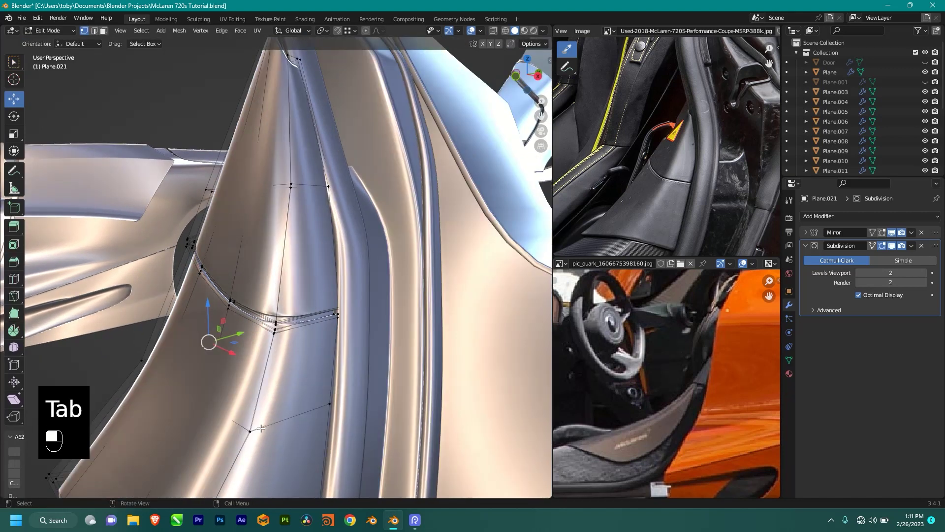
{"action": "key", "text": "l"}
{"action": "key", "text": "h"}
- Move the bottom-border vertices of the trim's upper part slightly down towards the seam in right orthographic wireframe view
{"action": "middle_click_drag", "start_coordinate": [336, 313], "coordinate": [351, 313]}
{"action": "key", "text": "shift+z"}
{"action": "left_click_drag", "start_coordinate": [350, 280], "coordinate": [199, 328]}
{"action": "left_click_drag", "start_coordinate": [150, 206], "coordinate": [234, 297], "text": "shift"}
{"action": "left_click_drag", "start_coordinate": [233, 220], "coordinate": [215, 204], "text": "shift"}
{"action": "key", "text": "ctrl+z"}
{"action": "left_click_drag", "start_coordinate": [167, 234], "coordinate": [243, 196], "text": "shift"}
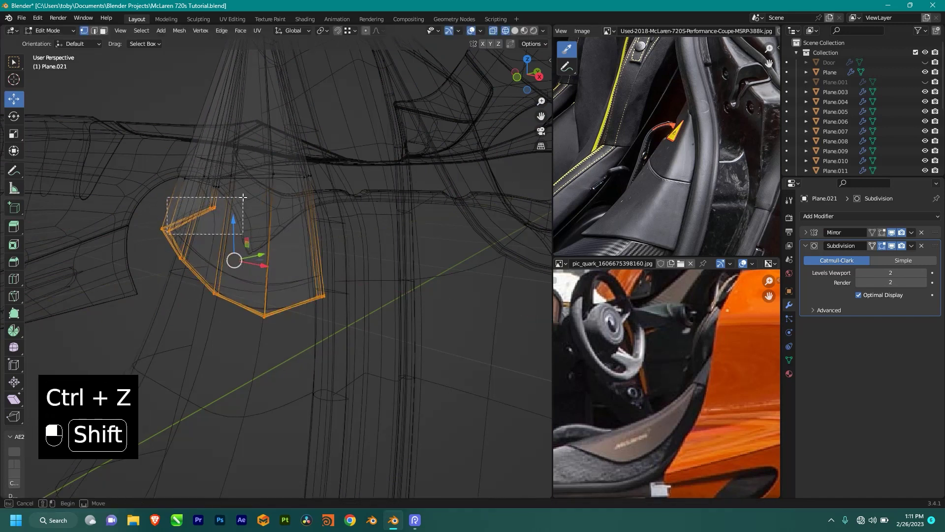
{"action": "key", "text": "KP_3"}
{"action": "middle_click_drag", "start_coordinate": [475, 367], "coordinate": [361, 300], "text": "shift"}
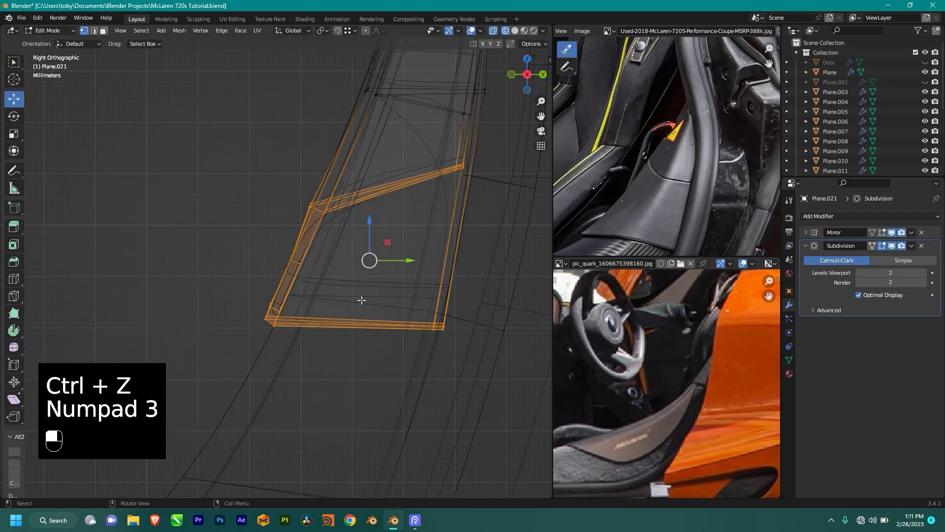
{"action": "key", "text": "g"}
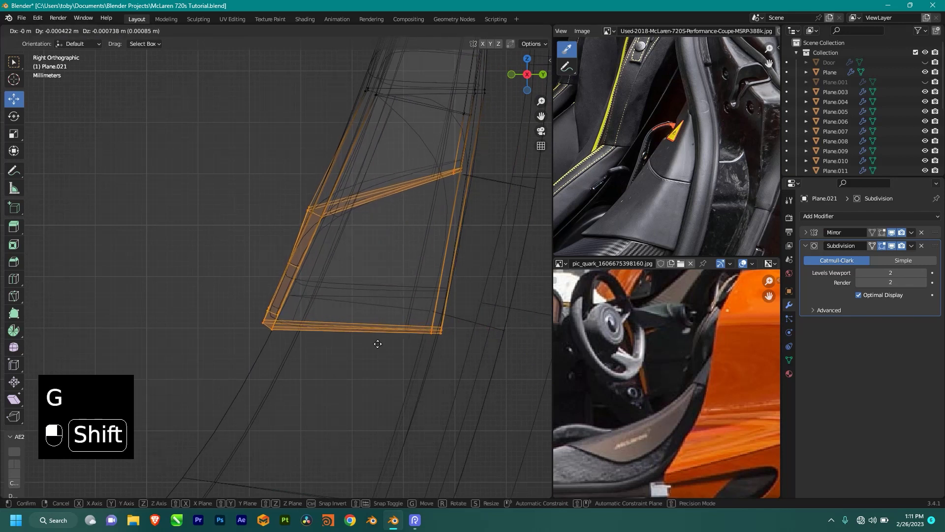
{"action": "left_click", "coordinate": [390, 380]}
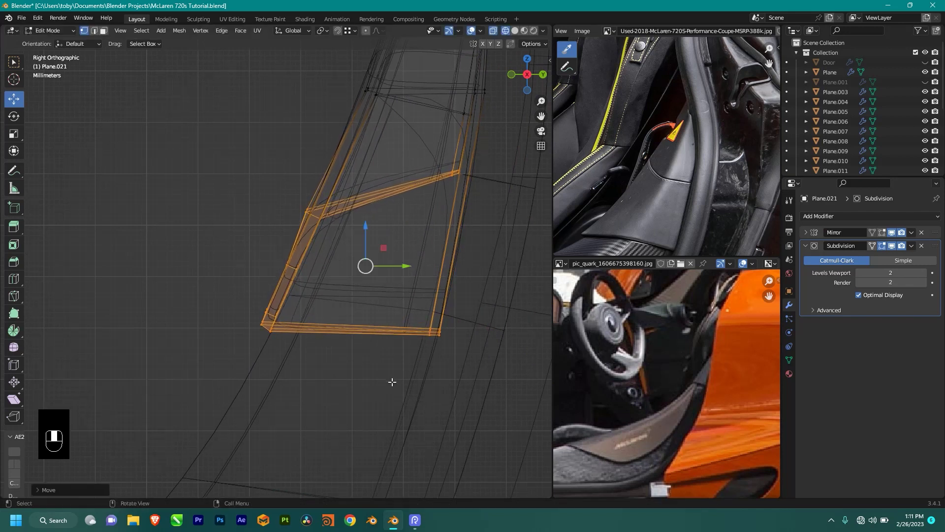
- Reveal the hidden trim geometry and return to Object Mode with solid shading
{"action": "key", "text": "h"}
{"action": "key", "text": "alt+h"}
{"action": "key", "text": "shift+z"}
{"action": "middle_click_drag", "start_coordinate": [436, 330], "coordinate": [484, 339]}
{"action": "key", "text": "Tab"}
- Duplicate the selected geometry of the door sill in place and separate the copy into its own object
{"action": "mouse_move", "coordinate": [276, 276]}
{"action": "middle_mouse_down"}
{"action": "mouse_move", "coordinate": [312, 267]}
{"action": "mouse_move", "coordinate": [278, 344]}
{"action": "mouse_move", "coordinate": [339, 333]}
{"action": "mouse_move", "coordinate": [338, 282]}
{"action": "mouse_move", "coordinate": [313, 281]}
{"action": "mouse_move", "coordinate": [347, 332]}
{"action": "mouse_move", "coordinate": [257, 331]}
{"action": "middle_mouse_up"}
{"action": "middle_click_drag", "start_coordinate": [258, 331], "coordinate": [322, 306], "text": "shift"}
{"action": "scroll", "coordinate": [273, 334], "scroll_direction": "down", "scroll_amount": 3}
{"action": "scroll", "coordinate": [190, 317], "scroll_direction": "down", "scroll_amount": 3}
{"action": "left_click", "coordinate": [351, 339]}
{"action": "key", "text": "Tab"}
{"action": "key", "text": "shift+z"}
{"action": "key", "text": "shift+d"}
{"action": "right_click", "coordinate": [339, 295]}
{"action": "key", "text": "p"}
{"action": "left_click", "coordinate": [348, 285]}
{"action": "key", "text": "Tab"}
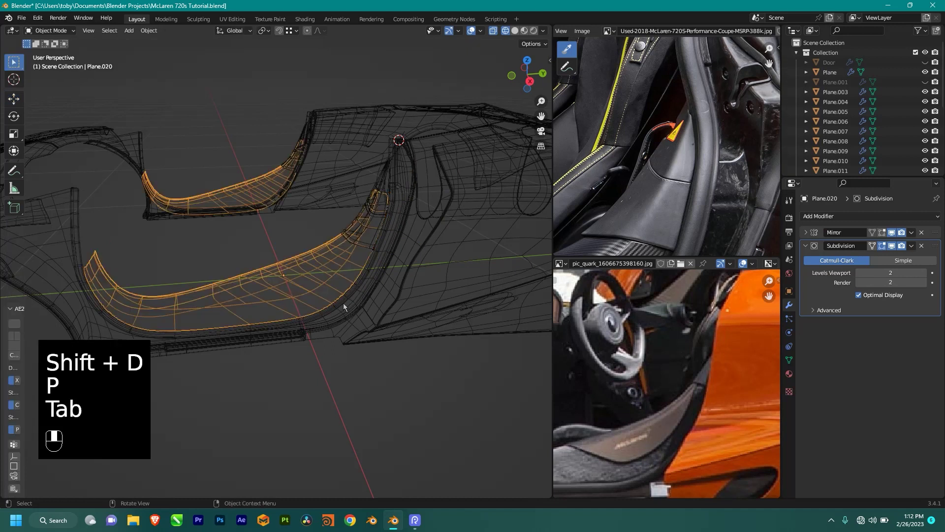
- Select the separated border copy of the door sill and open it in Edit Mode with solid shading
{"action": "left_click", "coordinate": [318, 313]}
{"action": "left_click", "coordinate": [319, 313]}
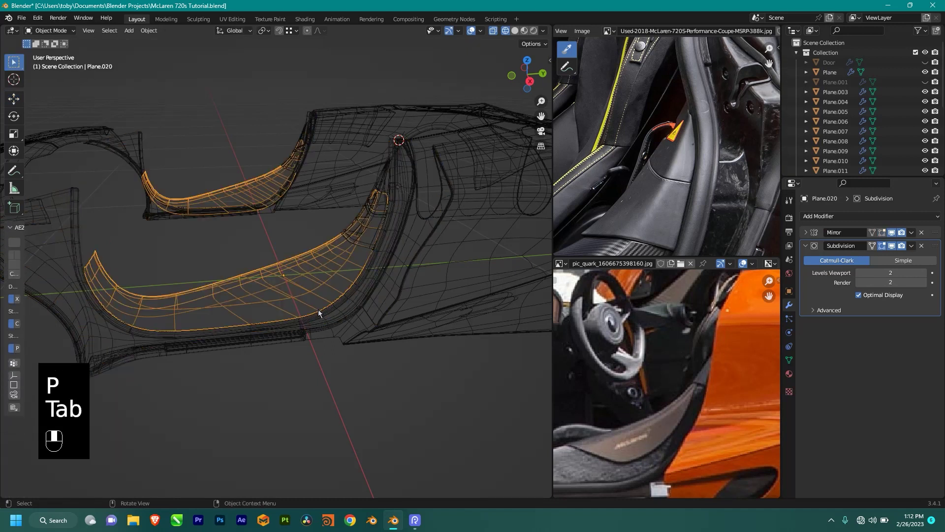
{"action": "left_click", "coordinate": [318, 309]}
{"action": "middle_click_drag", "start_coordinate": [318, 309], "coordinate": [339, 336]}
{"action": "key", "text": "g"}
{"action": "right_click", "coordinate": [339, 316]}
{"action": "key", "text": "Tab"}
{"action": "key", "text": "shift+z"}
{"action": "middle_click_drag", "start_coordinate": [268, 340], "coordinate": [376, 331]}
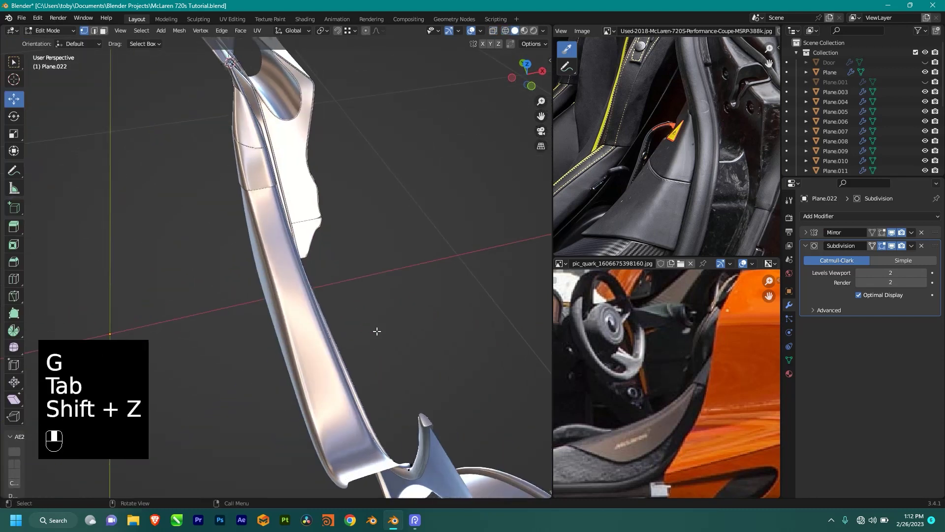
- Extrude all edges of the border copy inward along the X axis and save the file
{"action": "key", "text": "a"}
{"action": "key", "text": "e"}
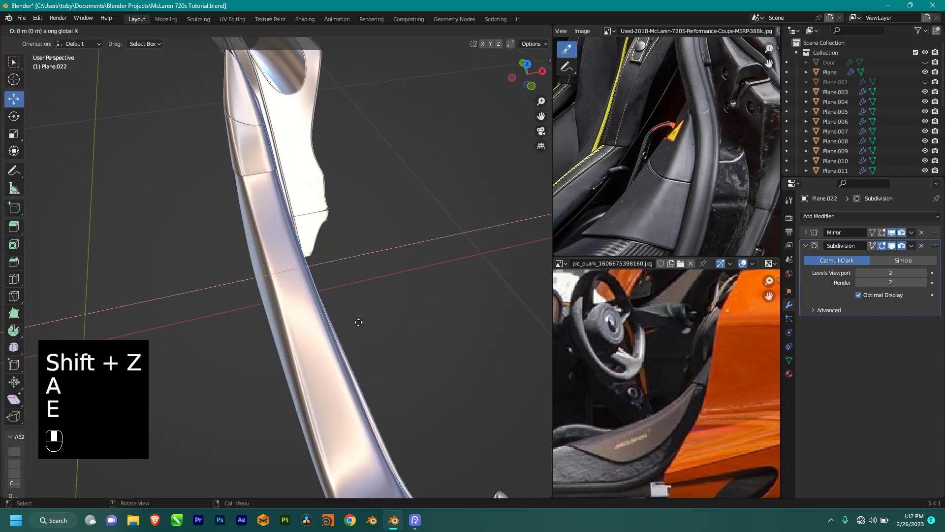
{"action": "left_click", "coordinate": [233, 376]}
{"action": "key", "text": "ctrl+s"}
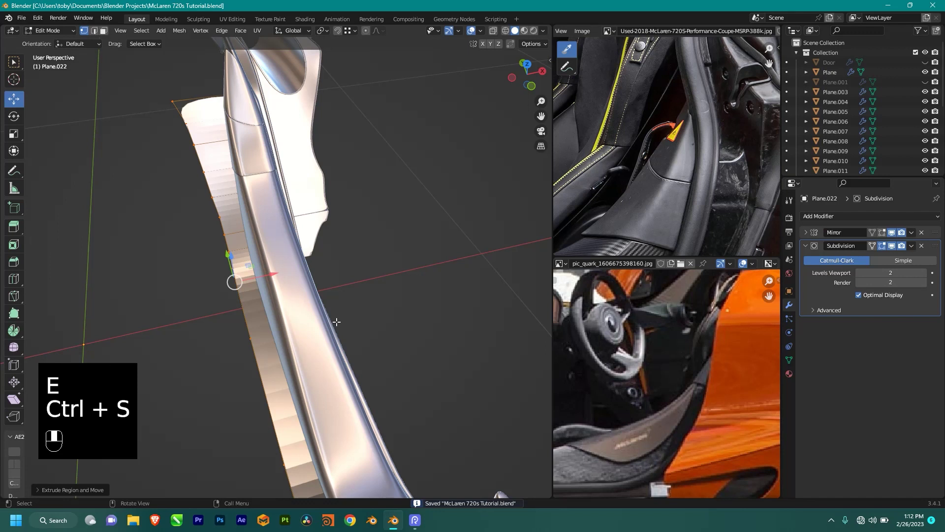
- Scale the extruded inner edge straight along X and shift it along X in top orthographic view
{"action": "key", "text": "s"}
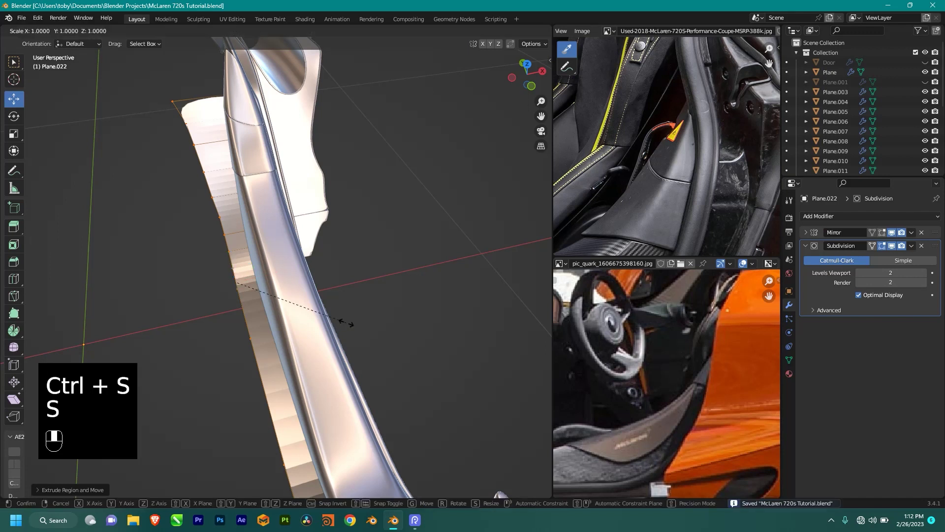
{"action": "left_click", "coordinate": [348, 323]}
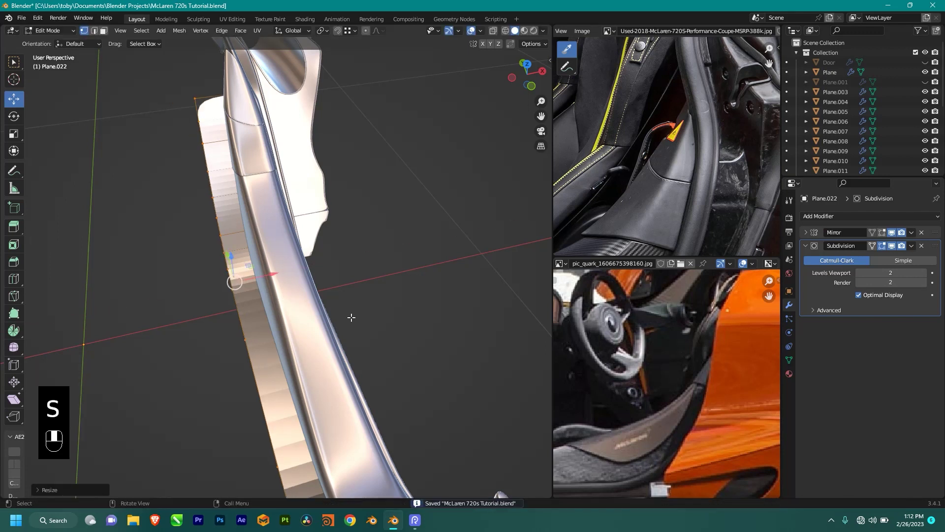
{"action": "key", "text": "KP_7"}
{"action": "left_click_drag", "start_coordinate": [295, 271], "coordinate": [319, 282], "text": "shift"}
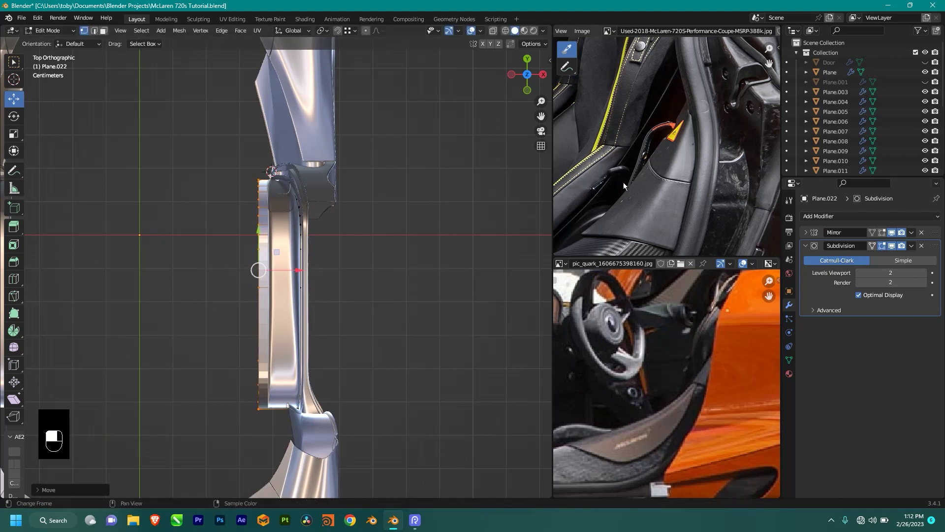
- Extrude the lower run of the strip's inner edge down along Z by about 0.04 m
{"action": "scroll", "coordinate": [718, 159], "scroll_direction": "down", "scroll_amount": 3}
{"action": "middle_click_drag", "start_coordinate": [531, 226], "coordinate": [345, 284]}
{"action": "middle_click_drag", "start_coordinate": [294, 305], "coordinate": [279, 325]}
{"action": "left_click", "coordinate": [372, 344], "text": "ctrl"}
{"action": "middle_click_drag", "start_coordinate": [373, 344], "coordinate": [377, 335]}
{"action": "key", "text": "e"}
{"action": "middle_click", "coordinate": [375, 340]}
{"action": "key", "text": "shift"}
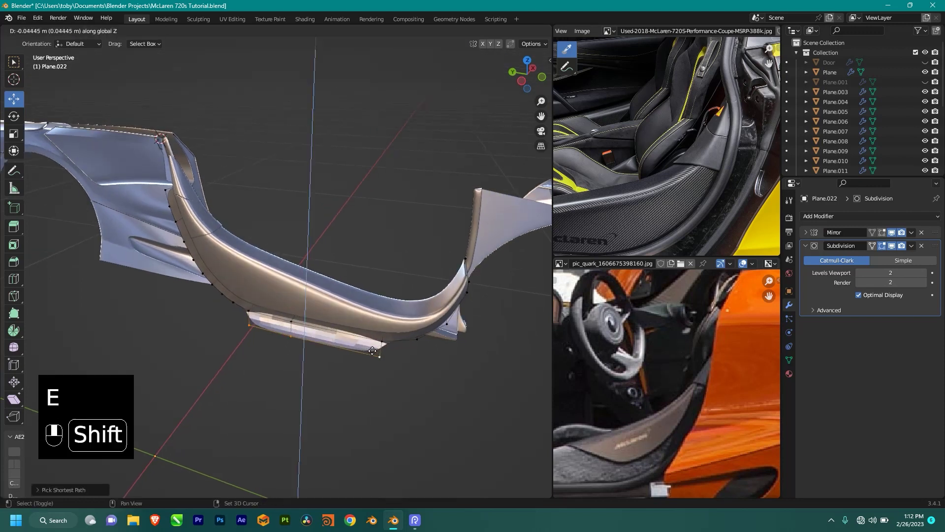
{"action": "left_click", "coordinate": [378, 341]}
- Extrude the upper rear edge of the border strip backward along Y and move its lower outer vertex along Y
{"action": "middle_click_drag", "start_coordinate": [378, 341], "coordinate": [319, 303]}
{"action": "scroll", "coordinate": [319, 303], "scroll_direction": "up", "scroll_amount": 1}
{"action": "middle_click_drag", "start_coordinate": [249, 298], "coordinate": [285, 298], "text": "shift"}
{"action": "scroll", "coordinate": [308, 300], "scroll_direction": "up", "scroll_amount": 2}
{"action": "middle_click_drag", "start_coordinate": [182, 168], "coordinate": [227, 245]}
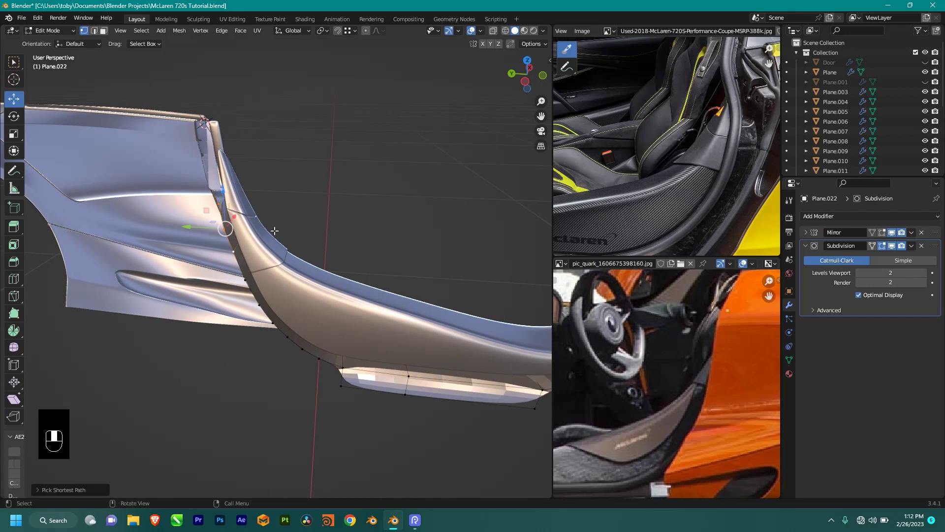
{"action": "key", "text": "e"}
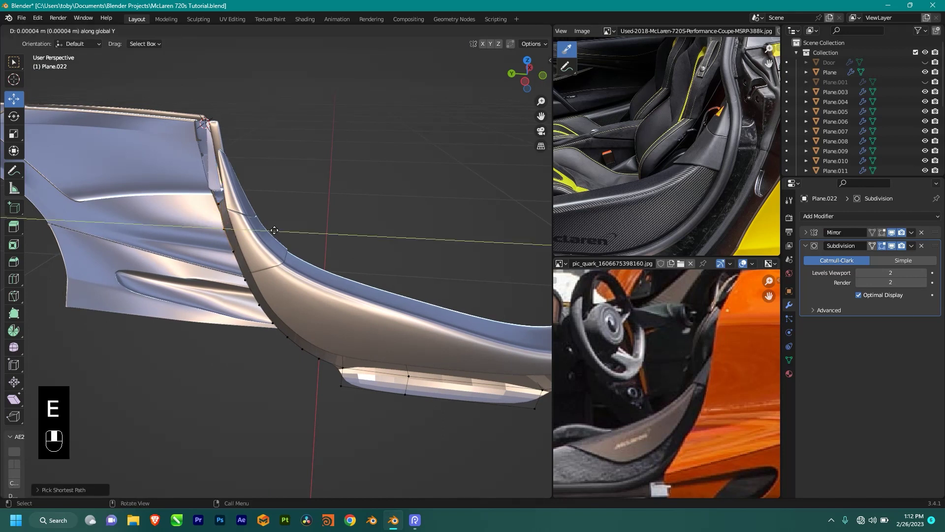
{"action": "left_click", "coordinate": [135, 250]}
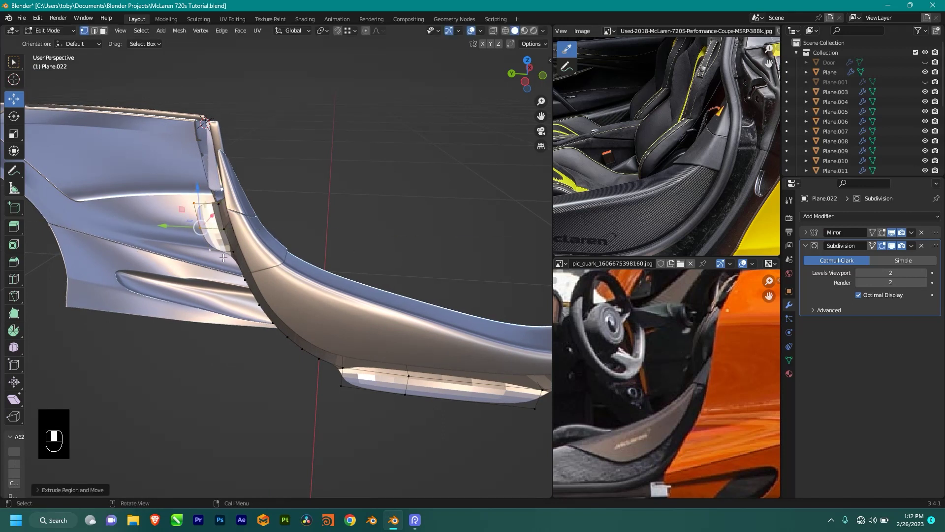
{"action": "left_click_drag", "start_coordinate": [192, 249], "coordinate": [184, 248]}
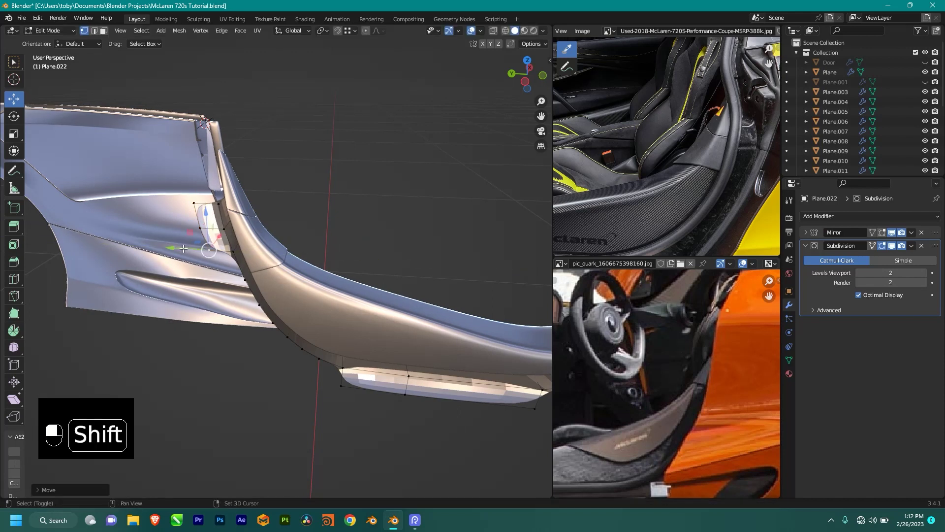
- Extrude the curved rear edge run of the border strip outward with the X axis locked, about 0.04 m
{"action": "middle_click_drag", "start_coordinate": [269, 287], "coordinate": [260, 265], "text": "shift"}
{"action": "left_click", "coordinate": [311, 339], "text": "ctrl"}
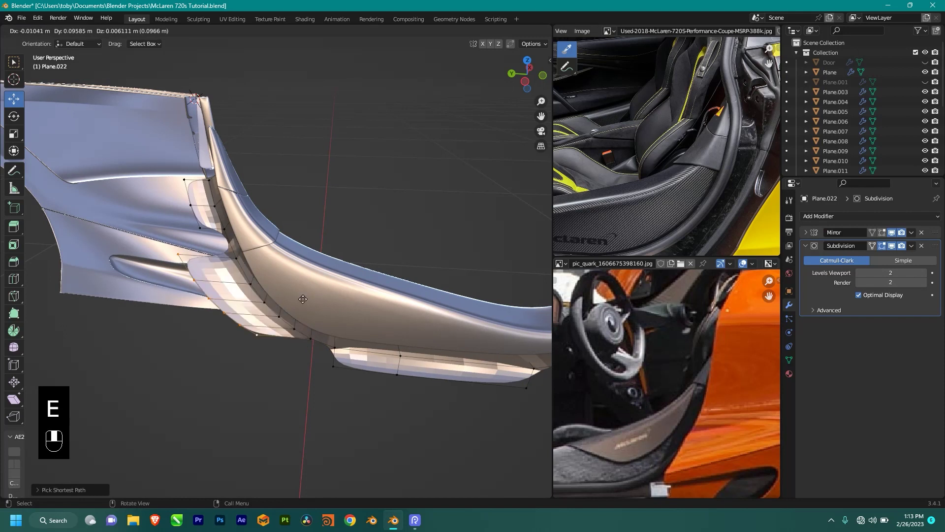
{"action": "key", "text": "shift+x"}
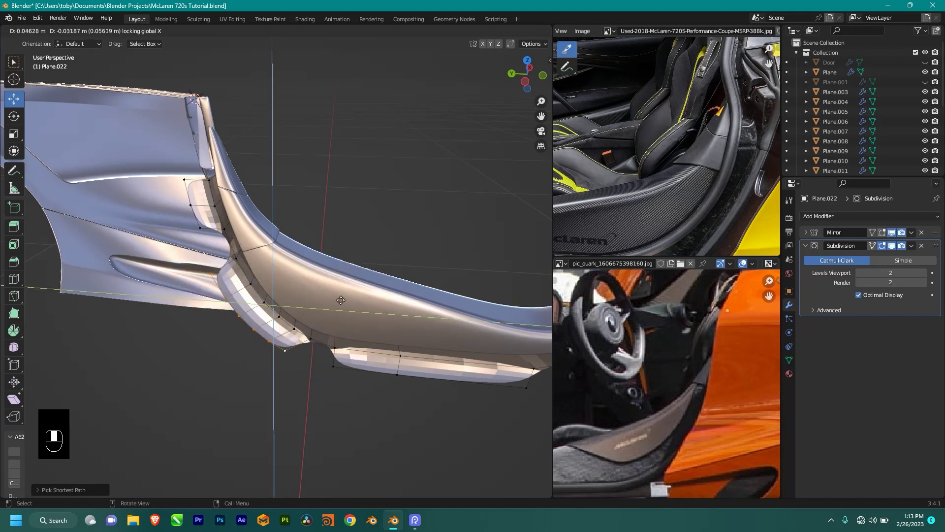
{"action": "key", "text": "shift"}
{"action": "left_click_drag", "start_coordinate": [403, 418], "coordinate": [404, 434], "text": "shift"}
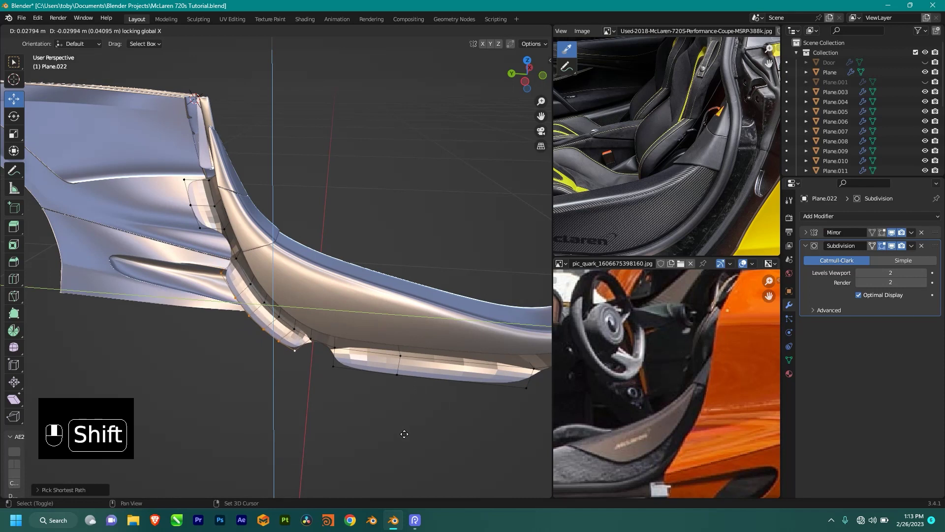
- Move the outer end vertices of the curved rear flange with the X axis locked to even out its width
{"action": "key", "text": "g"}
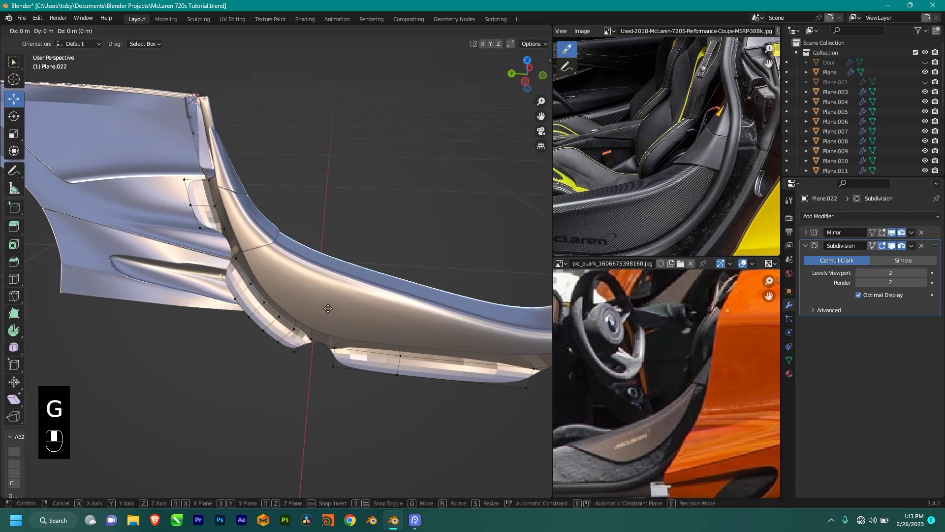
{"action": "left_click", "coordinate": [277, 254]}
{"action": "left_click", "coordinate": [291, 367]}
{"action": "key", "text": "g"}
{"action": "middle_click", "coordinate": [292, 367], "text": "shift"}
{"action": "key", "text": "shift+x"}
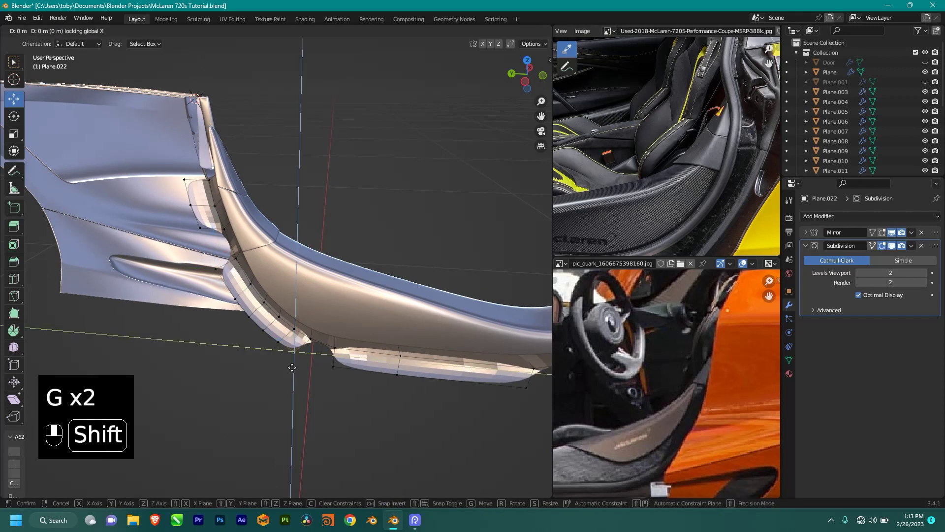
{"action": "left_click", "coordinate": [367, 410]}
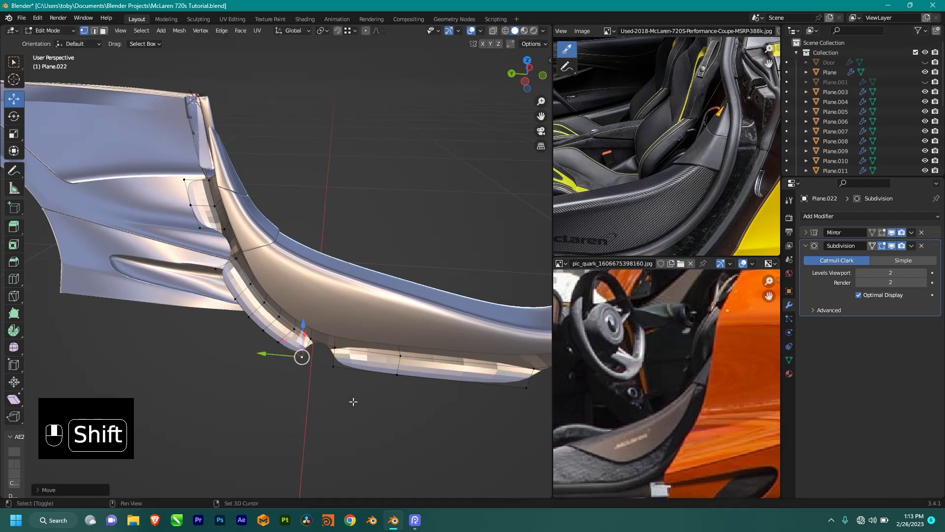
- Fill the two gaps between the rear, curved and lower flange pieces with faces
{"action": "left_click", "coordinate": [347, 379]}
{"action": "mouse_move", "coordinate": [335, 333]}
{"action": "left_mouse_down", "text": "shift"}
{"action": "mouse_move", "coordinate": [343, 314]}
{"action": "mouse_move", "coordinate": [344, 322]}
{"action": "left_mouse_up", "text": "shift"}
{"action": "left_click", "coordinate": [302, 357], "text": "ctrl"}
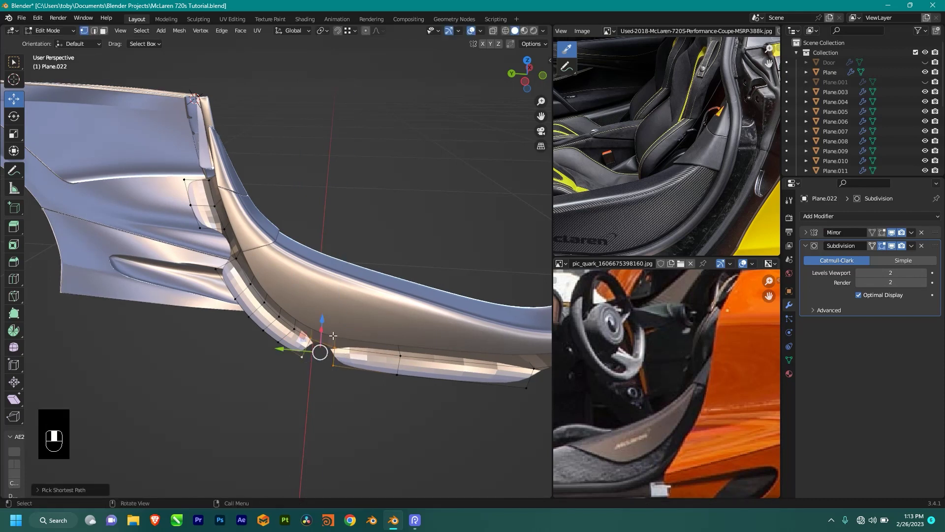
{"action": "key", "text": "f"}
{"action": "left_click", "coordinate": [212, 266], "text": "ctrl"}
{"action": "key", "text": "f"}
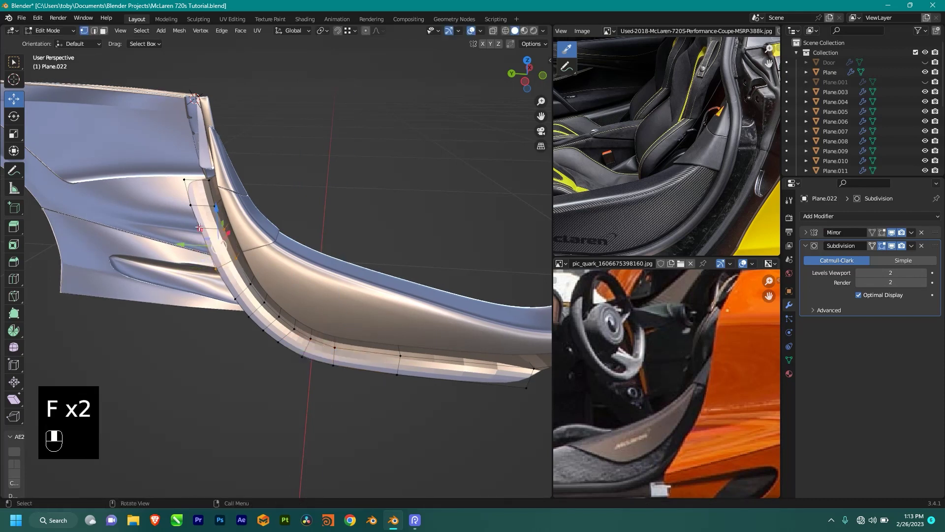
- Slide the upper outer vertex of the rear flange along its edge and nudge it to smooth the curve
{"action": "mouse_move", "coordinate": [404, 243]}
{"action": "middle_mouse_down", "text": "shift"}
{"action": "mouse_move", "coordinate": [341, 229]}
{"action": "mouse_move", "coordinate": [394, 240]}
{"action": "middle_mouse_up", "text": "shift"}
{"action": "scroll", "coordinate": [393, 241], "scroll_direction": "up", "scroll_amount": 2}
{"action": "middle_click_drag", "start_coordinate": [335, 224], "coordinate": [387, 243], "text": "shift"}
{"action": "left_click", "coordinate": [172, 215]}
{"action": "key", "text": "g"}
{"action": "key", "text": "g"}
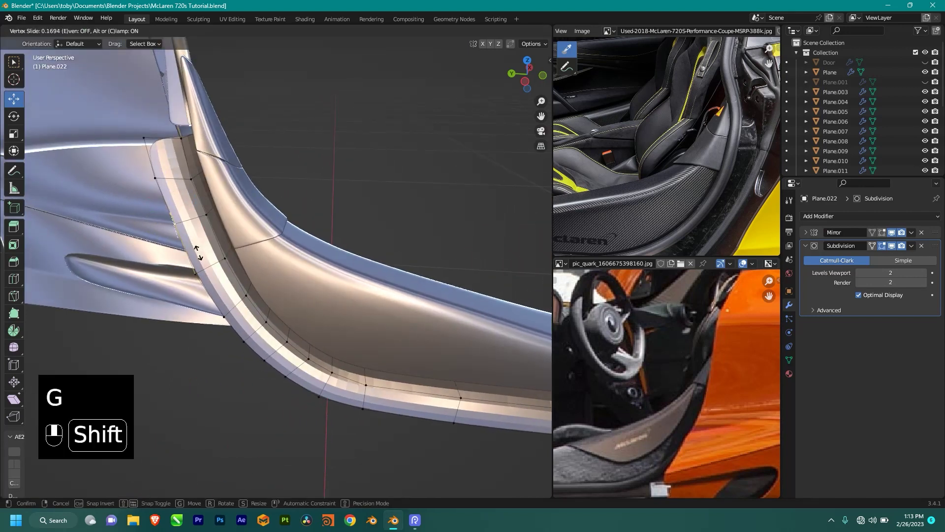
{"action": "left_click", "coordinate": [162, 221]}
{"action": "left_click_drag", "start_coordinate": [161, 221], "coordinate": [120, 220], "text": "shift"}
- Extrude the upper edge at the front end of the border strip forward along Y
{"action": "scroll", "coordinate": [220, 219], "scroll_direction": "down", "scroll_amount": 1}
{"action": "middle_click_drag", "start_coordinate": [256, 237], "coordinate": [268, 238]}
{"action": "middle_click_drag", "start_coordinate": [531, 351], "coordinate": [378, 294], "text": "shift"}
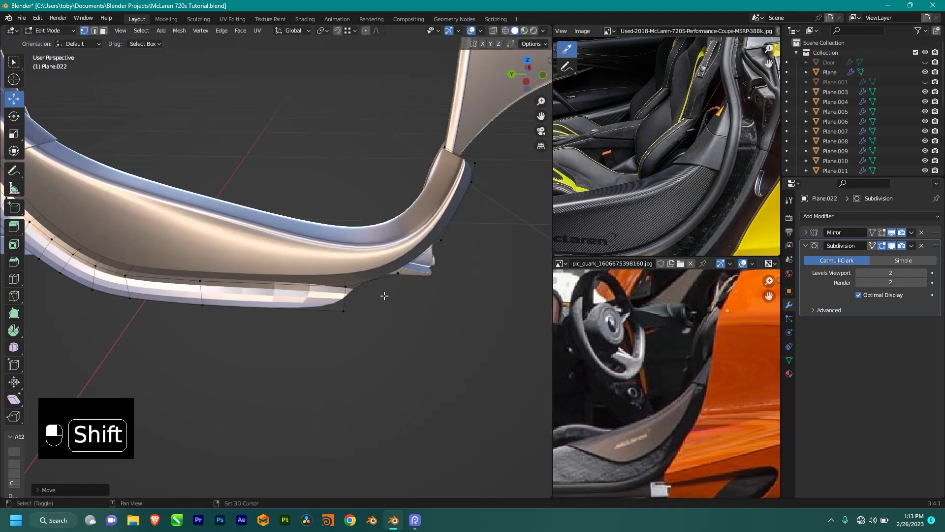
{"action": "middle_click_drag", "start_coordinate": [419, 236], "coordinate": [344, 232], "text": "shift"}
{"action": "left_click_drag", "start_coordinate": [377, 201], "coordinate": [378, 200]}
{"action": "middle_click_drag", "start_coordinate": [384, 184], "coordinate": [386, 254]}
{"action": "key", "text": "e"}
{"action": "key", "text": "y"}
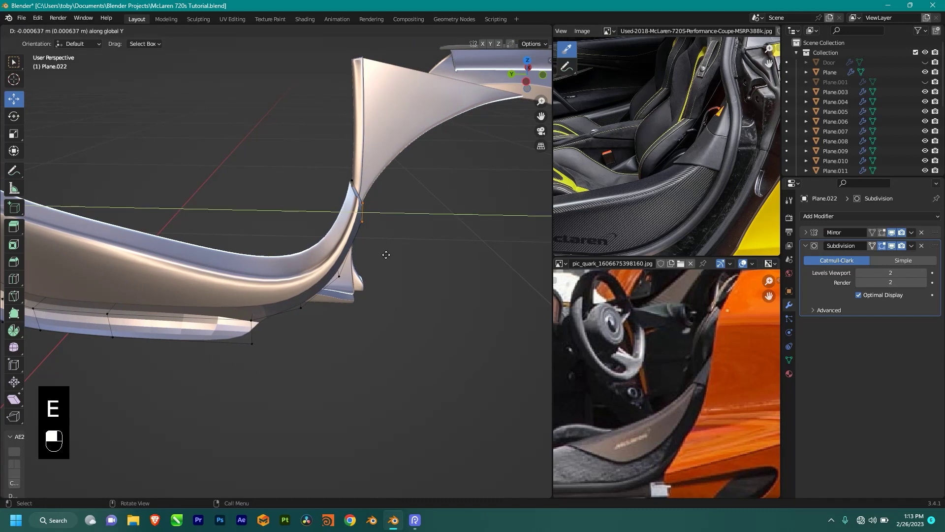
{"action": "left_click", "coordinate": [74, 250]}
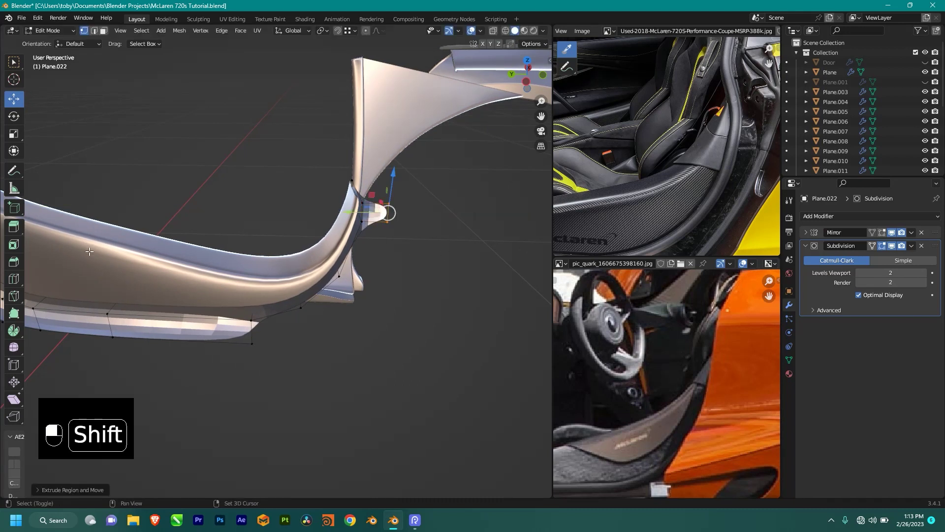
- Extrude the curved front edge of the border strip outward with the X axis locked, about 0.04 m
{"action": "middle_click_drag", "start_coordinate": [359, 252], "coordinate": [381, 231]}
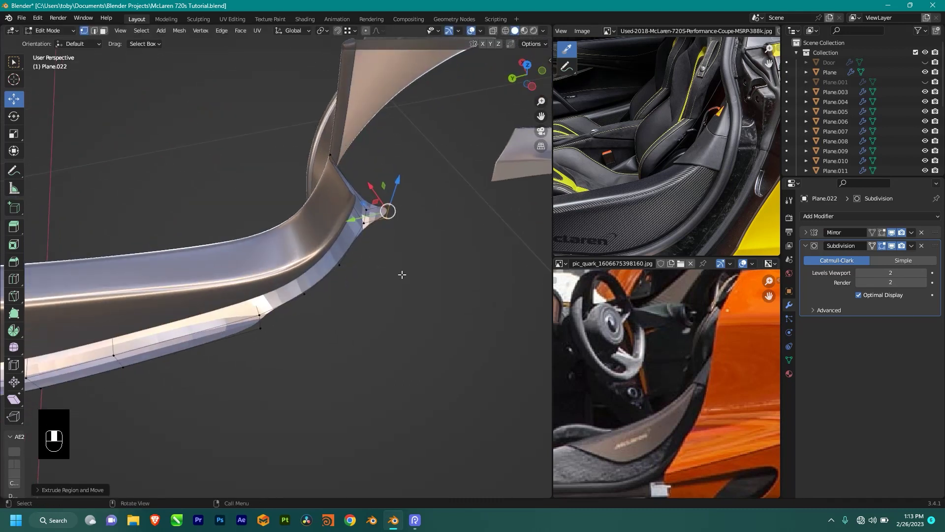
{"action": "middle_click_drag", "start_coordinate": [403, 275], "coordinate": [336, 288]}
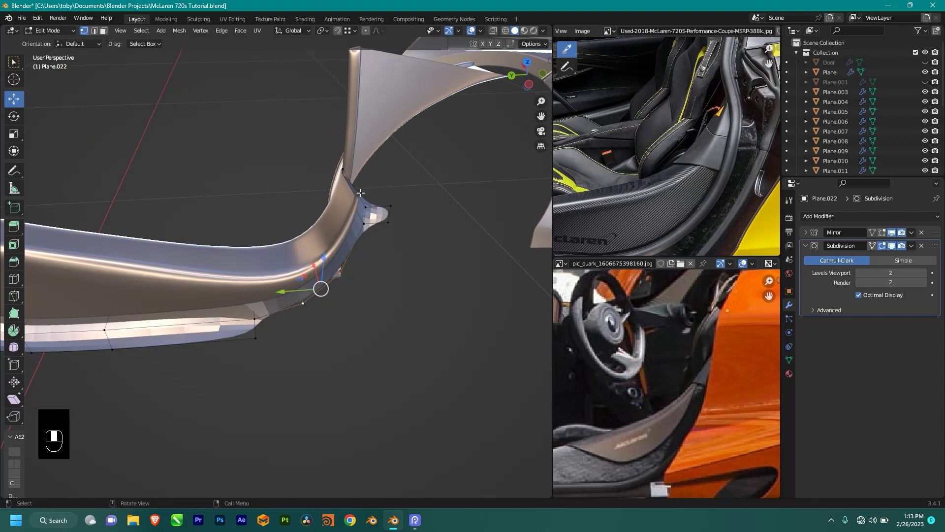
{"action": "key", "text": "e"}
{"action": "key", "text": "shift+x"}
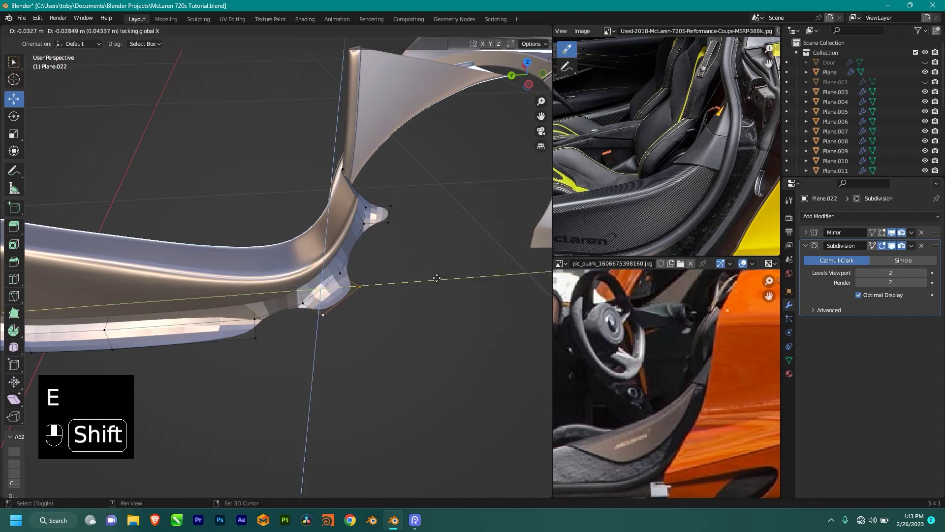
{"action": "left_click", "coordinate": [426, 276]}
{"action": "middle_click_drag", "start_coordinate": [422, 276], "coordinate": [405, 288]}
{"action": "scroll", "coordinate": [401, 287], "scroll_direction": "up", "scroll_amount": 1}
- Move the outer vertices of the two front flange pieces with the X axis locked to align their outline
{"action": "key", "text": "g"}
{"action": "key", "text": "shift+x"}
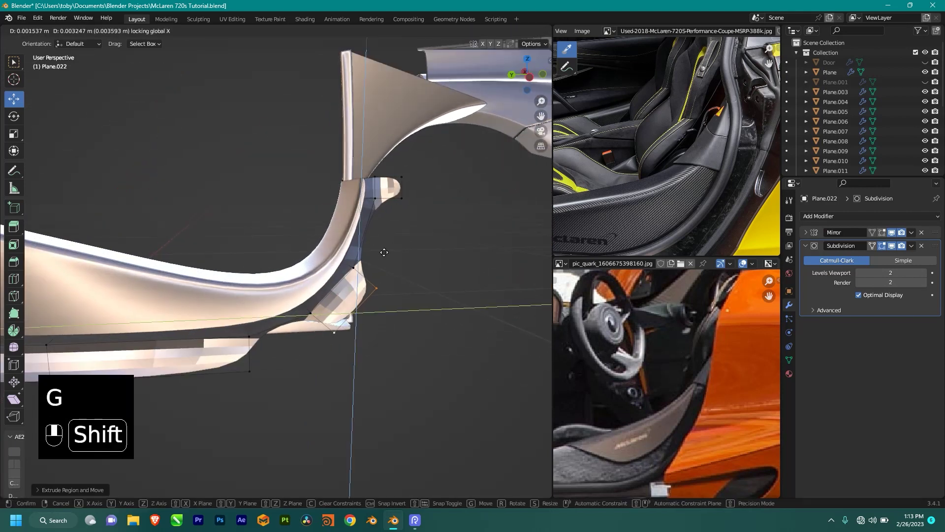
{"action": "left_click", "coordinate": [384, 252]}
{"action": "middle_click_drag", "start_coordinate": [375, 242], "coordinate": [390, 265]}
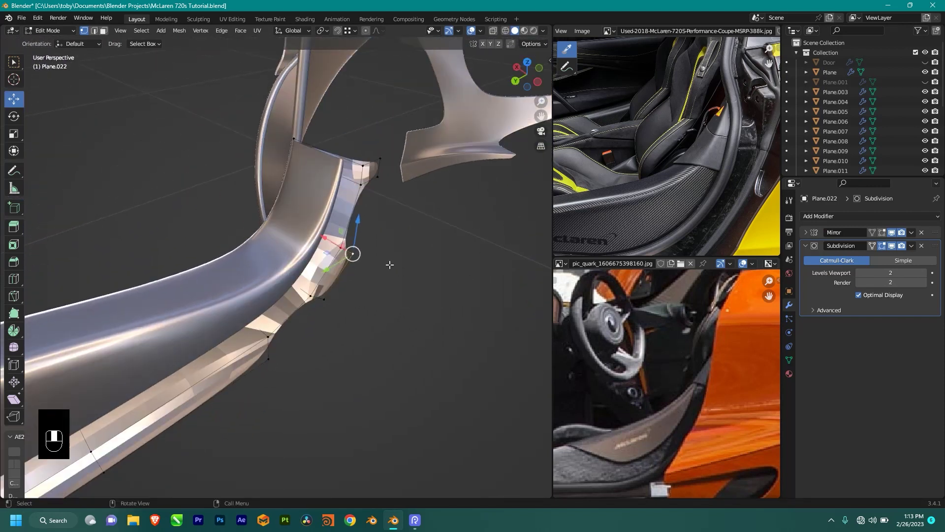
{"action": "left_click", "coordinate": [385, 195], "text": "ctrl"}
{"action": "middle_click_drag", "start_coordinate": [386, 195], "coordinate": [399, 213]}
{"action": "left_click", "coordinate": [400, 213]}
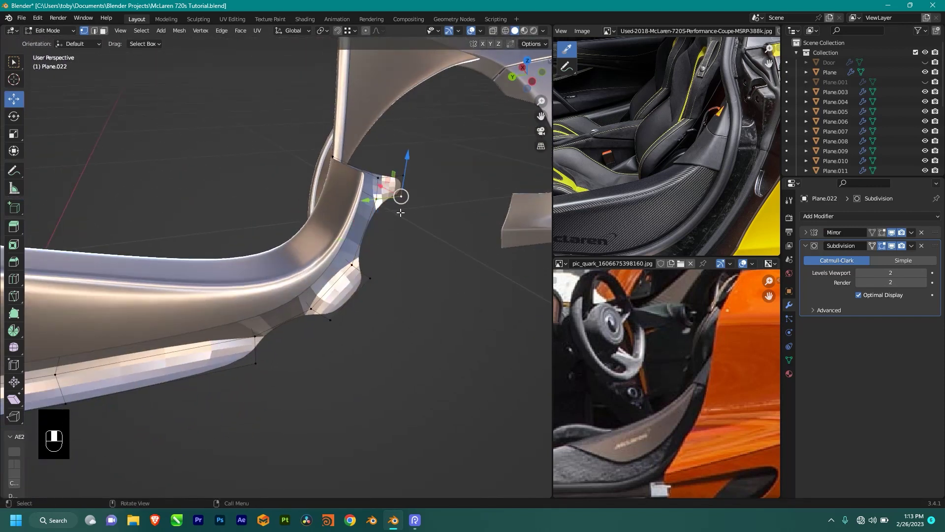
{"action": "key", "text": "g"}
{"action": "middle_click", "coordinate": [401, 206], "text": "shift"}
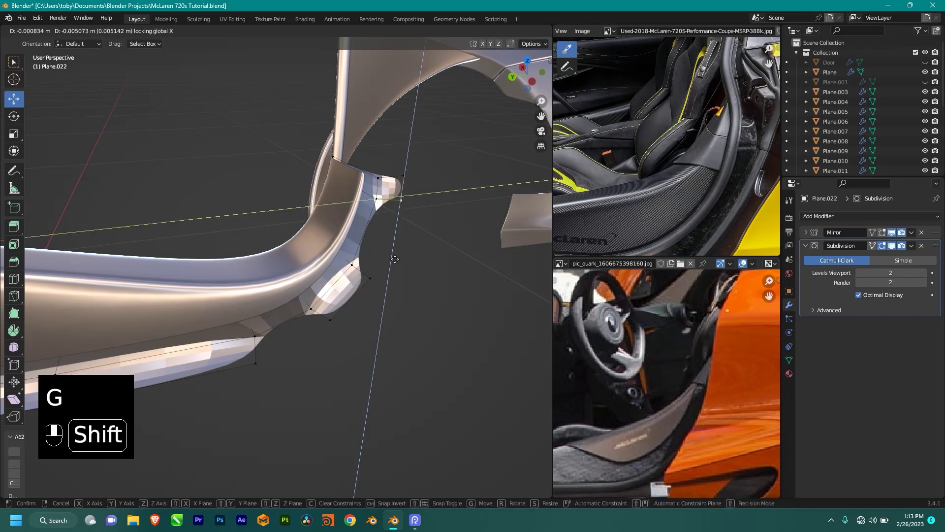
{"action": "left_click", "coordinate": [383, 280]}
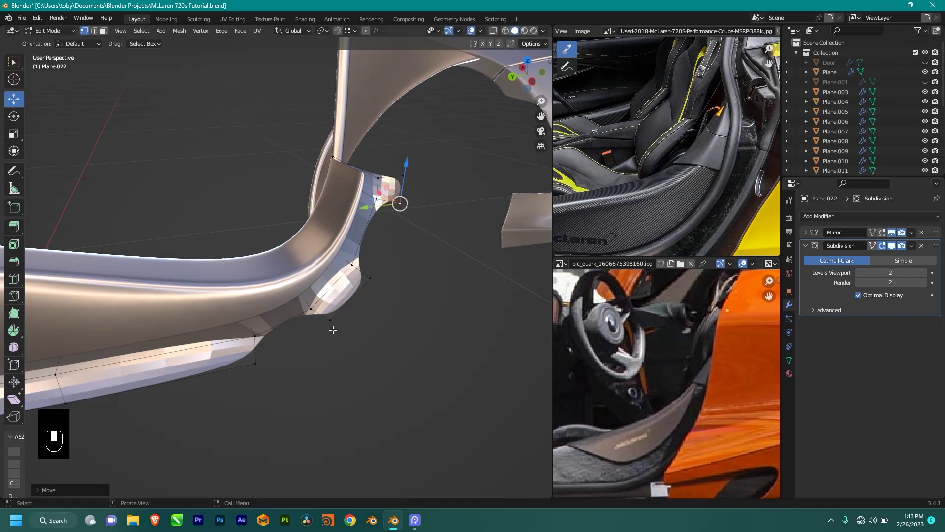
- Fill the gap between the two separate flange pieces along the front bend of the sill with a face
{"action": "left_click", "coordinate": [333, 329]}
{"action": "left_click", "coordinate": [407, 212], "text": "ctrl"}
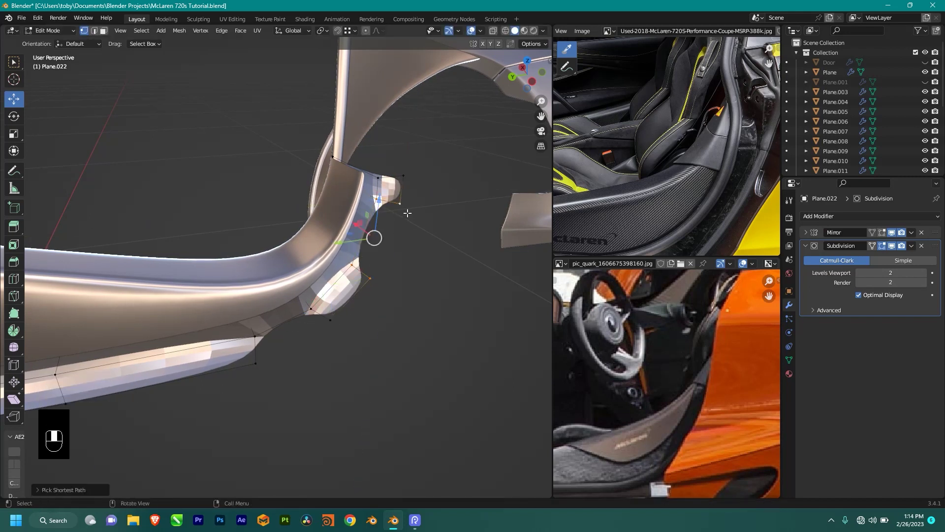
{"action": "key", "text": "f"}
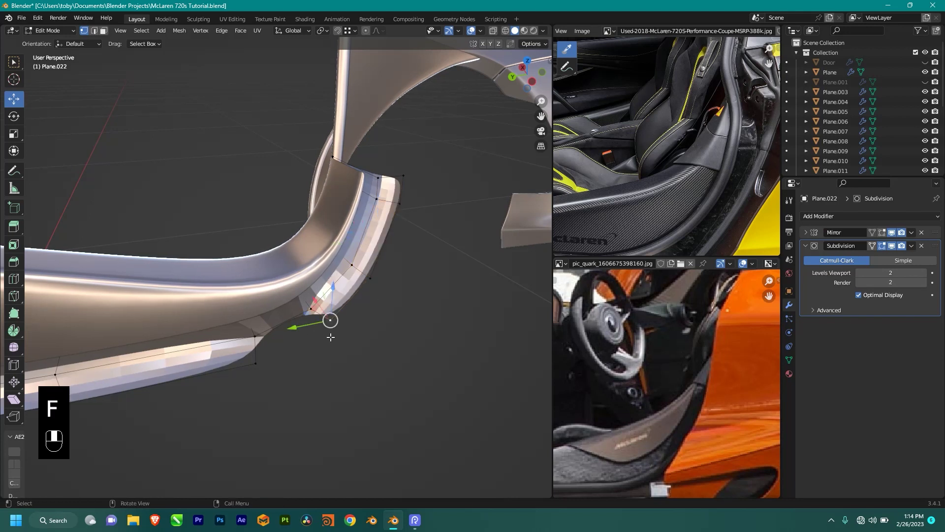
- Nudge the flange's lower outer bend vertex with the X axis locked and fill the remaining gap to the long lower flange
{"action": "key", "text": "g"}
{"action": "middle_click_drag", "start_coordinate": [327, 331], "coordinate": [313, 361], "text": "shift"}
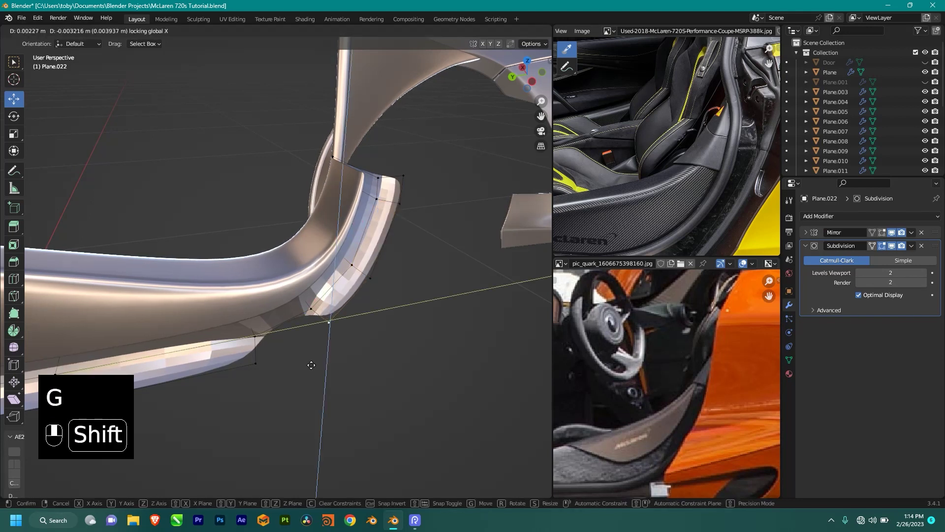
{"action": "left_click", "coordinate": [275, 371]}
{"action": "key", "text": "f"}
- Add a lengthwise edge loop to the joined flange strip and slide it off-centre
{"action": "middle_click_drag", "start_coordinate": [274, 369], "coordinate": [285, 295]}
{"action": "key", "text": "Tab"}
{"action": "key", "text": "Tab"}
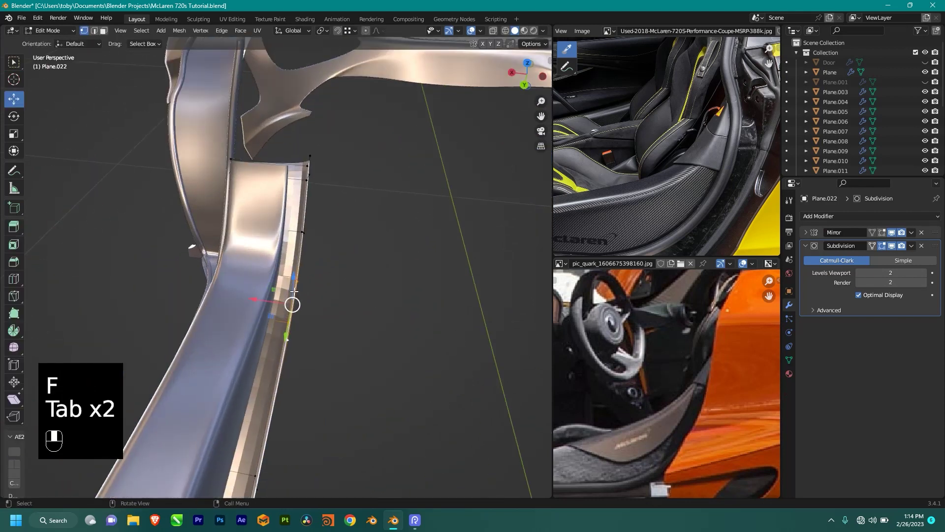
{"action": "key", "text": "ctrl+r"}
{"action": "left_click", "coordinate": [284, 280]}
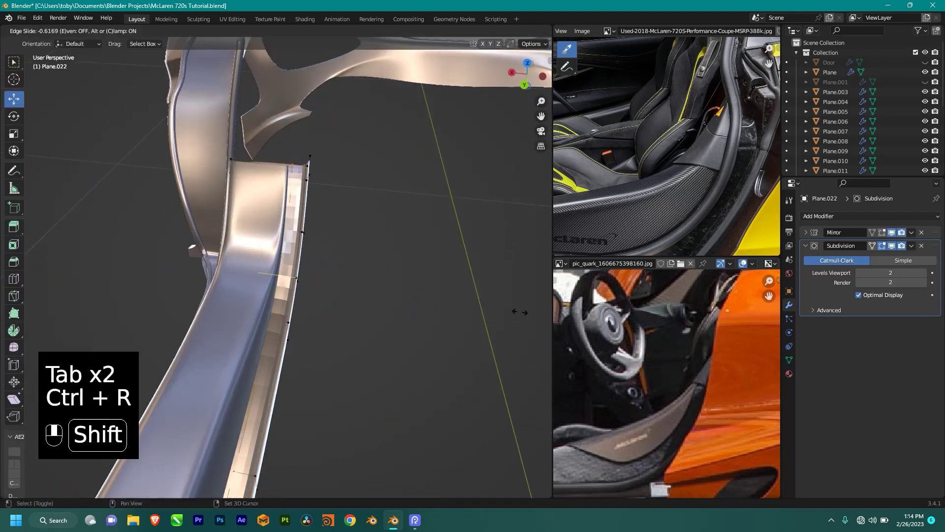
- Leave mesh editing and apply smooth shading to the sill object with its flange
{"action": "key", "text": "Tab"}
{"action": "right_click", "coordinate": [293, 240]}
{"action": "left_click", "coordinate": [293, 241]}
{"action": "scroll", "coordinate": [384, 296], "scroll_direction": "down", "scroll_amount": 2}
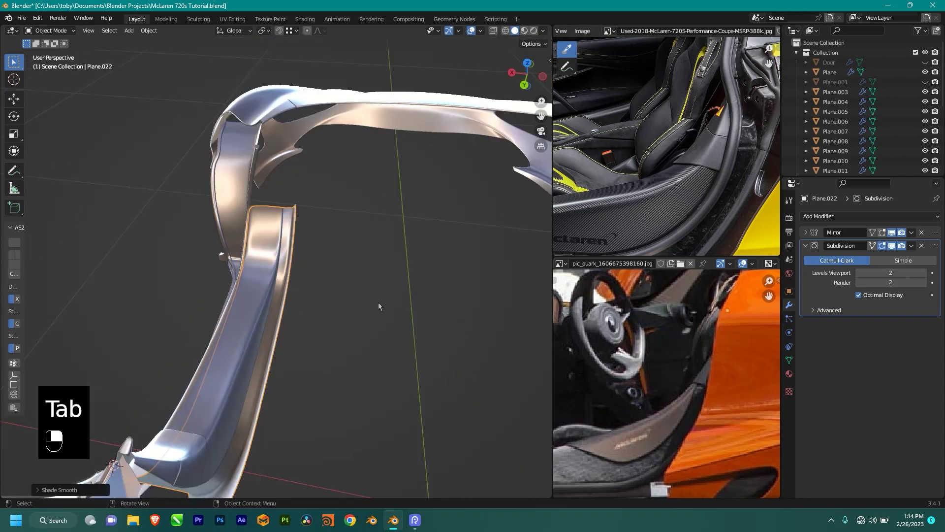
- Select the sill and neighbouring body panels together and recalculate the normals of all their faces
{"action": "middle_click_drag", "start_coordinate": [384, 296], "coordinate": [343, 322]}
{"action": "left_click", "coordinate": [342, 320]}
{"action": "middle_click_drag", "start_coordinate": [175, 214], "coordinate": [338, 281], "text": "shift"}
{"action": "left_click_drag", "start_coordinate": [338, 281], "coordinate": [220, 370]}
{"action": "key", "text": "Tab"}
{"action": "key", "text": "a"}
{"action": "key", "text": "shift+n"}
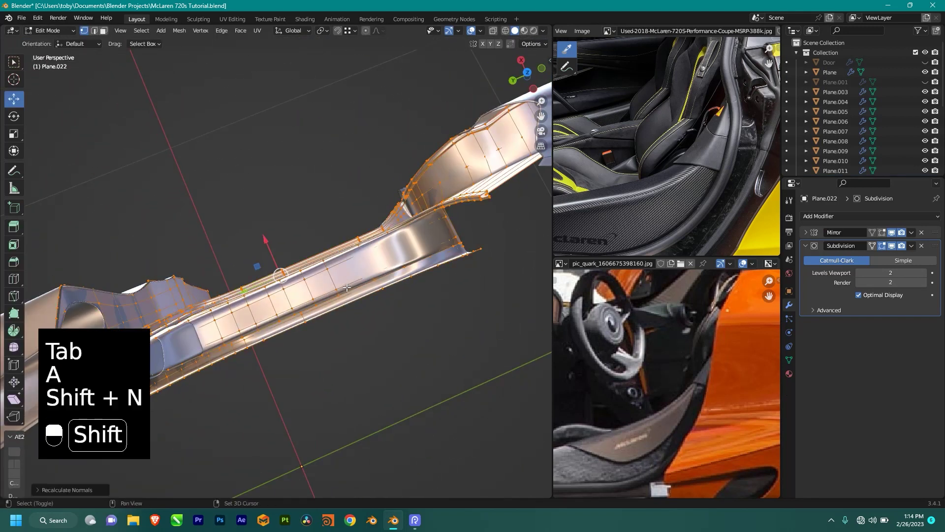
{"action": "key", "text": "Tab"}
- Compare the modelled door sill and inner flange with the interior reference photo, including the front of the door opening
{"action": "middle_click_drag", "start_coordinate": [346, 291], "coordinate": [327, 232]}
{"action": "scroll", "coordinate": [333, 228], "scroll_direction": "down", "scroll_amount": 3}
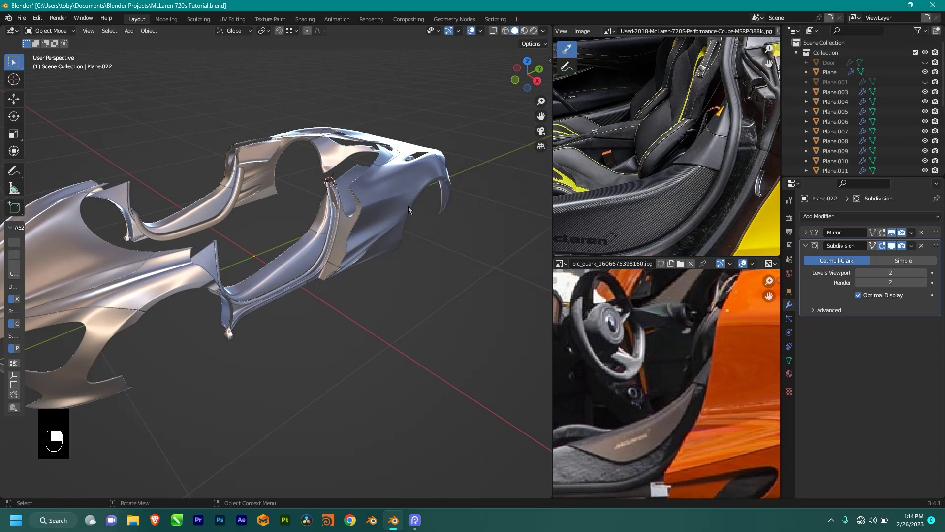
{"action": "scroll", "coordinate": [408, 206], "scroll_direction": "up", "scroll_amount": 5}
{"action": "middle_click_drag", "start_coordinate": [387, 204], "coordinate": [356, 256]}
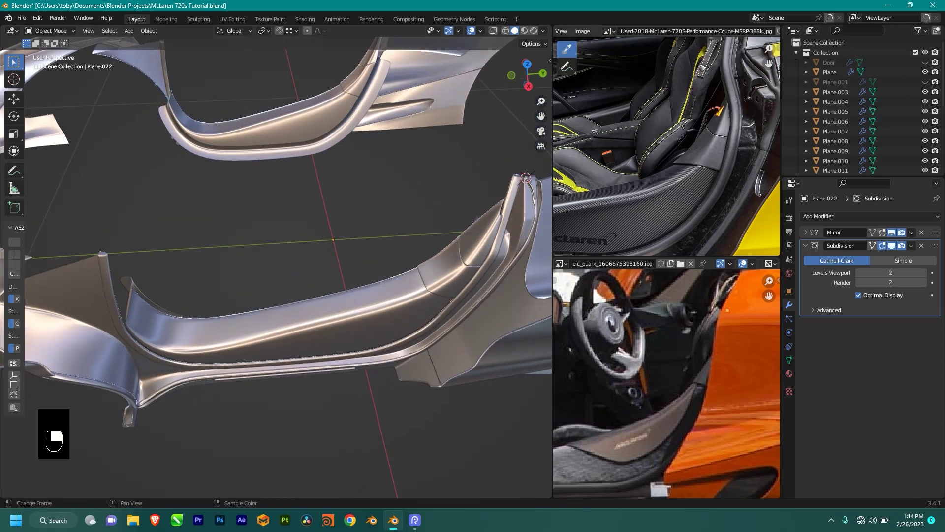
{"action": "scroll", "coordinate": [681, 124], "scroll_direction": "up", "scroll_amount": 1}
{"action": "middle_click_drag", "start_coordinate": [659, 148], "coordinate": [707, 155]}
{"action": "scroll", "coordinate": [707, 155], "scroll_direction": "down", "scroll_amount": 4}
{"action": "middle_click_drag", "start_coordinate": [626, 164], "coordinate": [656, 168]}
{"action": "scroll", "coordinate": [649, 147], "scroll_direction": "up", "scroll_amount": 2}
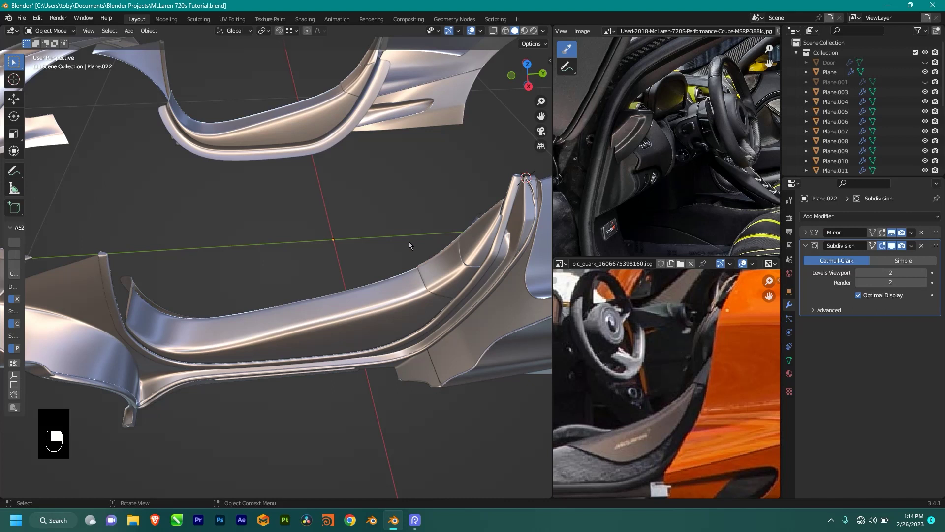
{"action": "middle_click_drag", "start_coordinate": [359, 263], "coordinate": [312, 259], "text": "shift"}
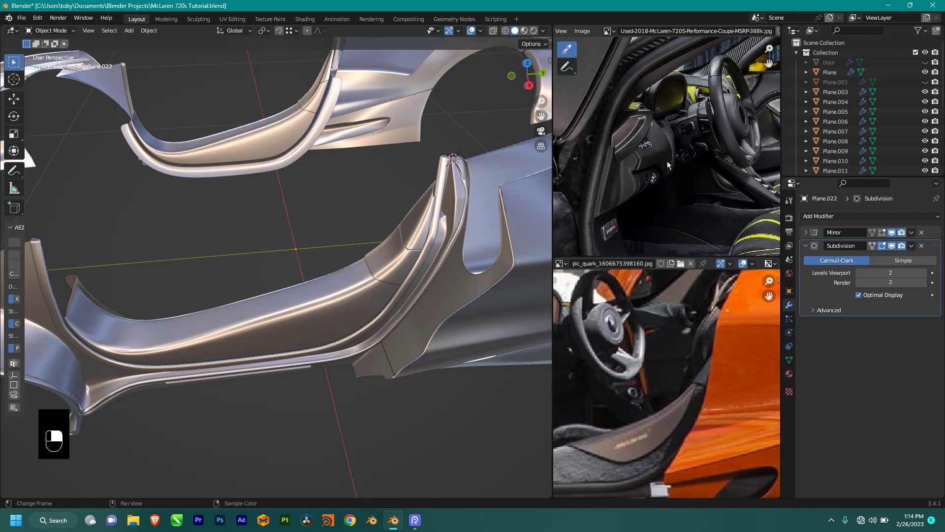
{"action": "middle_click_drag", "start_coordinate": [673, 172], "coordinate": [665, 167]}
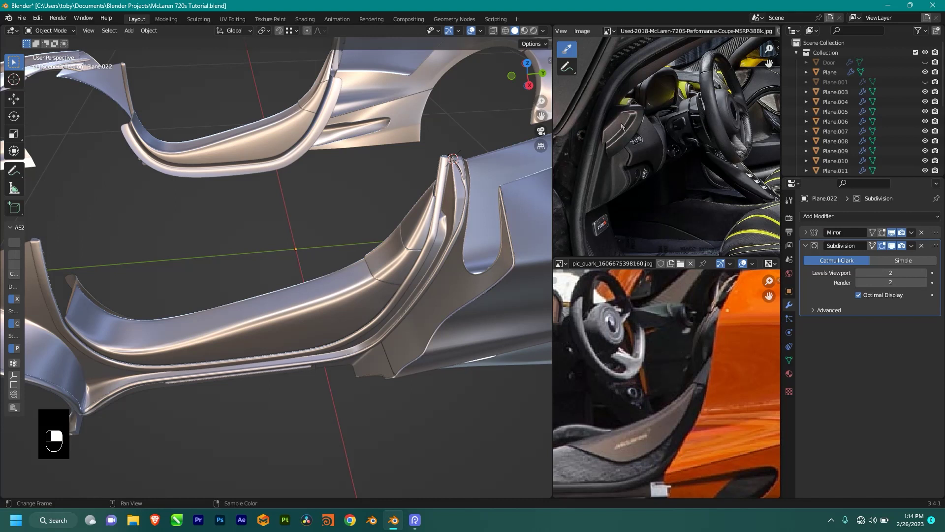
{"action": "scroll", "coordinate": [636, 117], "scroll_direction": "down", "scroll_amount": 2}
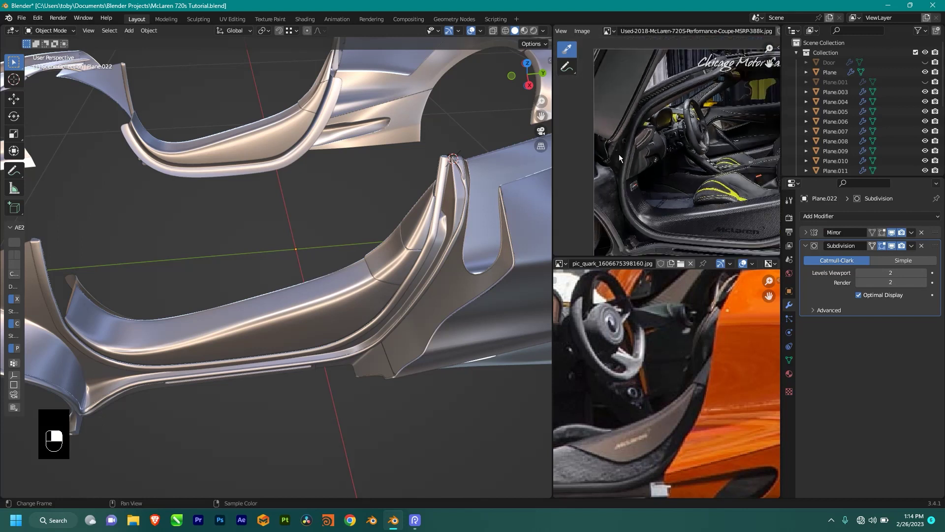
{"action": "middle_click_drag", "start_coordinate": [676, 181], "coordinate": [617, 165]}
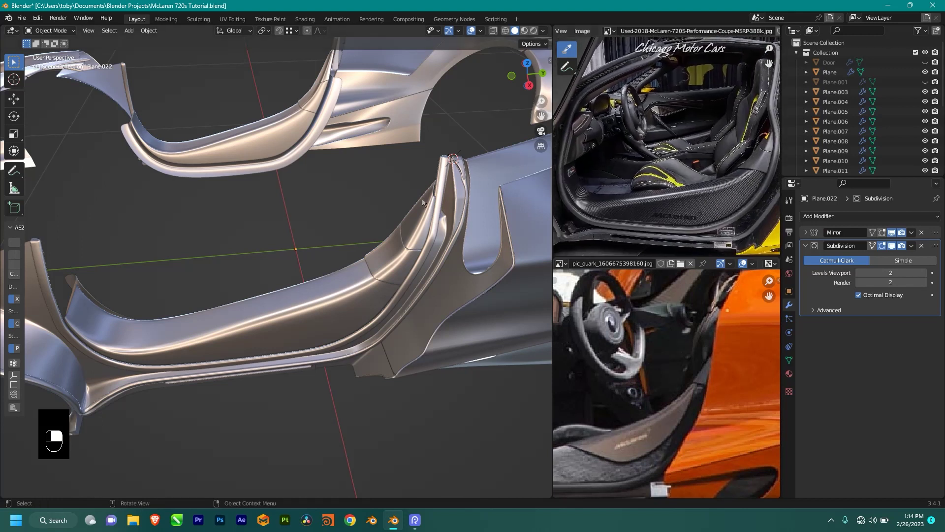
- Show the background images in the right orthographic view to check the roof and rear pillar outline against the body, and hide them again
{"action": "scroll", "coordinate": [338, 249], "scroll_direction": "down", "scroll_amount": 4}
{"action": "middle_click_drag", "start_coordinate": [337, 248], "coordinate": [387, 252]}
{"action": "scroll", "coordinate": [377, 241], "scroll_direction": "up", "scroll_amount": 5}
{"action": "middle_click_drag", "start_coordinate": [473, 207], "coordinate": [393, 272], "text": "shift"}
{"action": "middle_click_drag", "start_coordinate": [456, 274], "coordinate": [426, 227]}
{"action": "key", "text": "KP_3"}
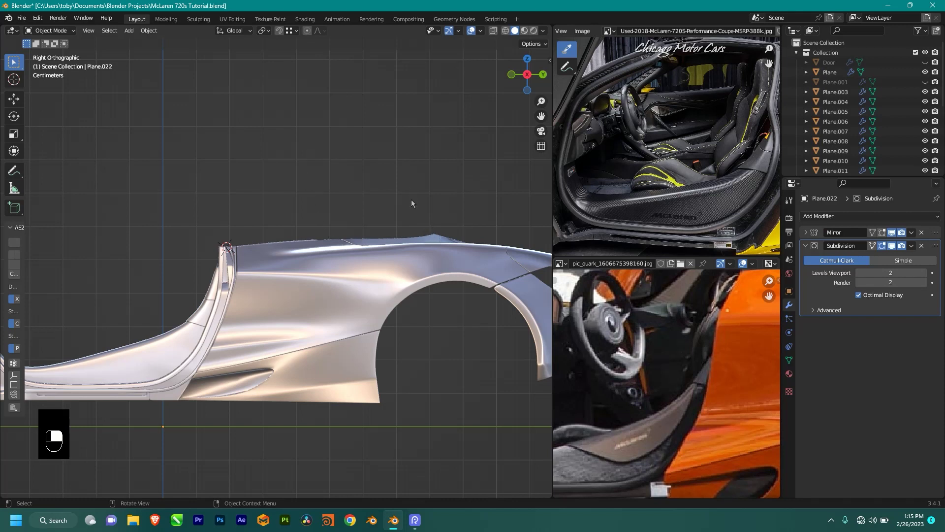
{"action": "left_click", "coordinate": [797, 53]}
{"action": "left_click", "coordinate": [915, 72]}
{"action": "scroll", "coordinate": [322, 203], "scroll_direction": "up", "scroll_amount": 5}
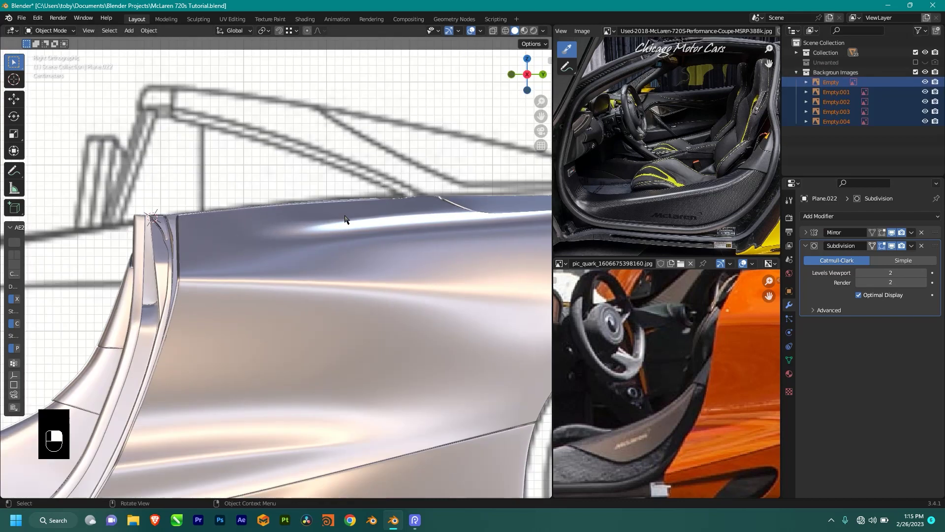
{"action": "scroll", "coordinate": [230, 139], "scroll_direction": "down", "scroll_amount": 3}
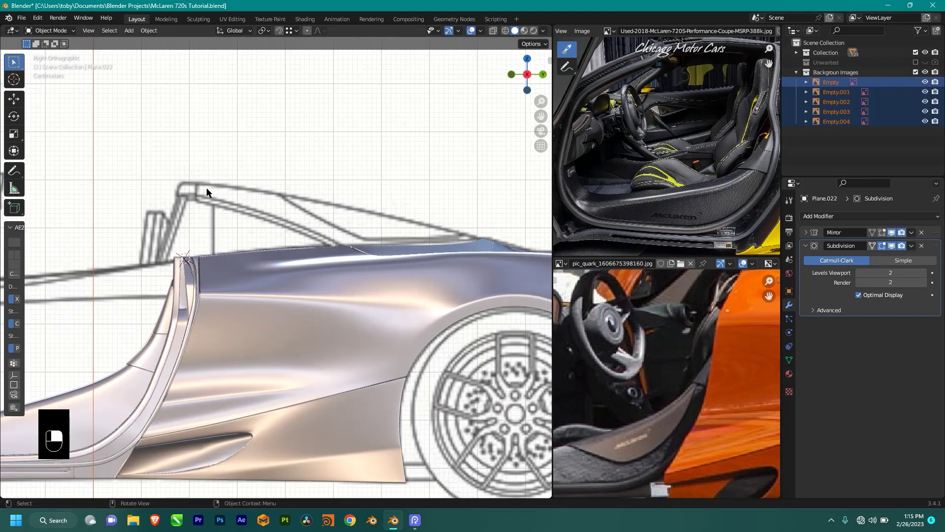
{"action": "scroll", "coordinate": [374, 240], "scroll_direction": "down", "scroll_amount": 3}
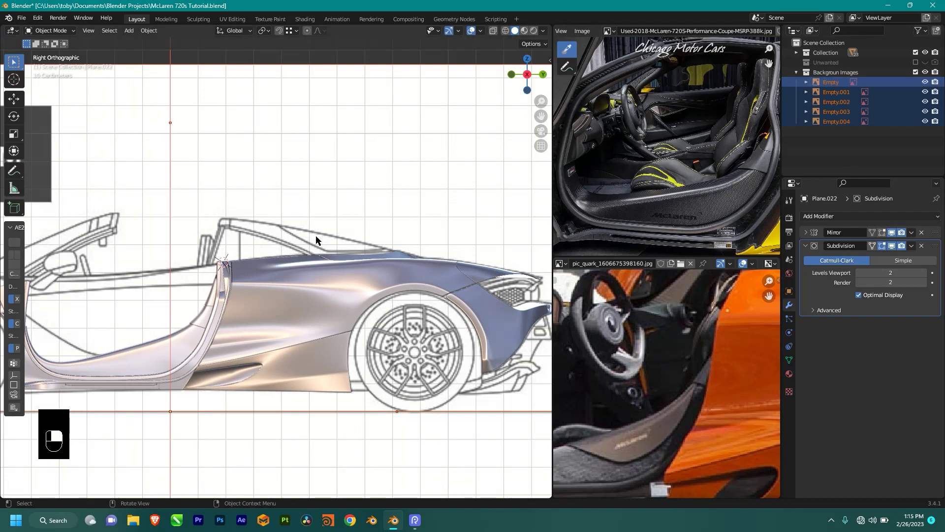
{"action": "left_click", "coordinate": [916, 72]}
{"action": "middle_click_drag", "start_coordinate": [374, 295], "coordinate": [350, 255]}
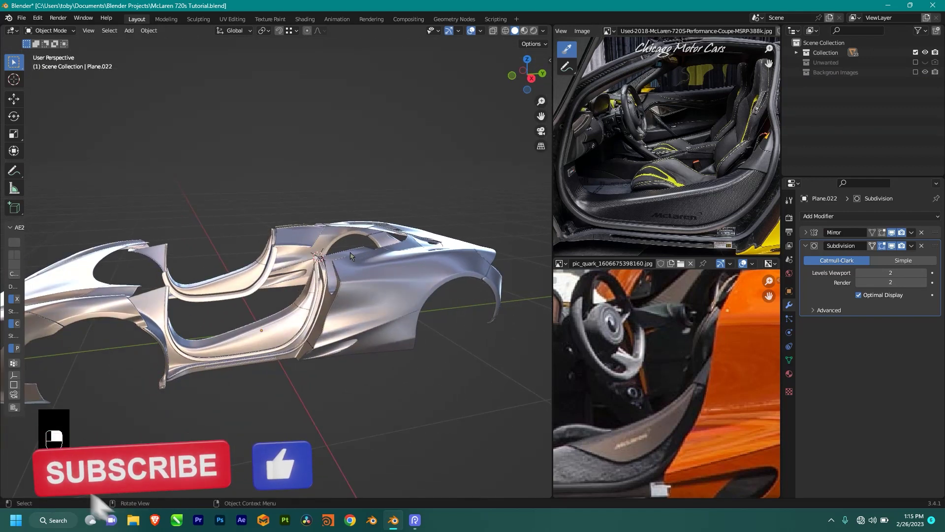
{"action": "middle_click_drag", "start_coordinate": [351, 255], "coordinate": [339, 266]}
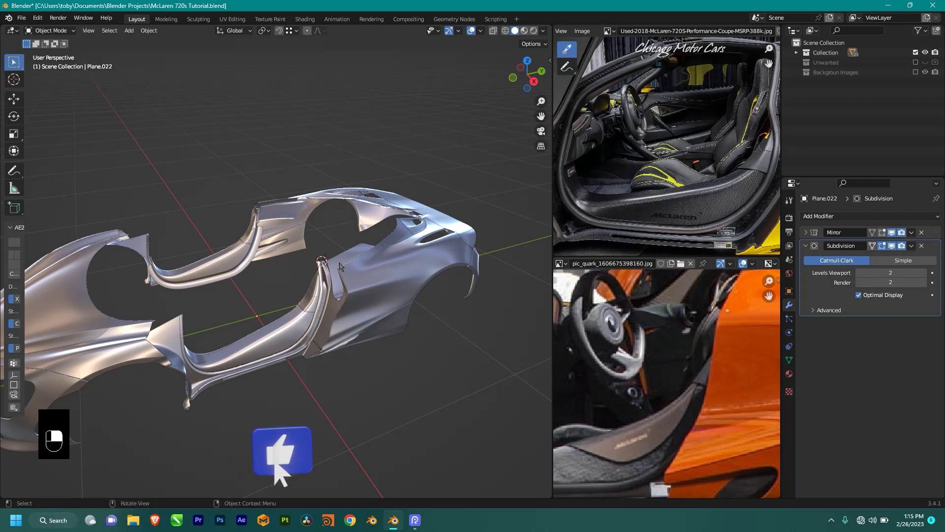
{"action": "scroll", "coordinate": [266, 248], "scroll_direction": "down", "scroll_amount": 2}
{"action": "middle_click_drag", "start_coordinate": [358, 270], "coordinate": [402, 267], "text": "shift"}
{"action": "scroll", "coordinate": [383, 248], "scroll_direction": "up", "scroll_amount": 2}
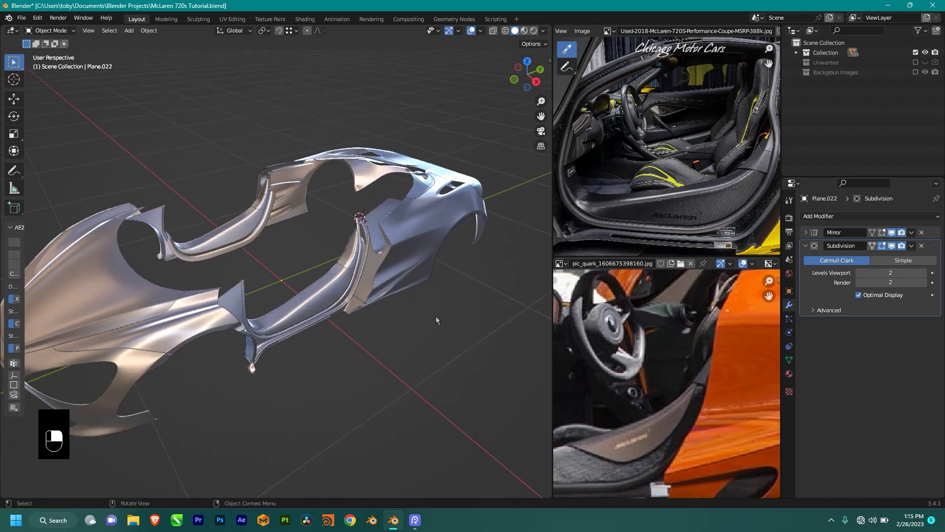